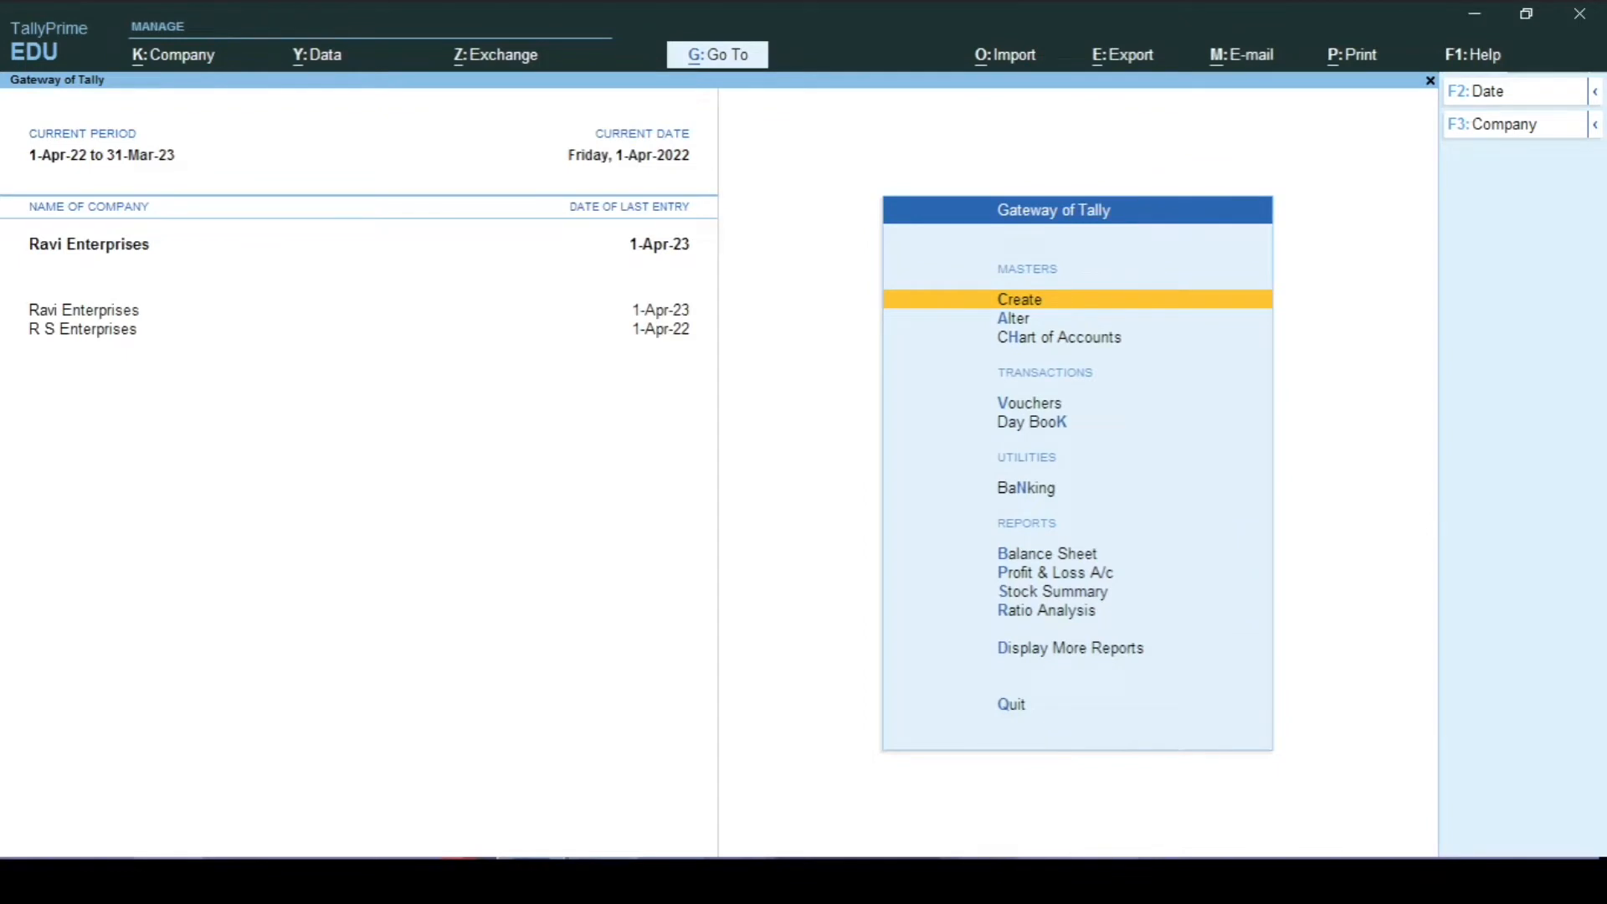
# Step: Start a new ledger named Ramesh Stationery
pyautogui.press('a')
pyautogui.press('Escape')
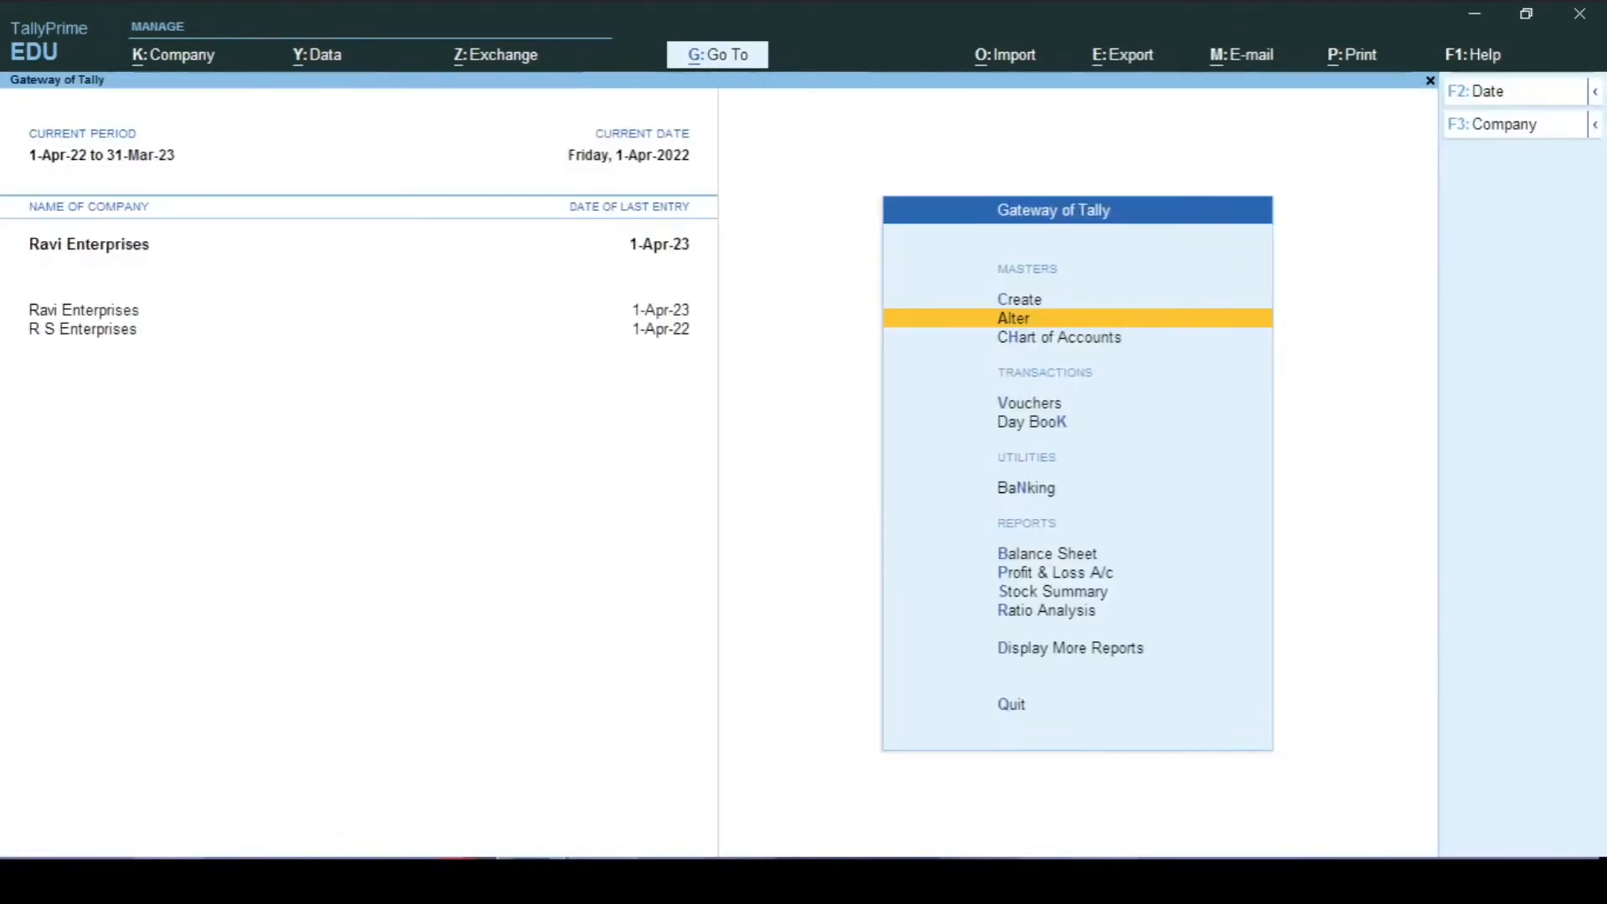
pyautogui.press('Up')
pyautogui.press('Return')
pyautogui.press('Down')
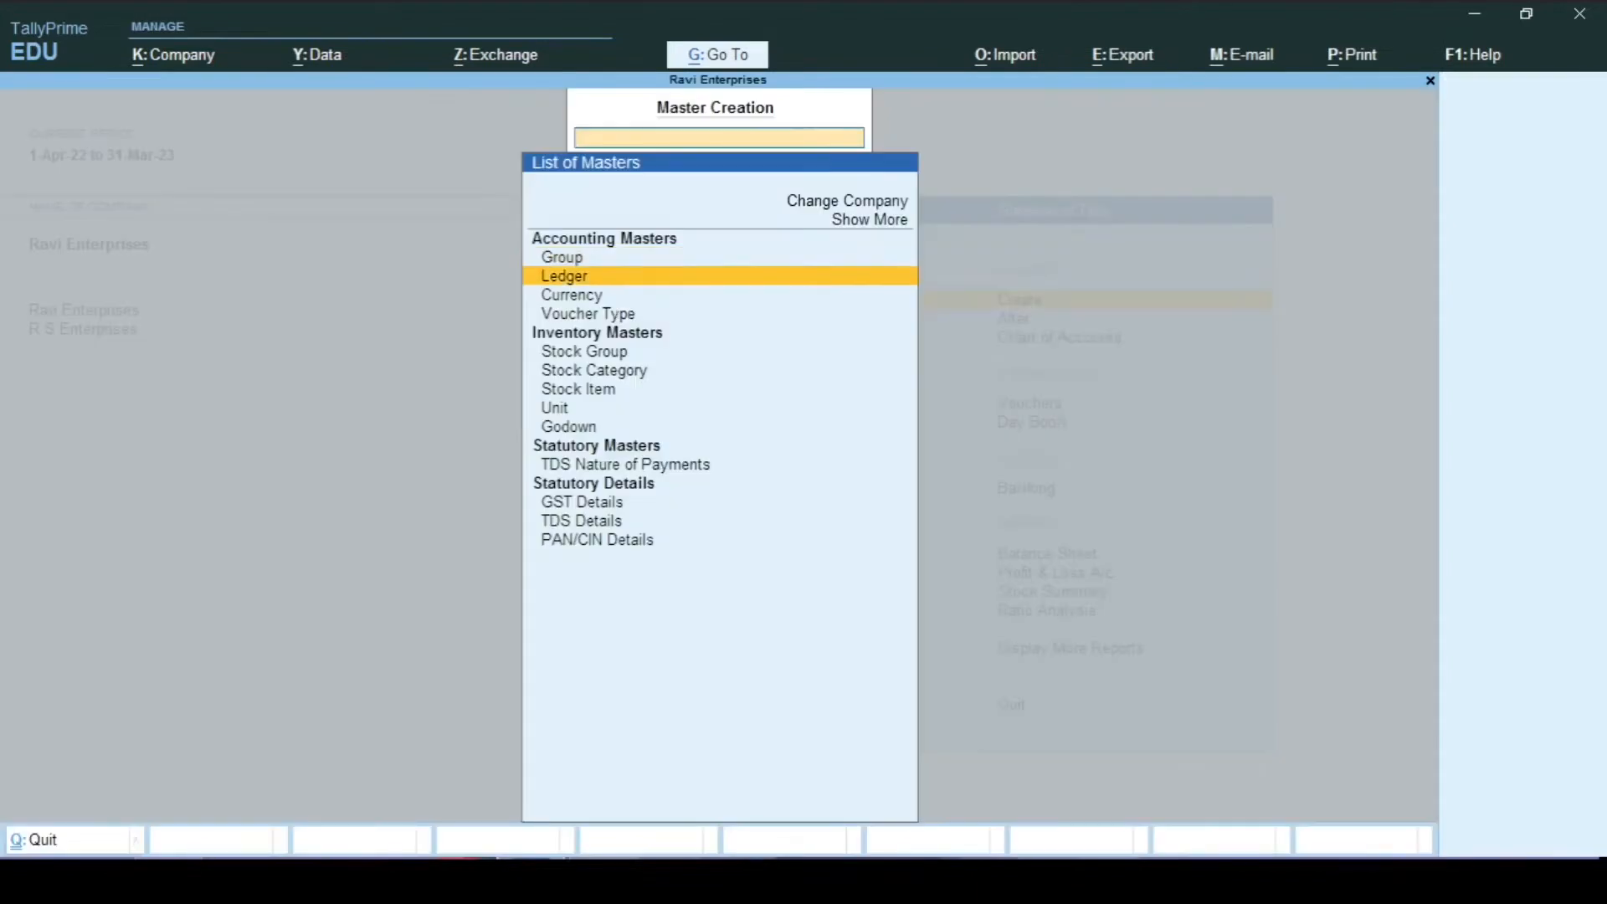
pyautogui.press('Return')
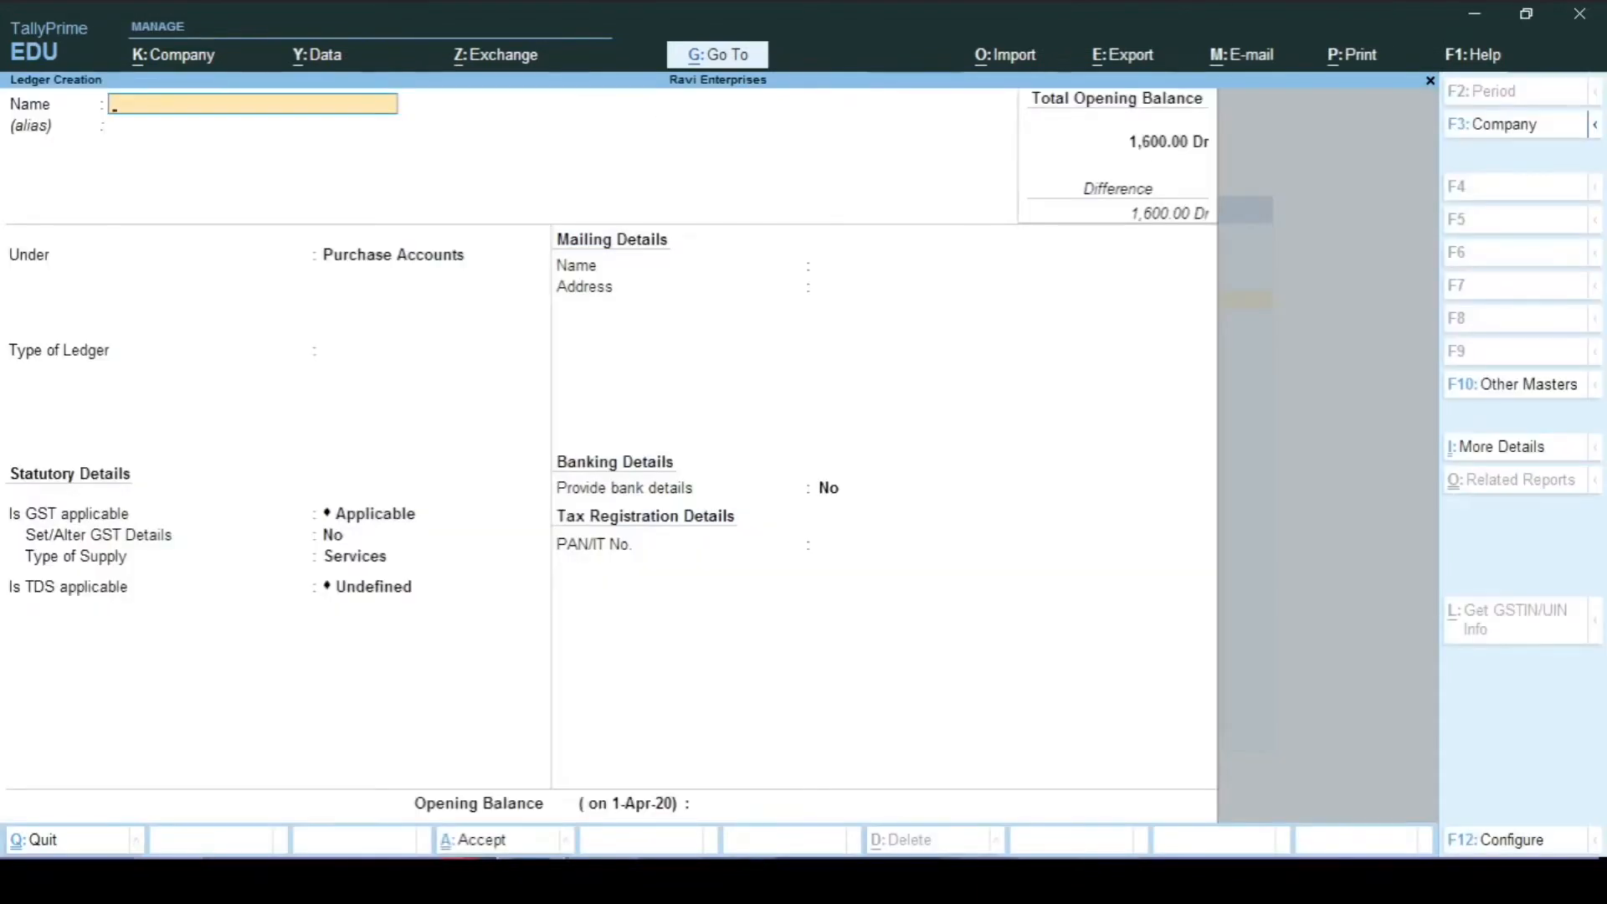
pyautogui.write('Ra')
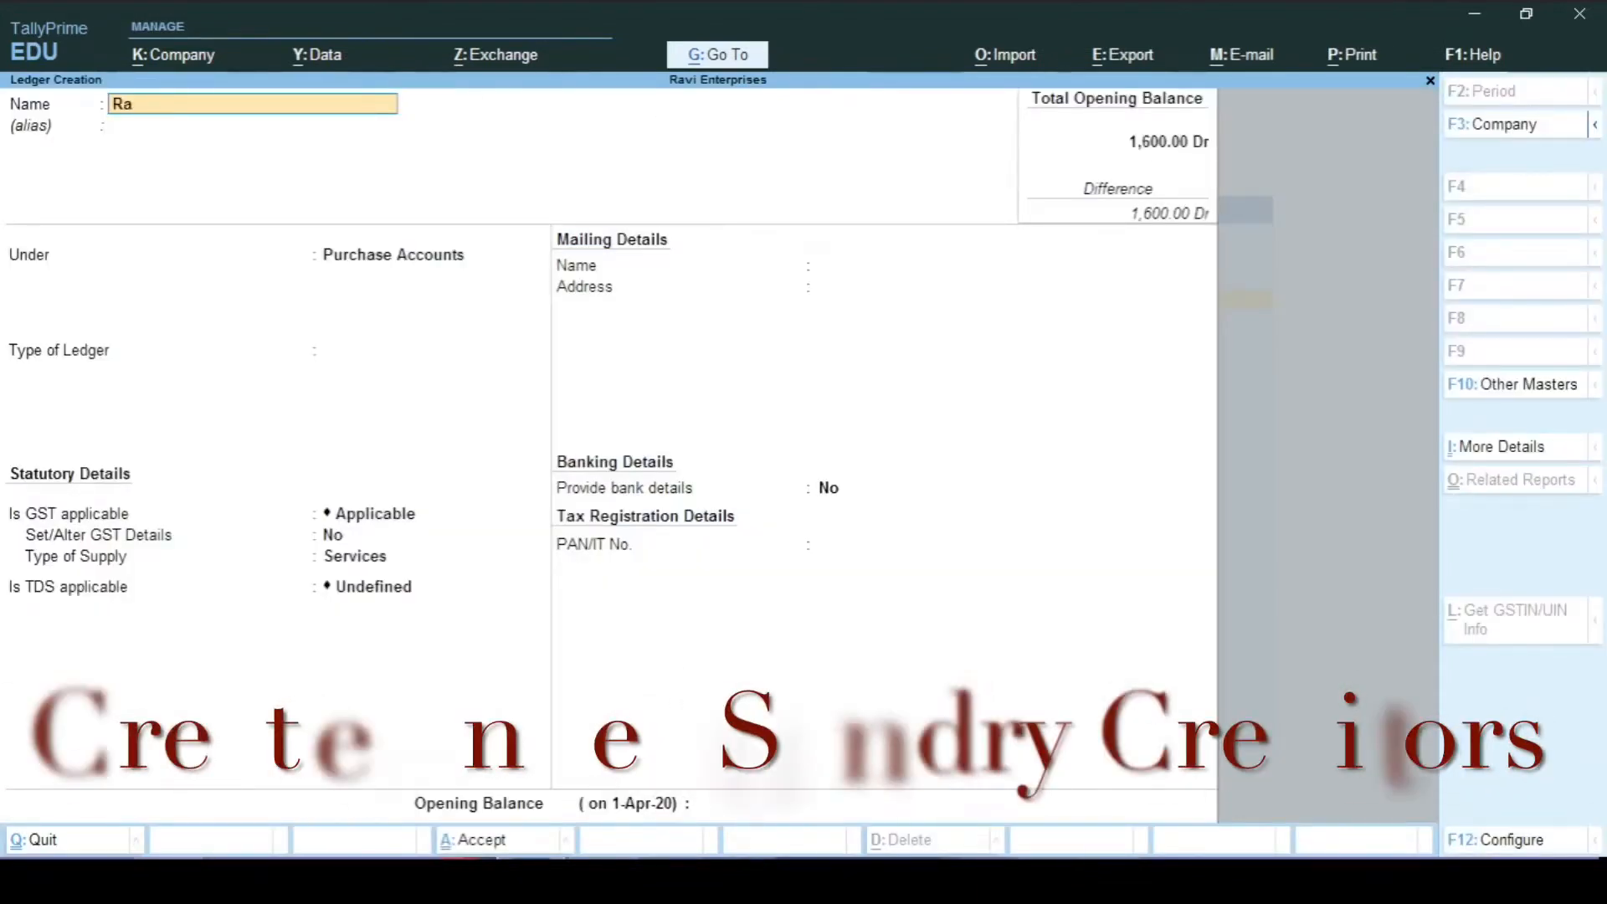
pyautogui.write('mesh S')
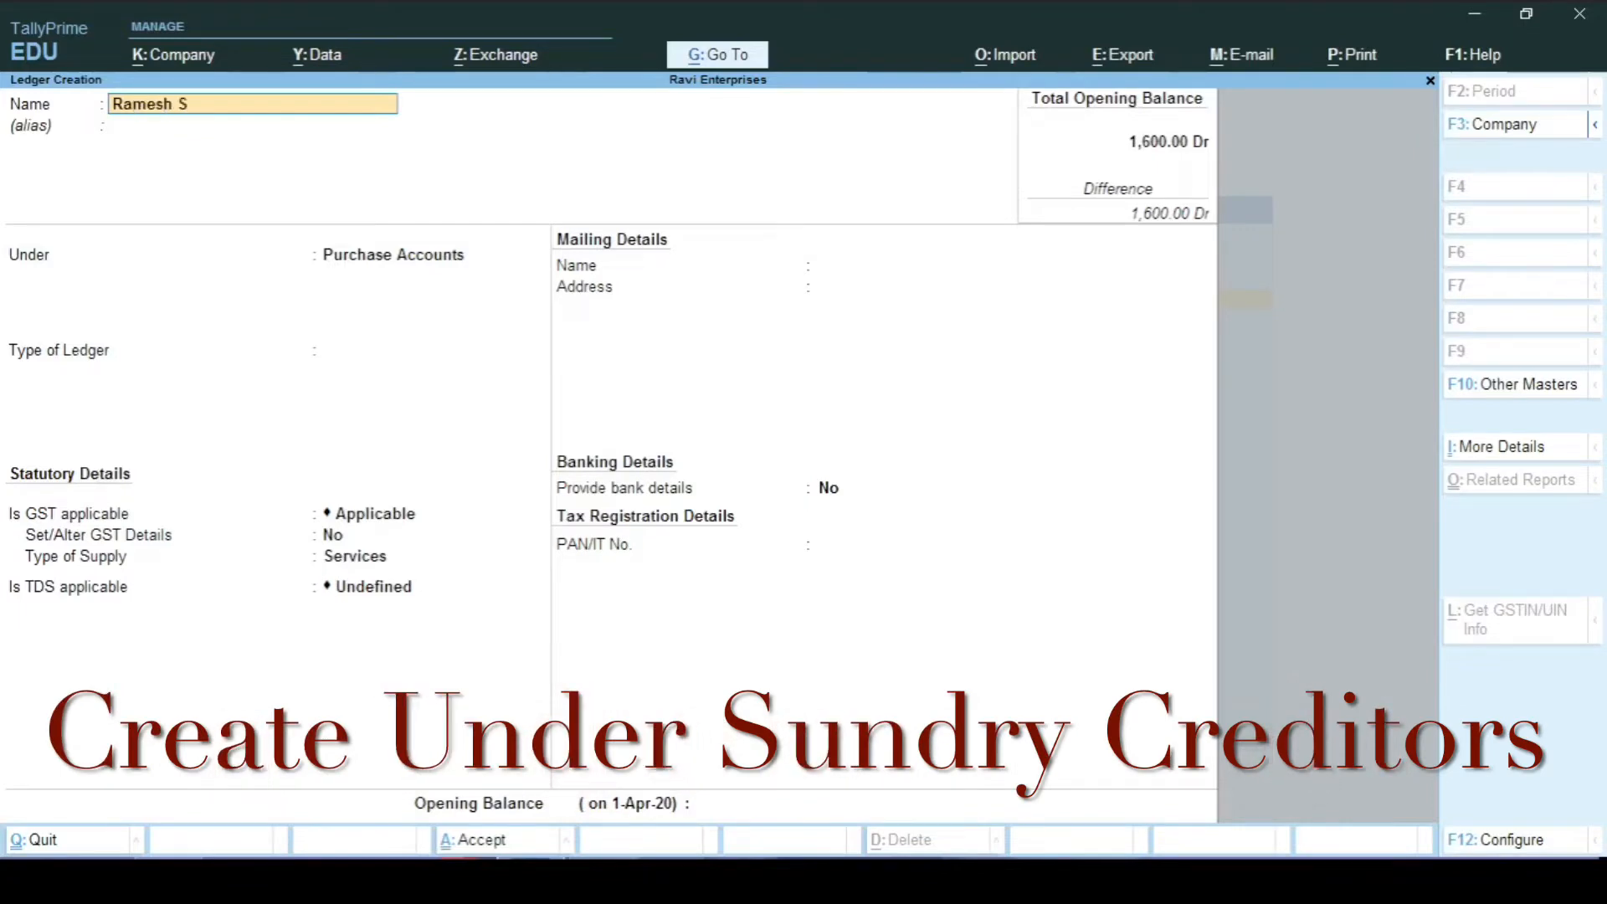
pyautogui.write('tationery')
pyautogui.press('Return')
pyautogui.press('Return')
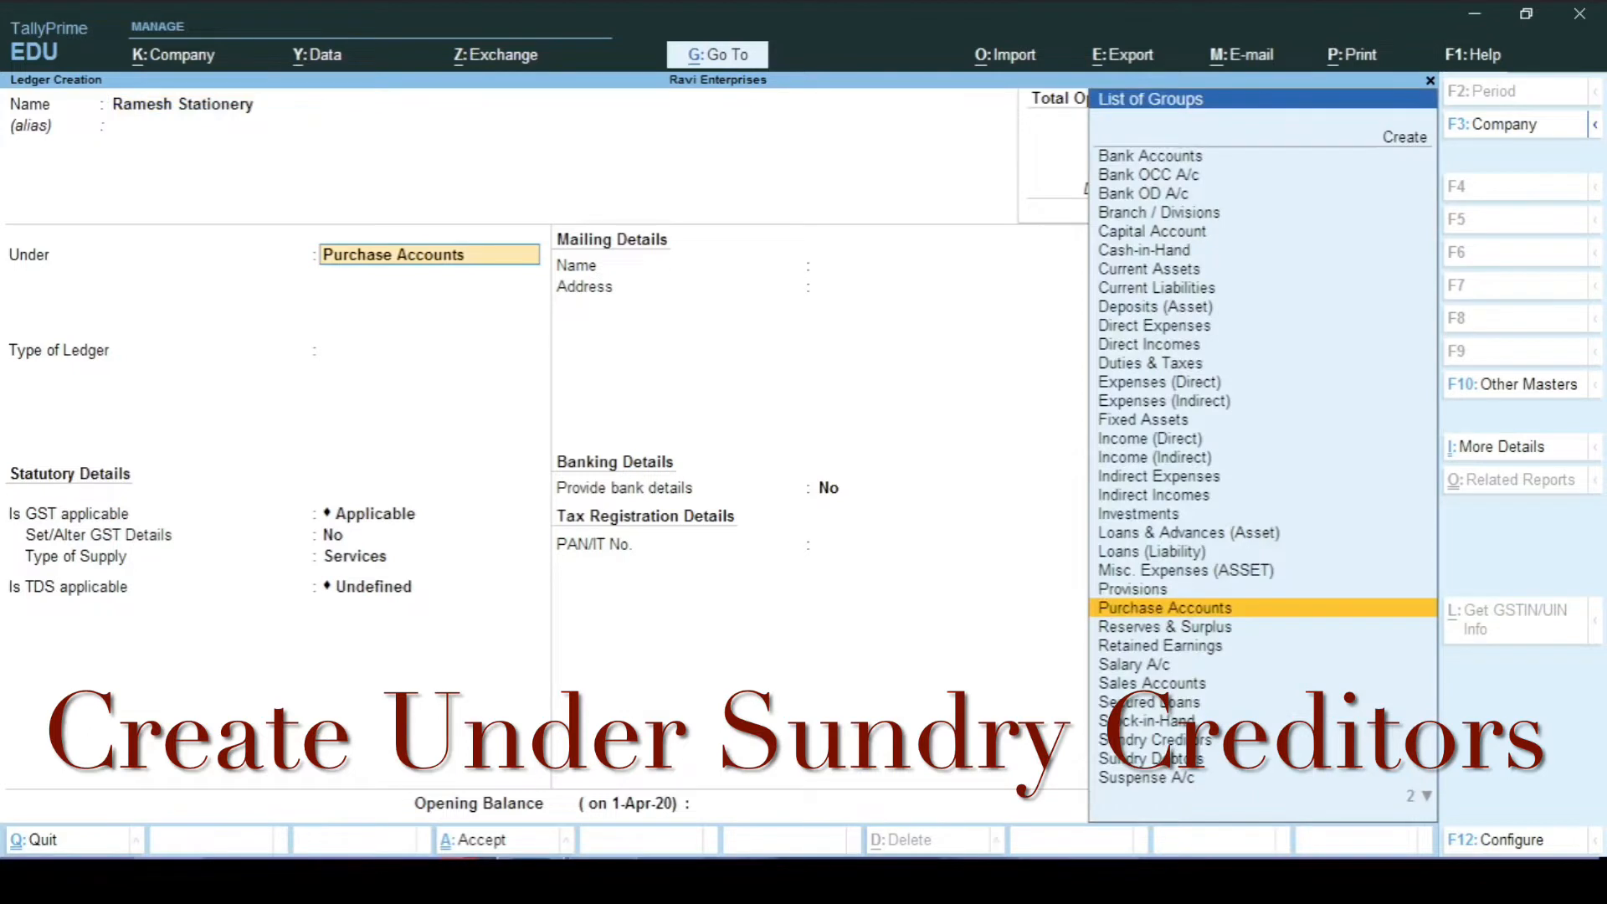
# Step: Place the ledger under Sundry Creditors, keeping Maharashtra as the state
pyautogui.write('Sun')
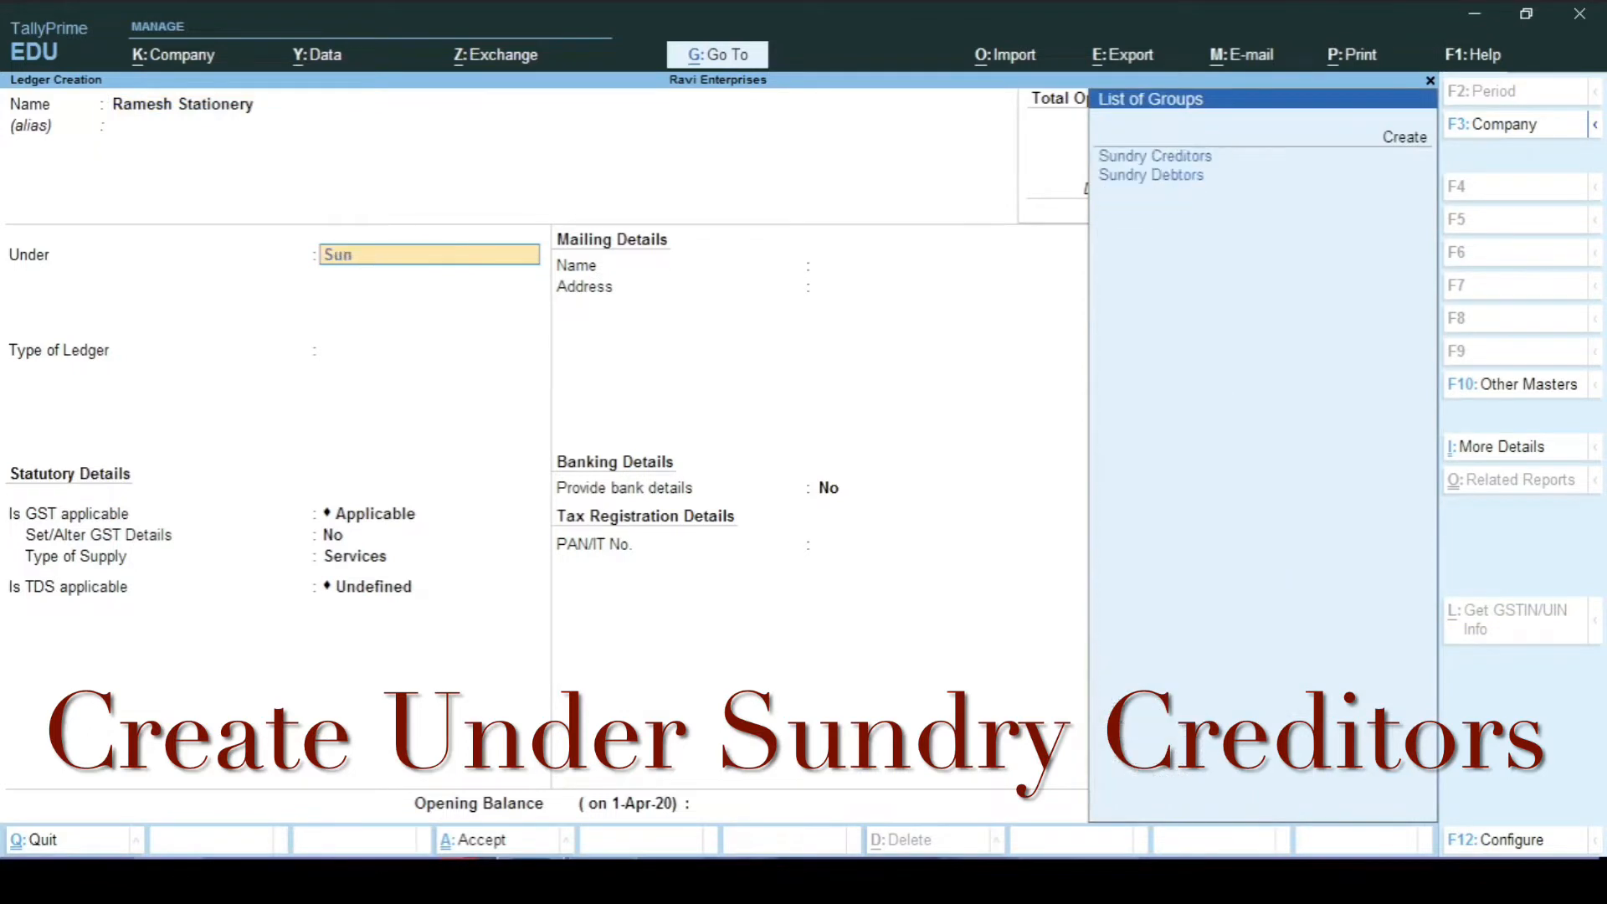
pyautogui.press('Return')
pyautogui.press('Return')
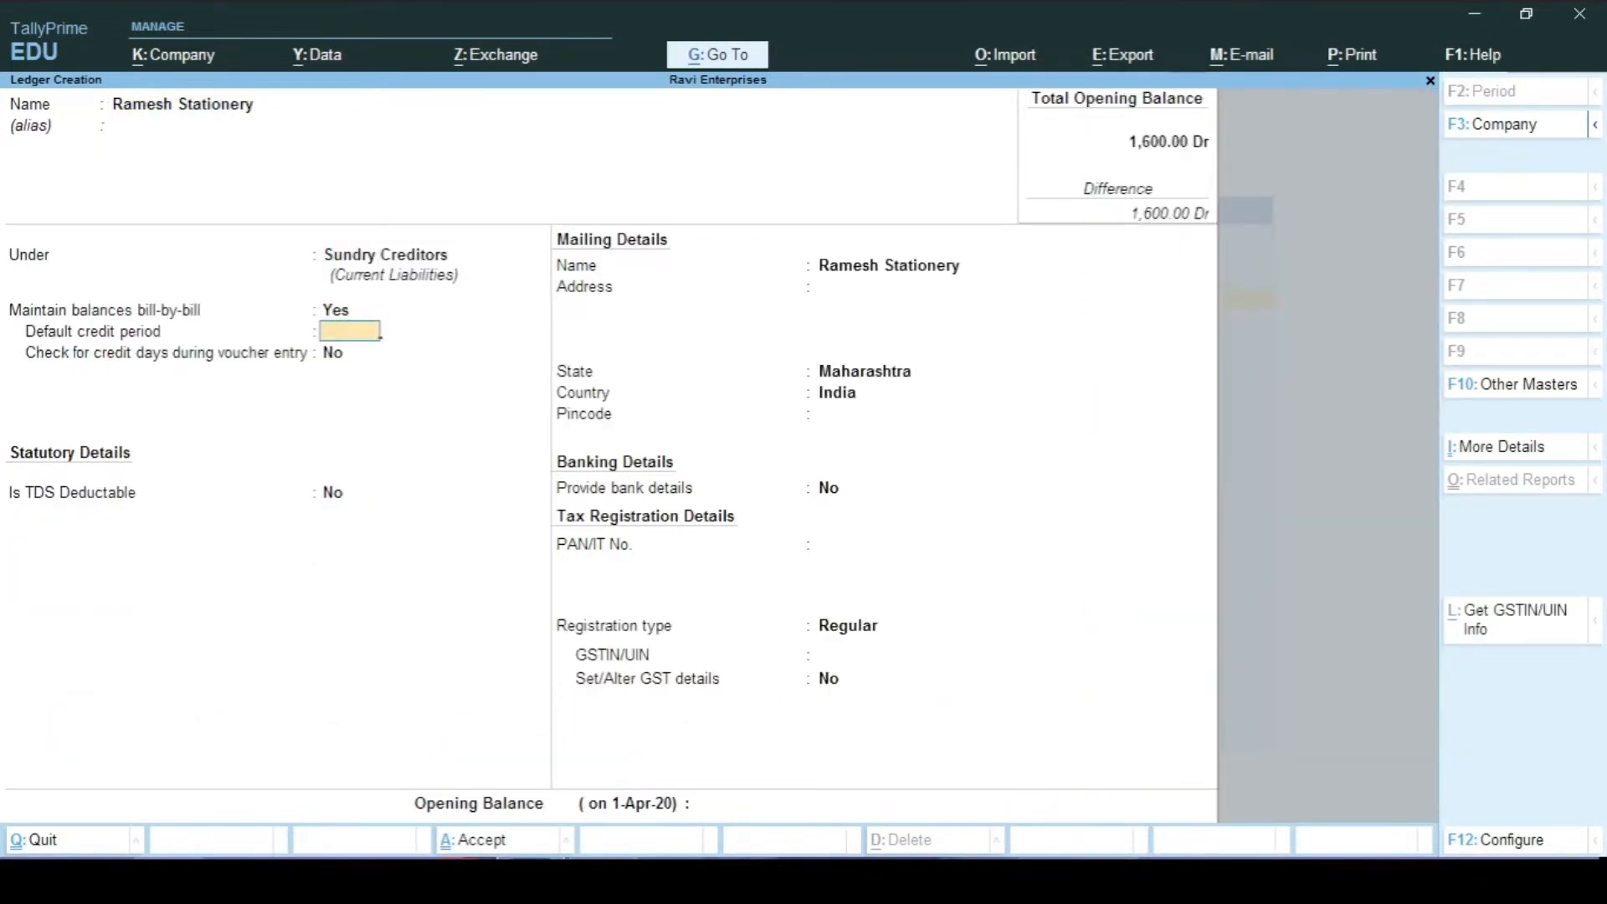
pyautogui.press('Return')
pyautogui.press('Return')
pyautogui.press('Return')
pyautogui.press('Return')
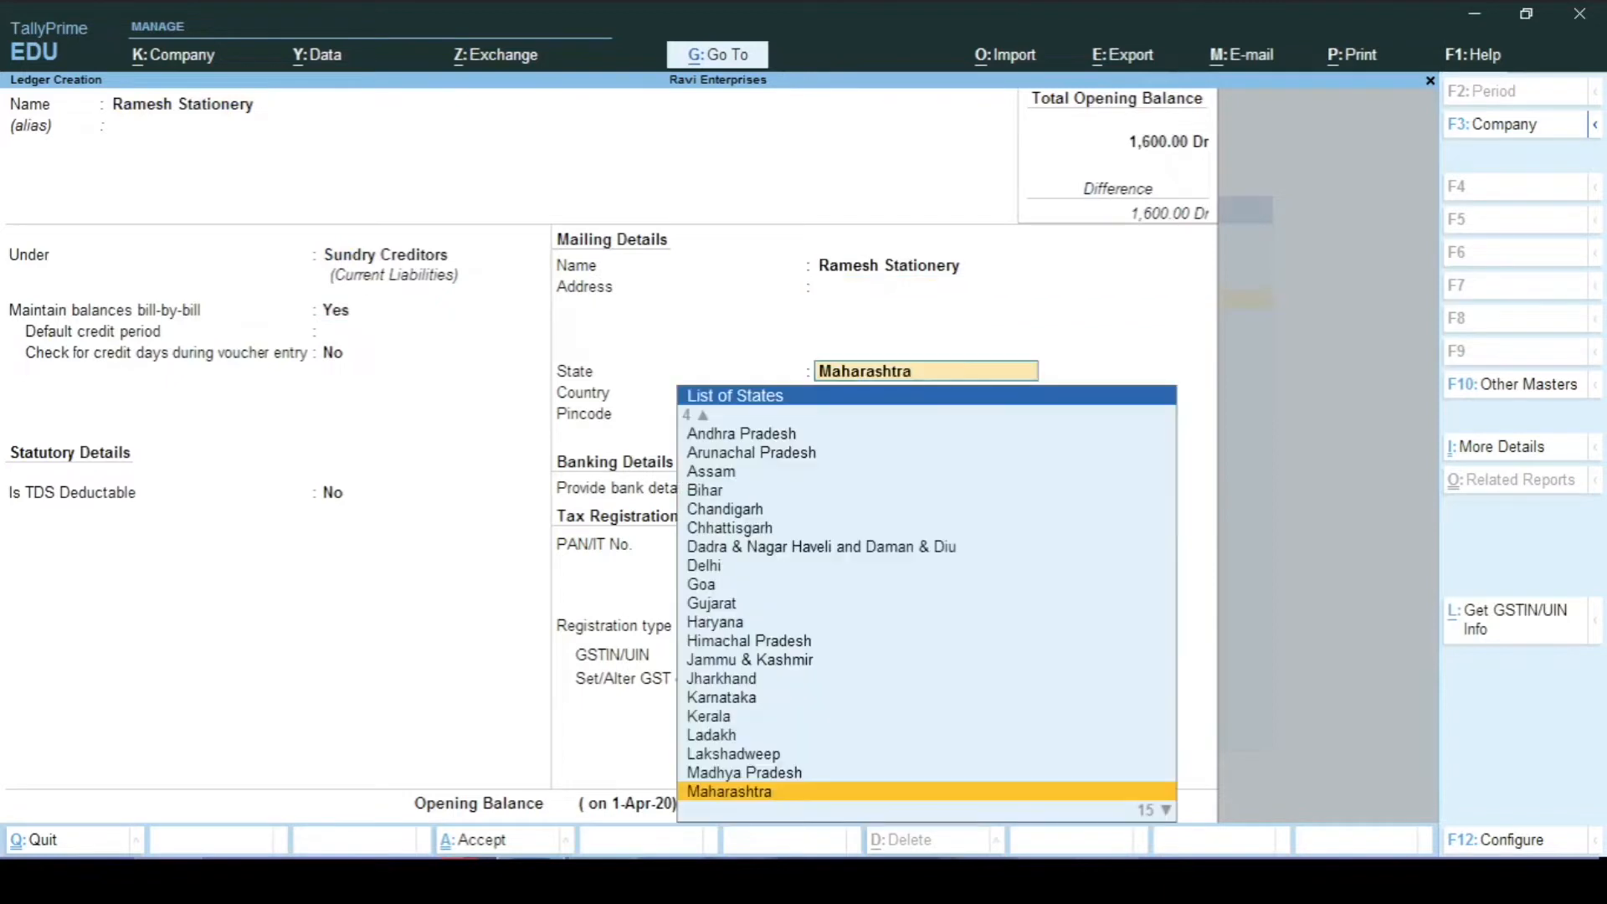
pyautogui.press('Return')
pyautogui.press('Return')
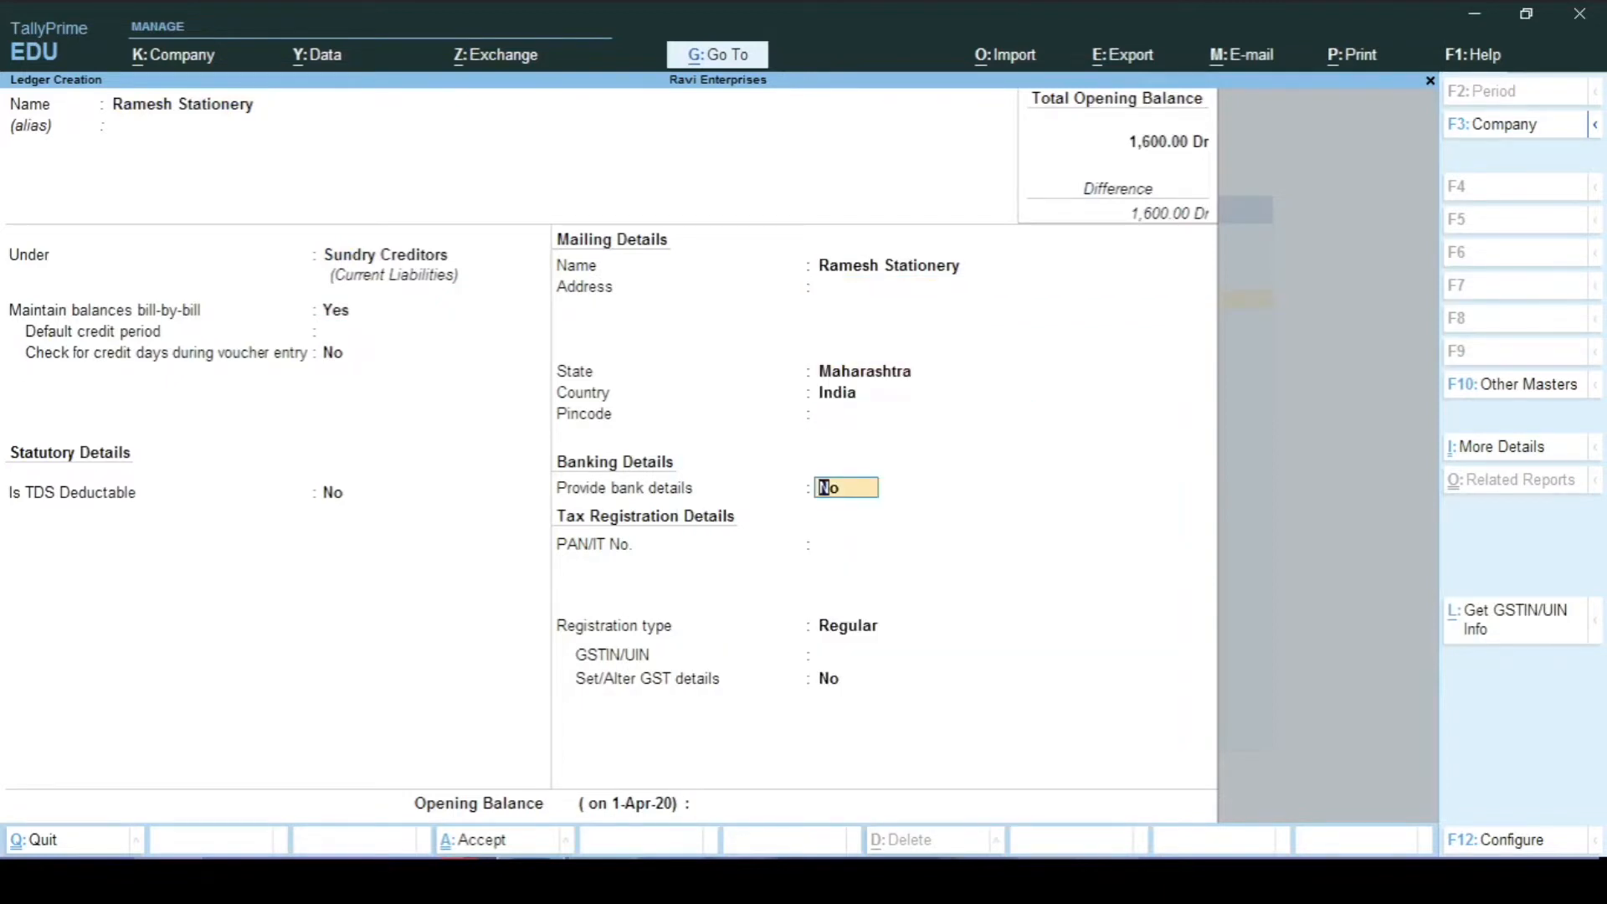
pyautogui.press('BackSpace')
pyautogui.press('BackSpace')
pyautogui.press('BackSpace')
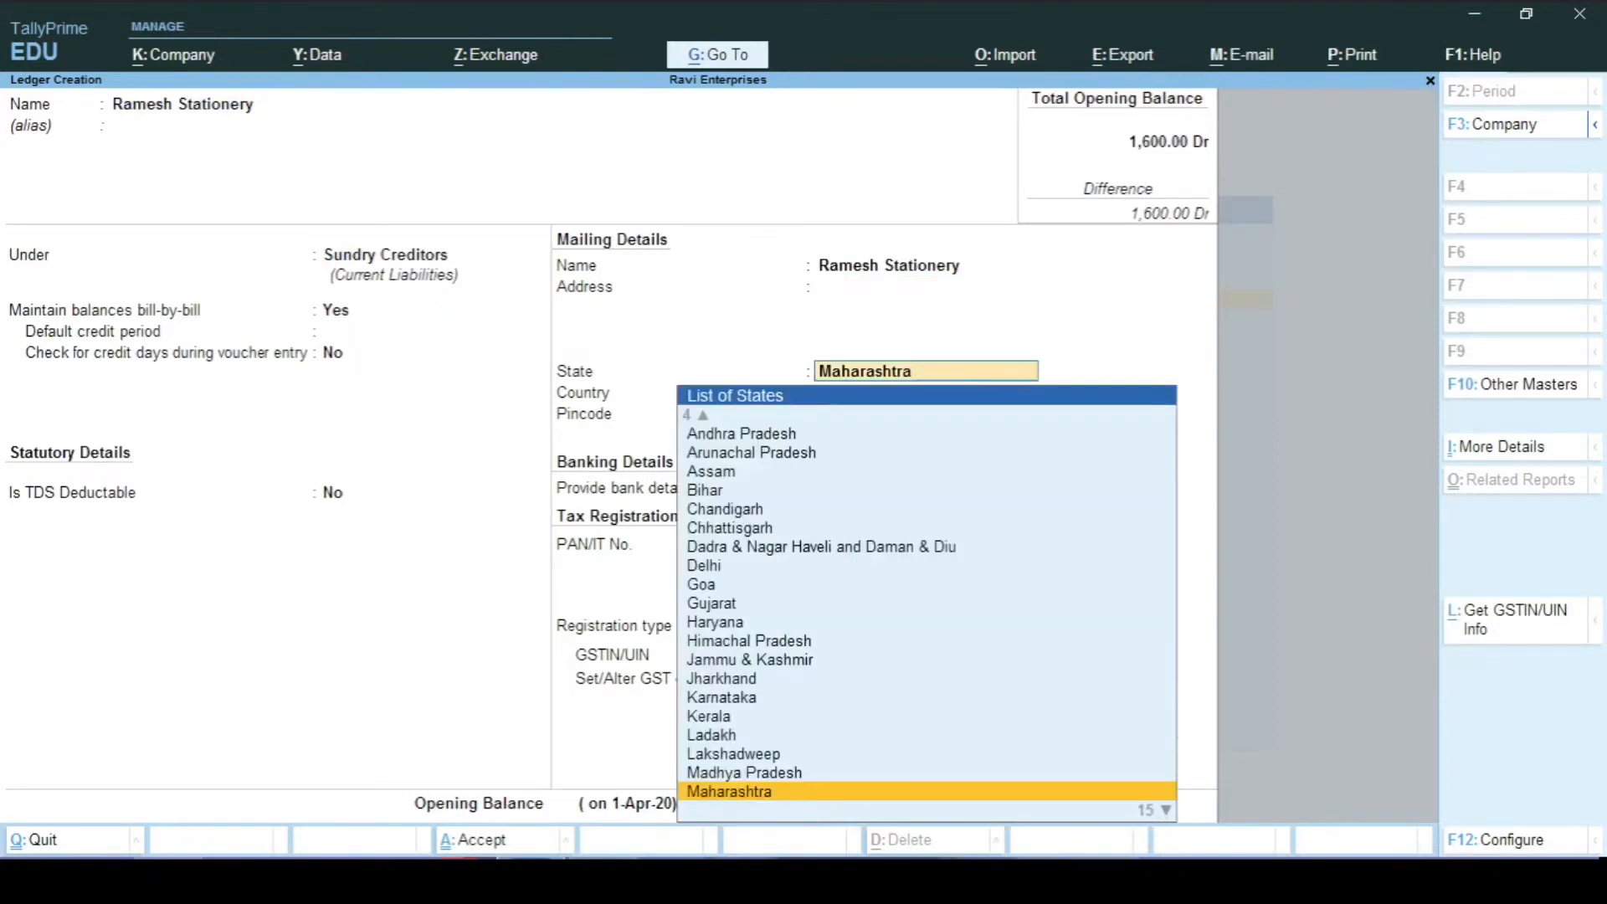
pyautogui.press('Return')
pyautogui.press('Return')
pyautogui.press('Return')
pyautogui.press('Return')
pyautogui.press('Return')
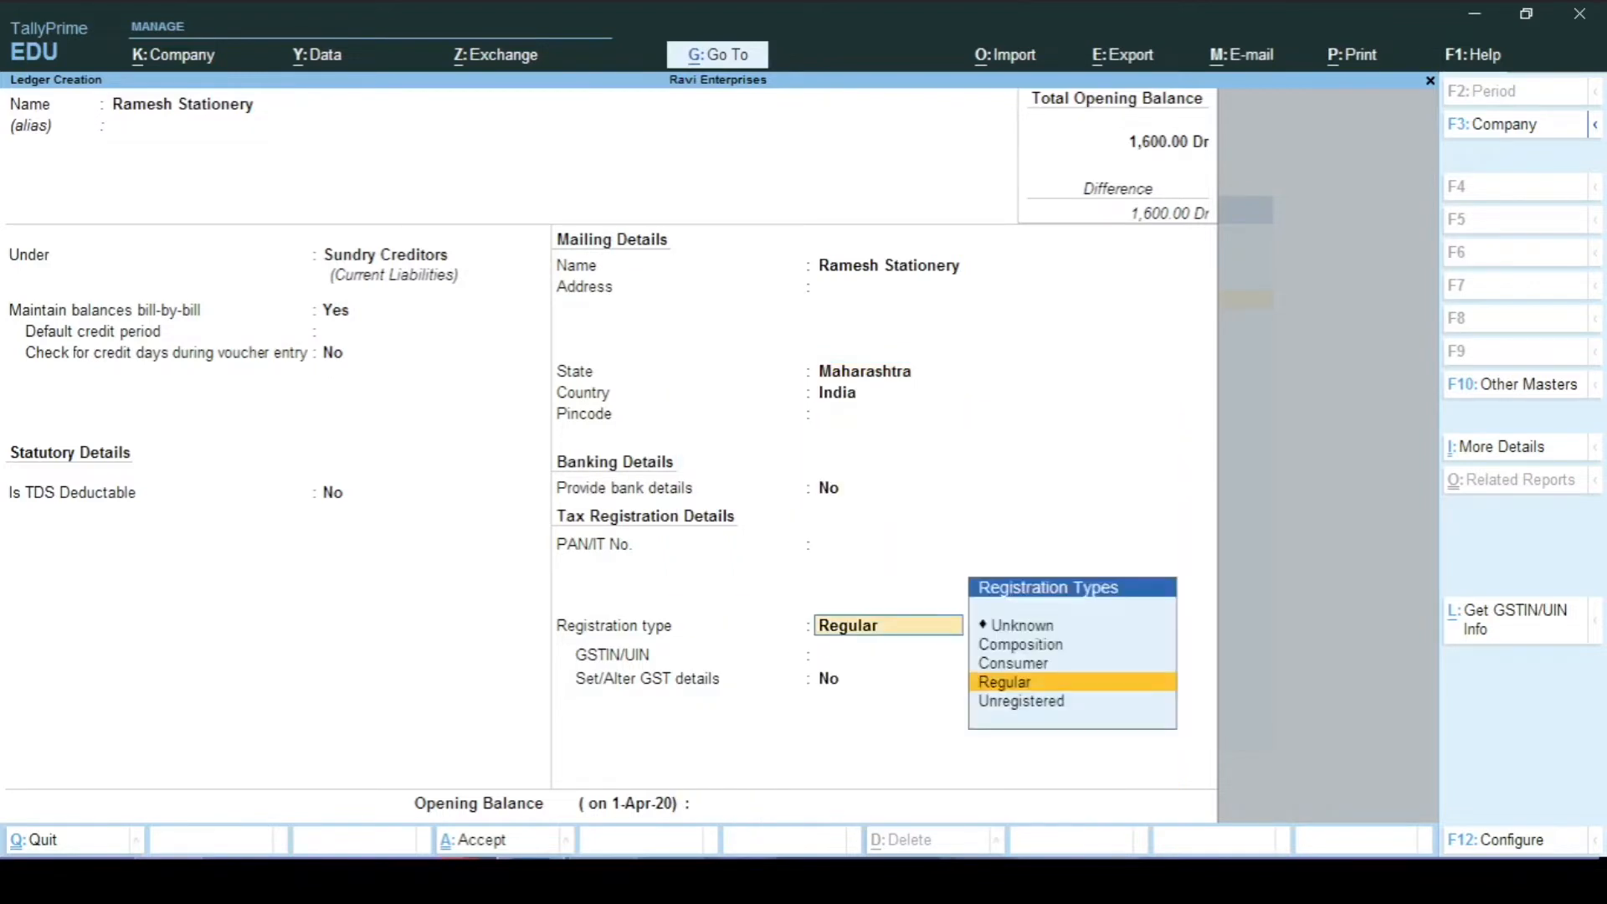
# Step: Set GST registration to Regular with the supplier's GSTIN, save, and return to the Gateway
pyautogui.press('Return')
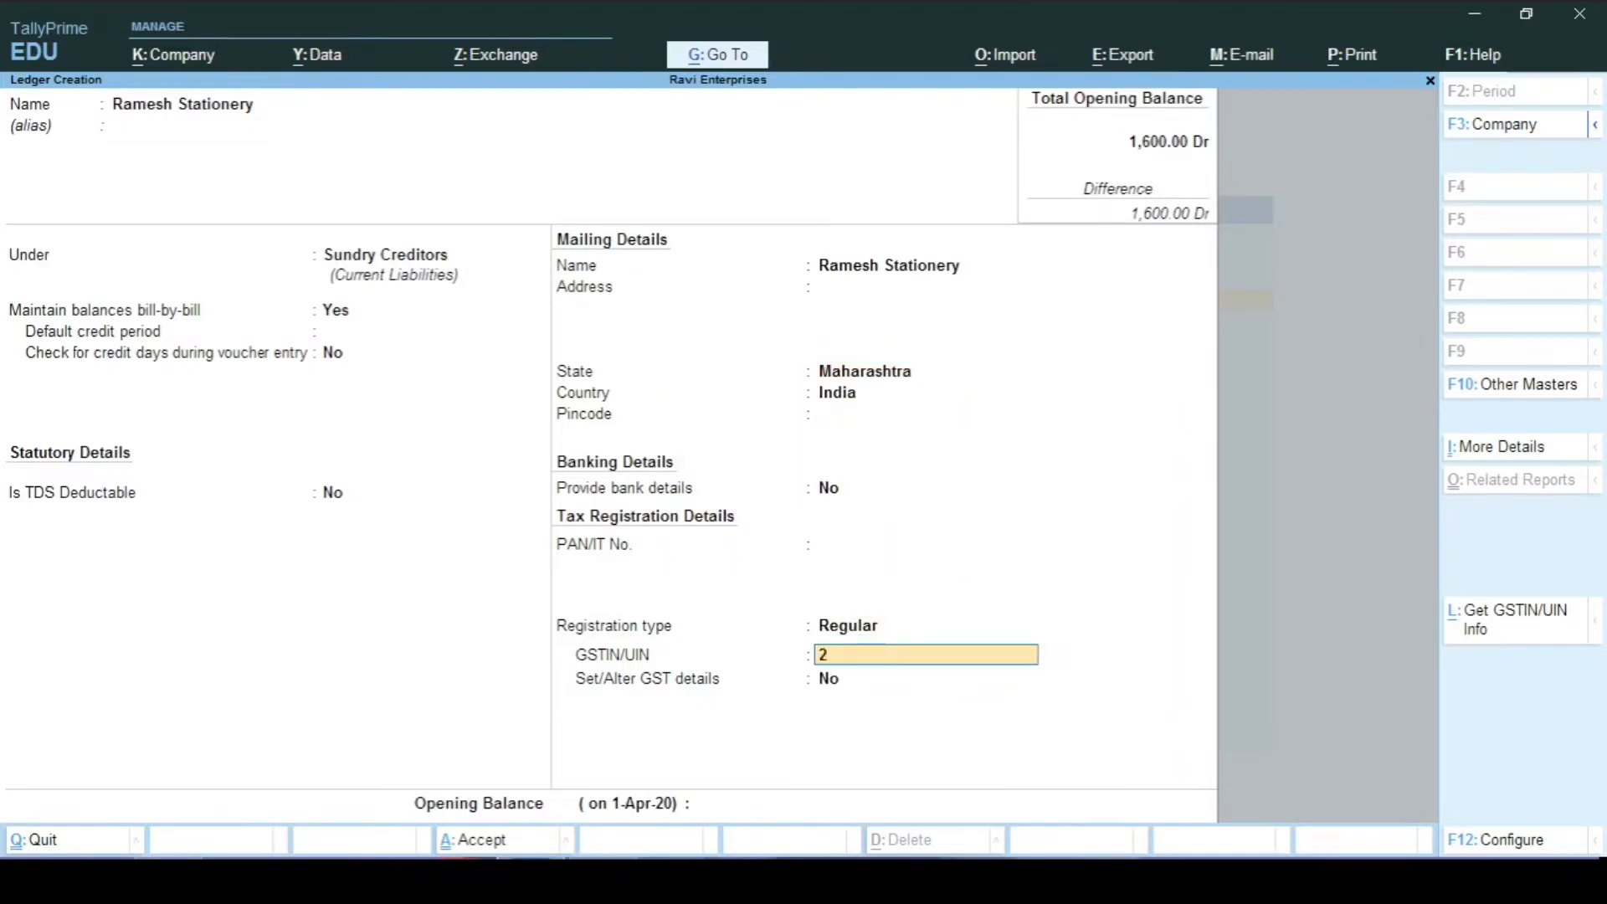
pyautogui.press('Return')
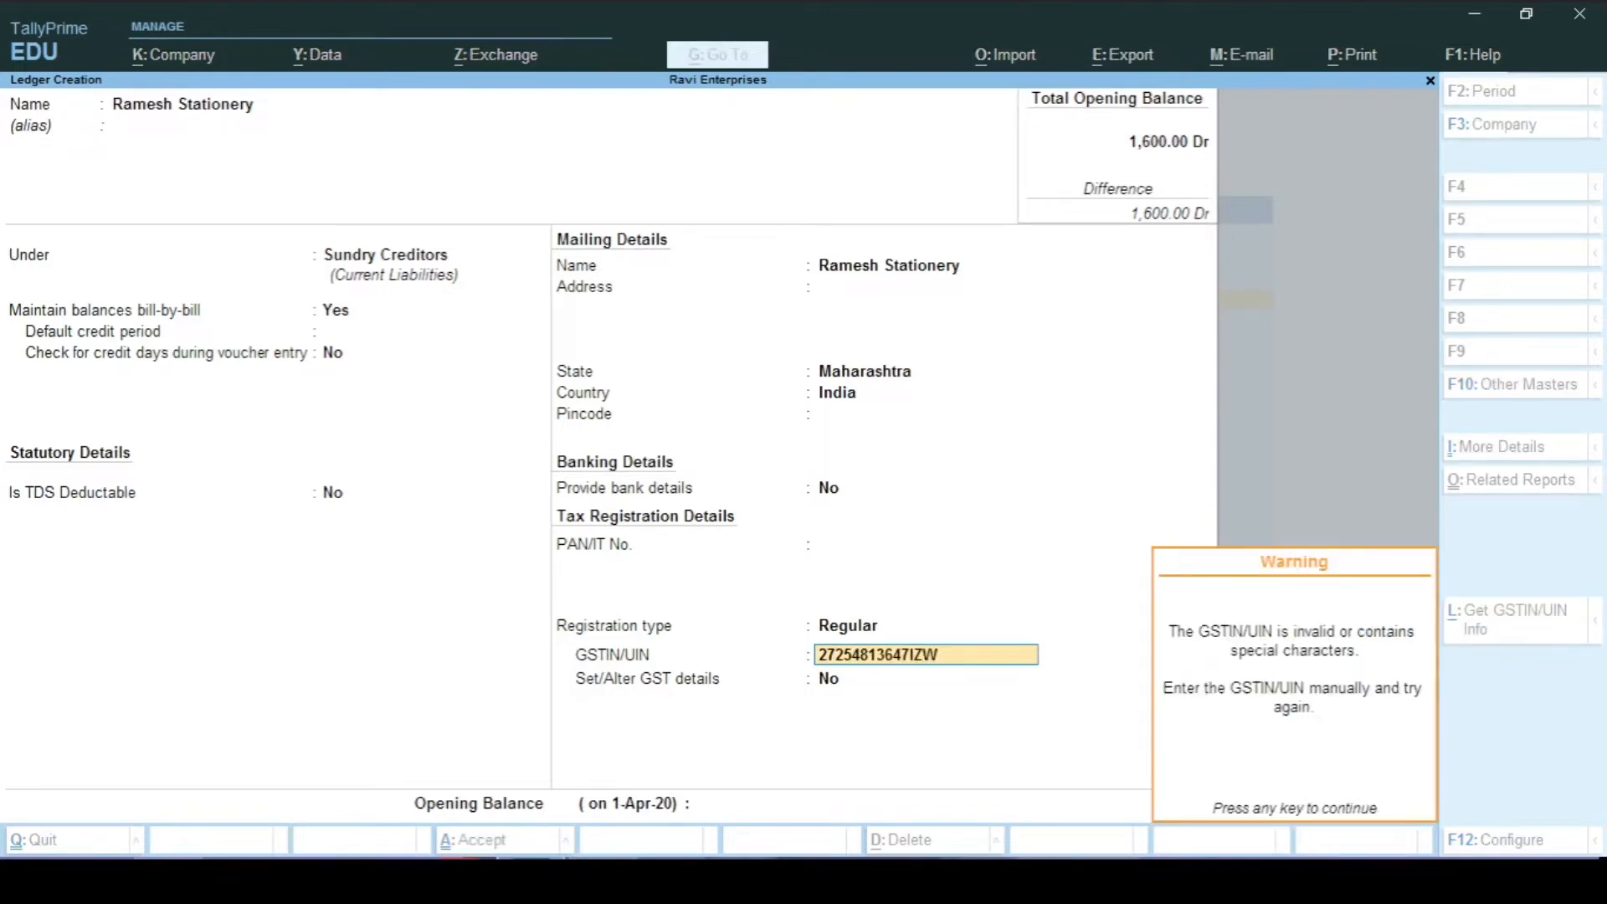
pyautogui.press('Return')
pyautogui.press('Return')
pyautogui.press('Return')
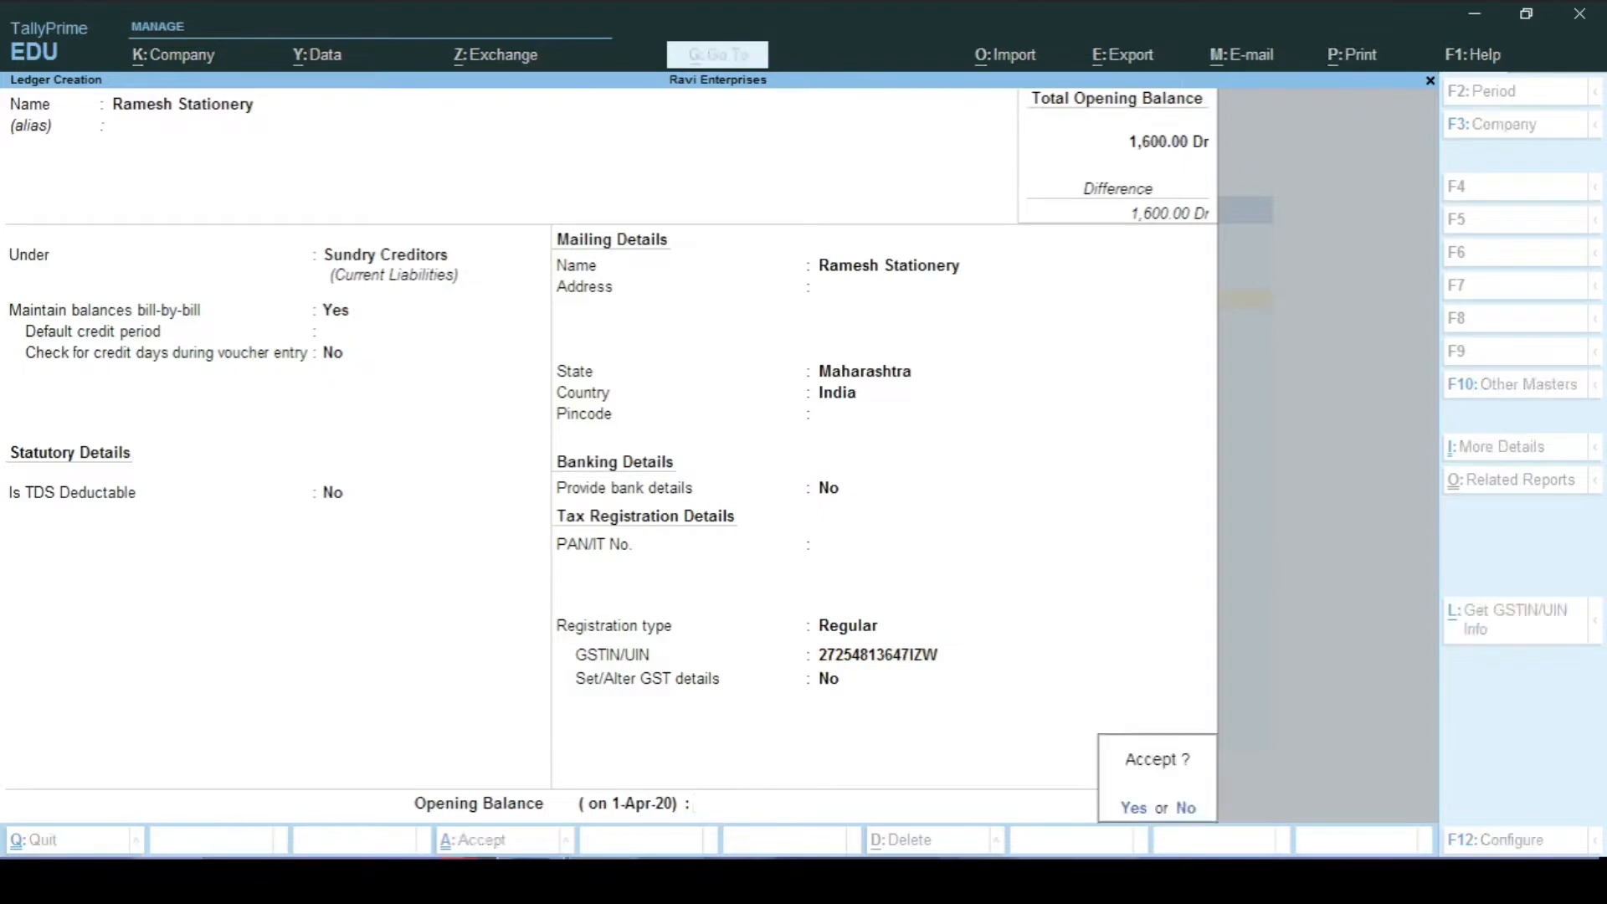
pyautogui.press('Return')
pyautogui.press('Escape')
pyautogui.press('Return')
pyautogui.press('Escape')
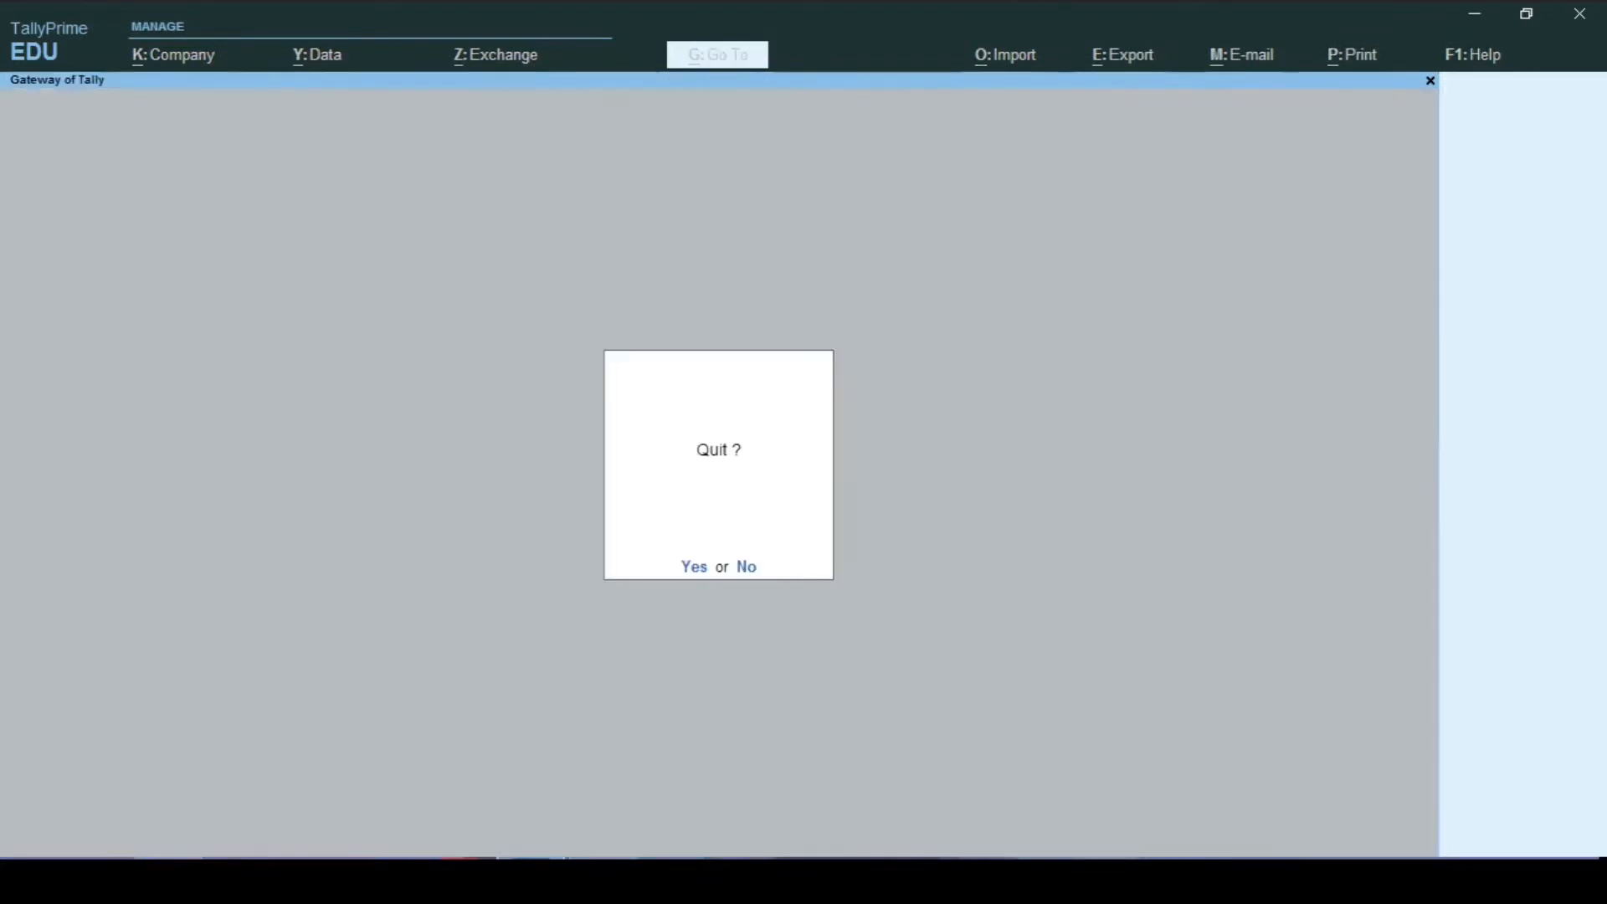
# Step: Start a new ledger named 'Printing & Stationery A/c', correcting the misspelt name
pyautogui.press('Escape')
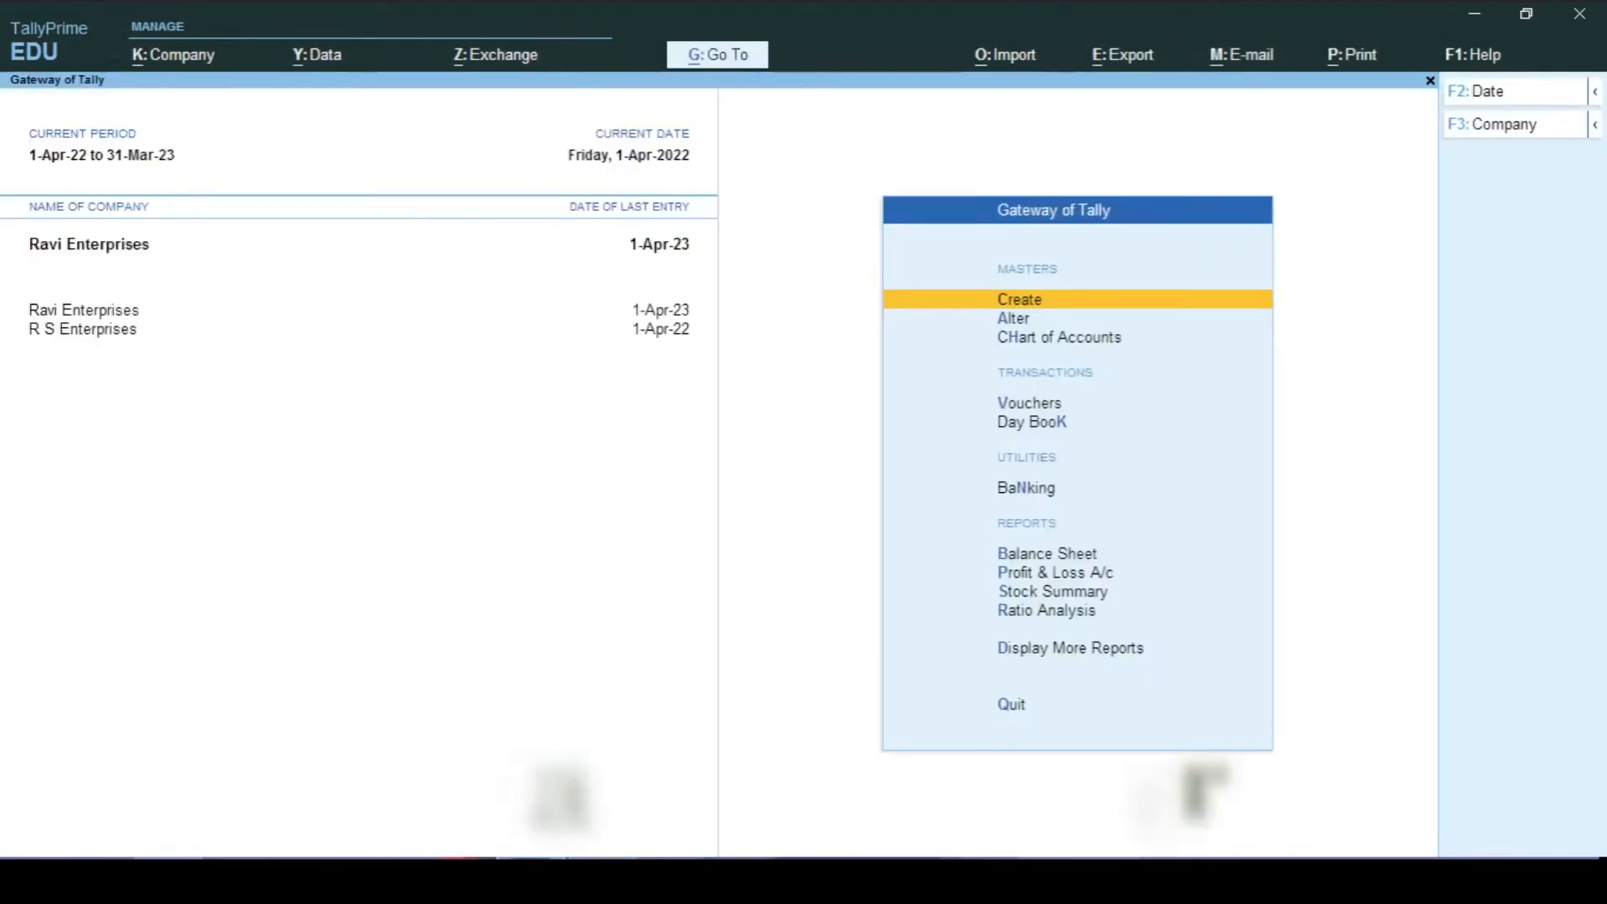
pyautogui.press('Return')
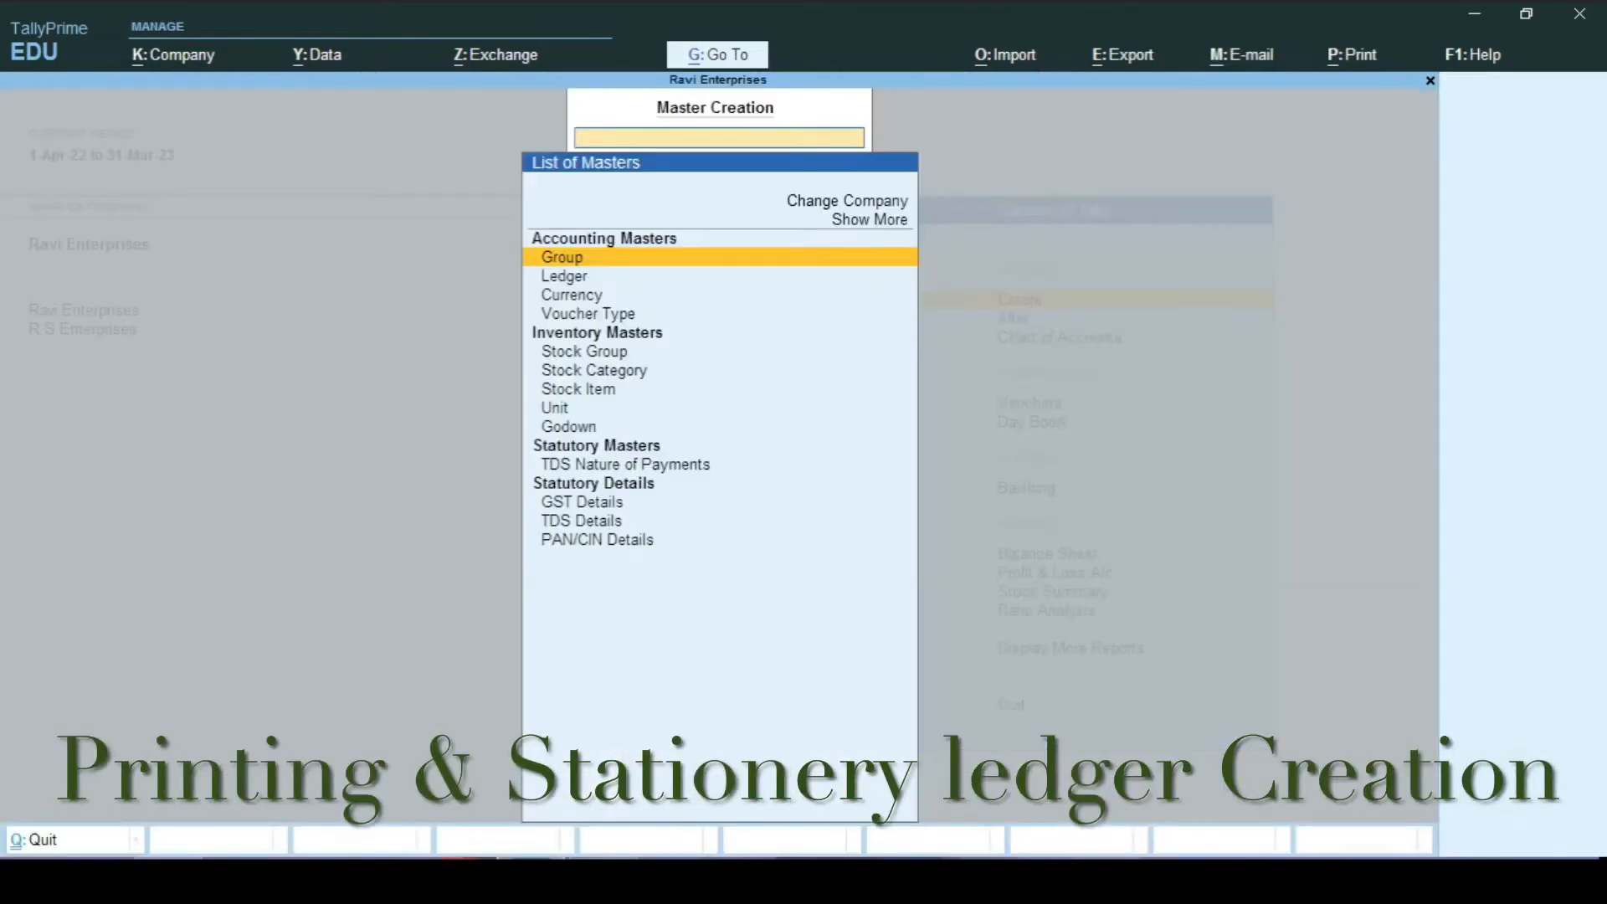
pyautogui.press('Down')
pyautogui.press('Escape')
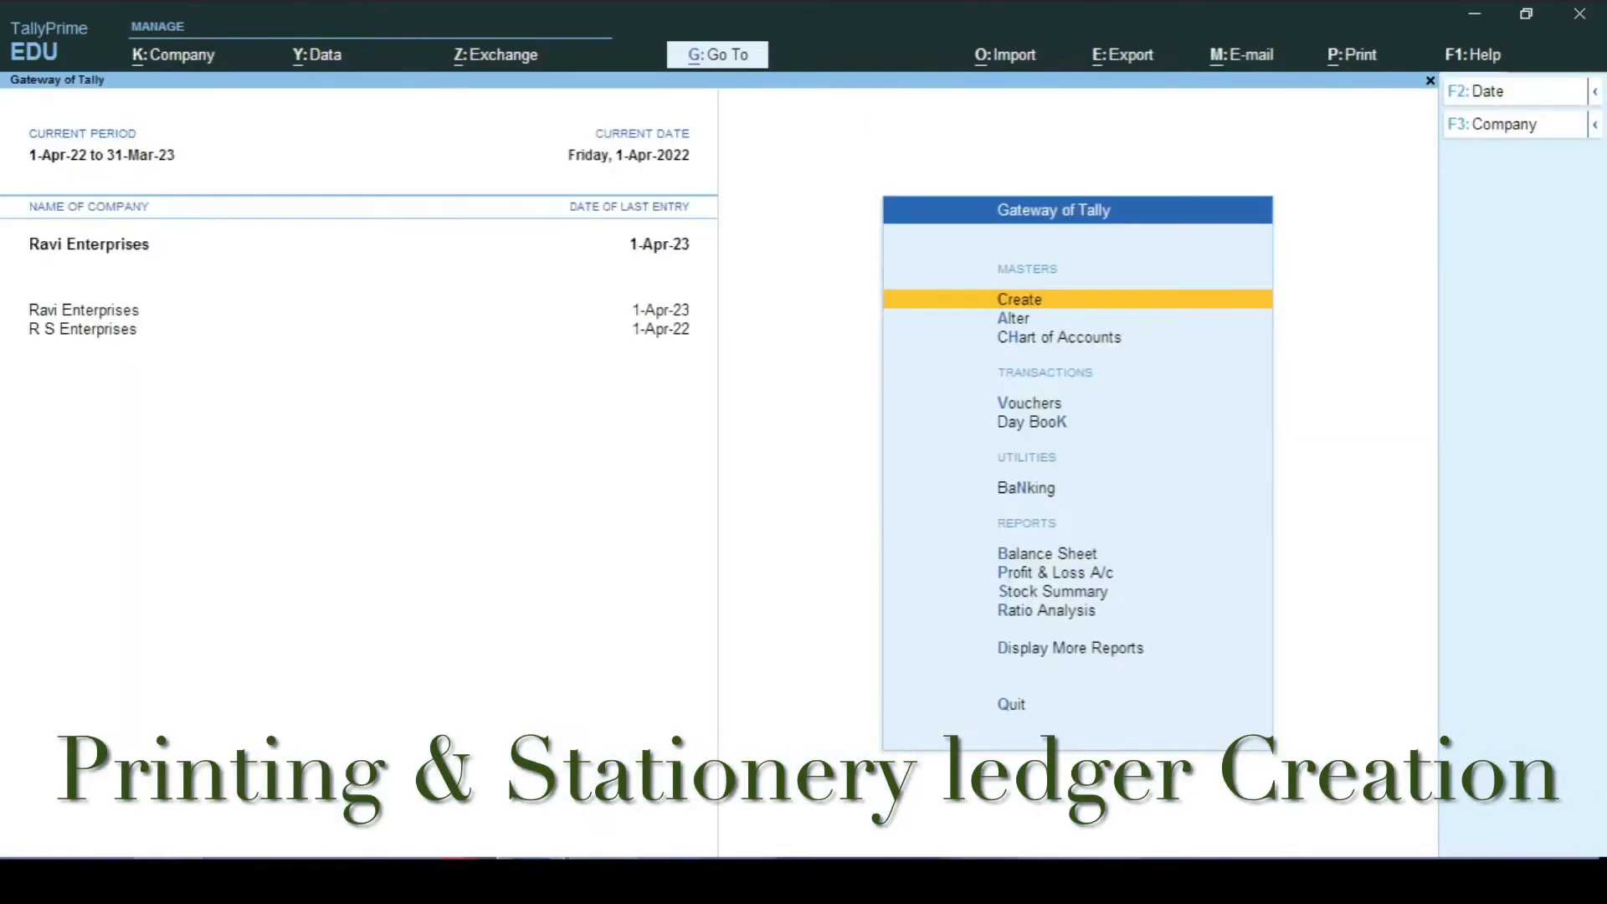
pyautogui.press('Return')
pyautogui.press('Down')
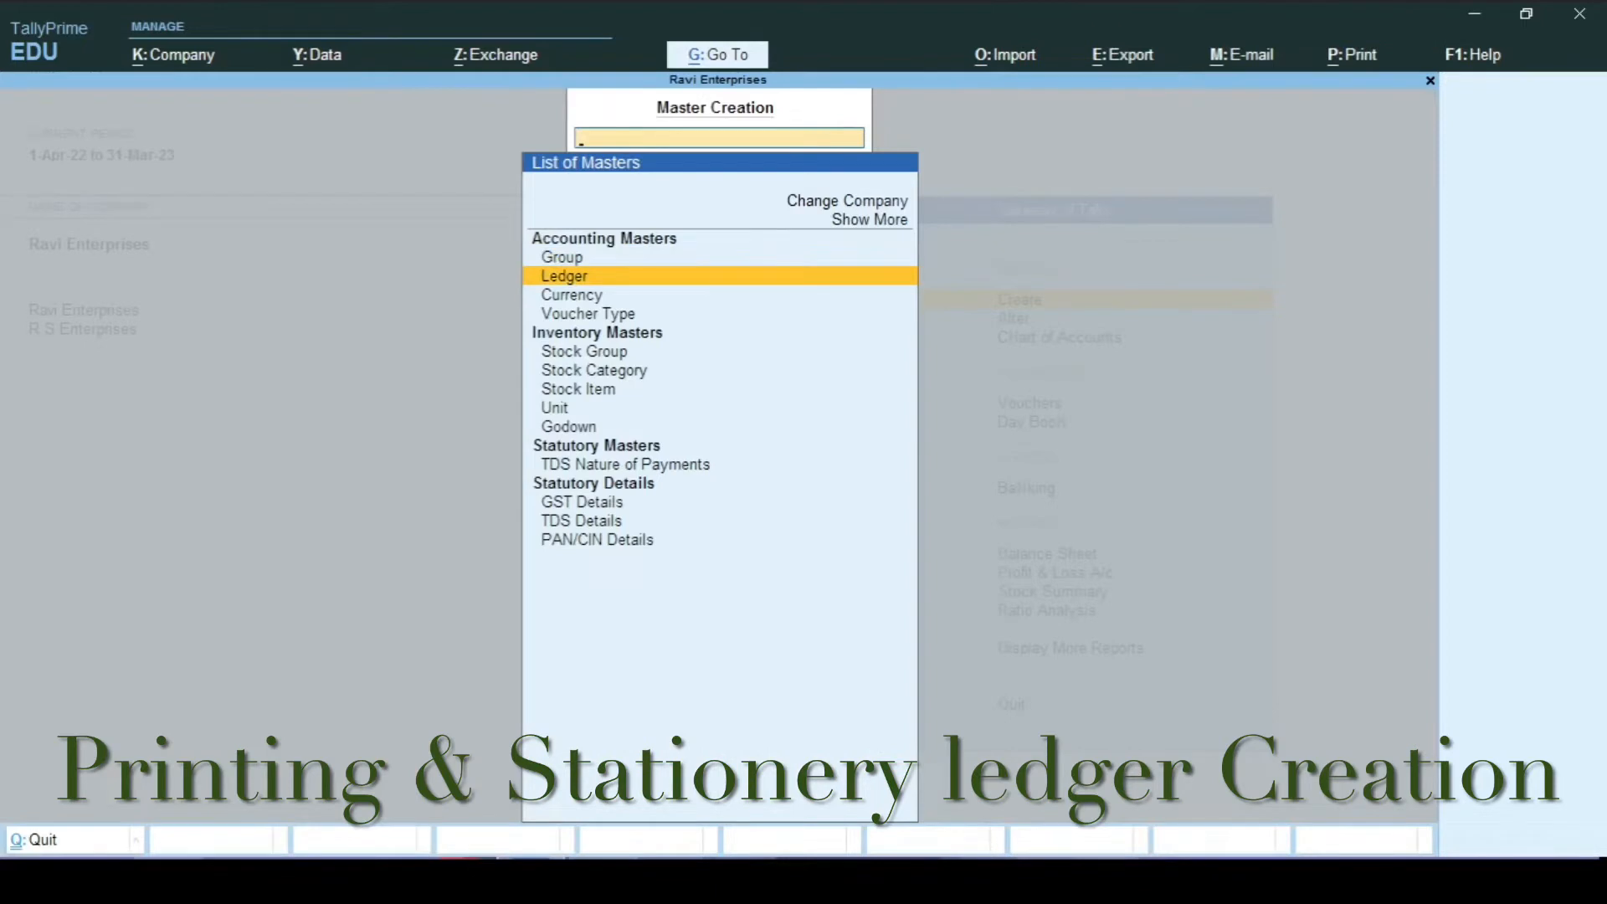
pyautogui.press('Return')
pyautogui.write('P')
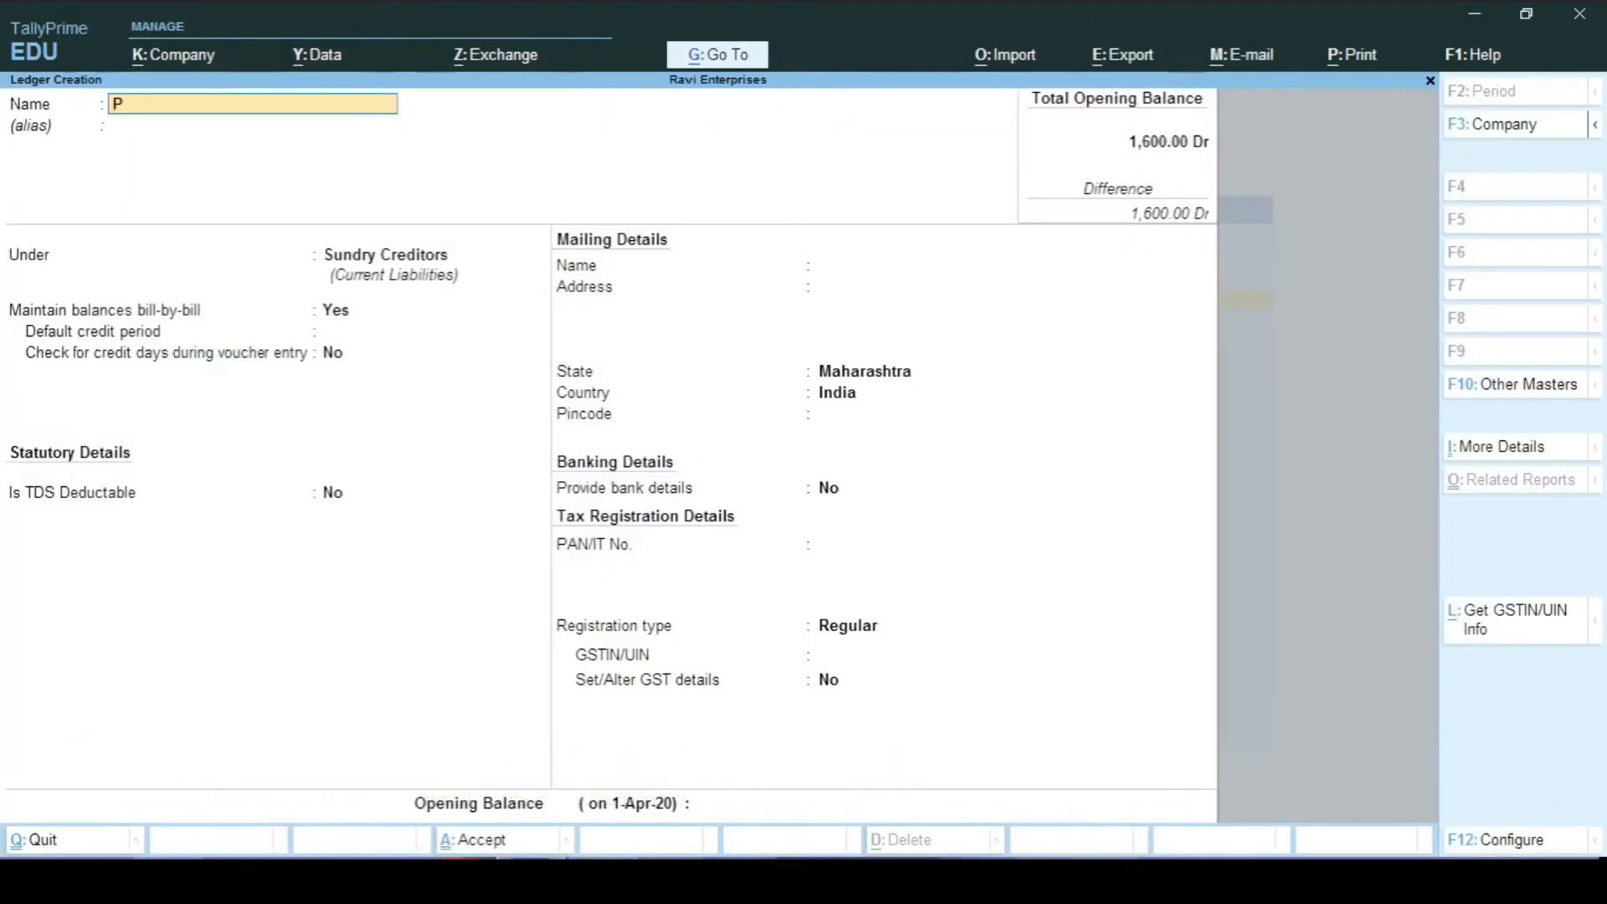
pyautogui.write('rinting & Stionery')
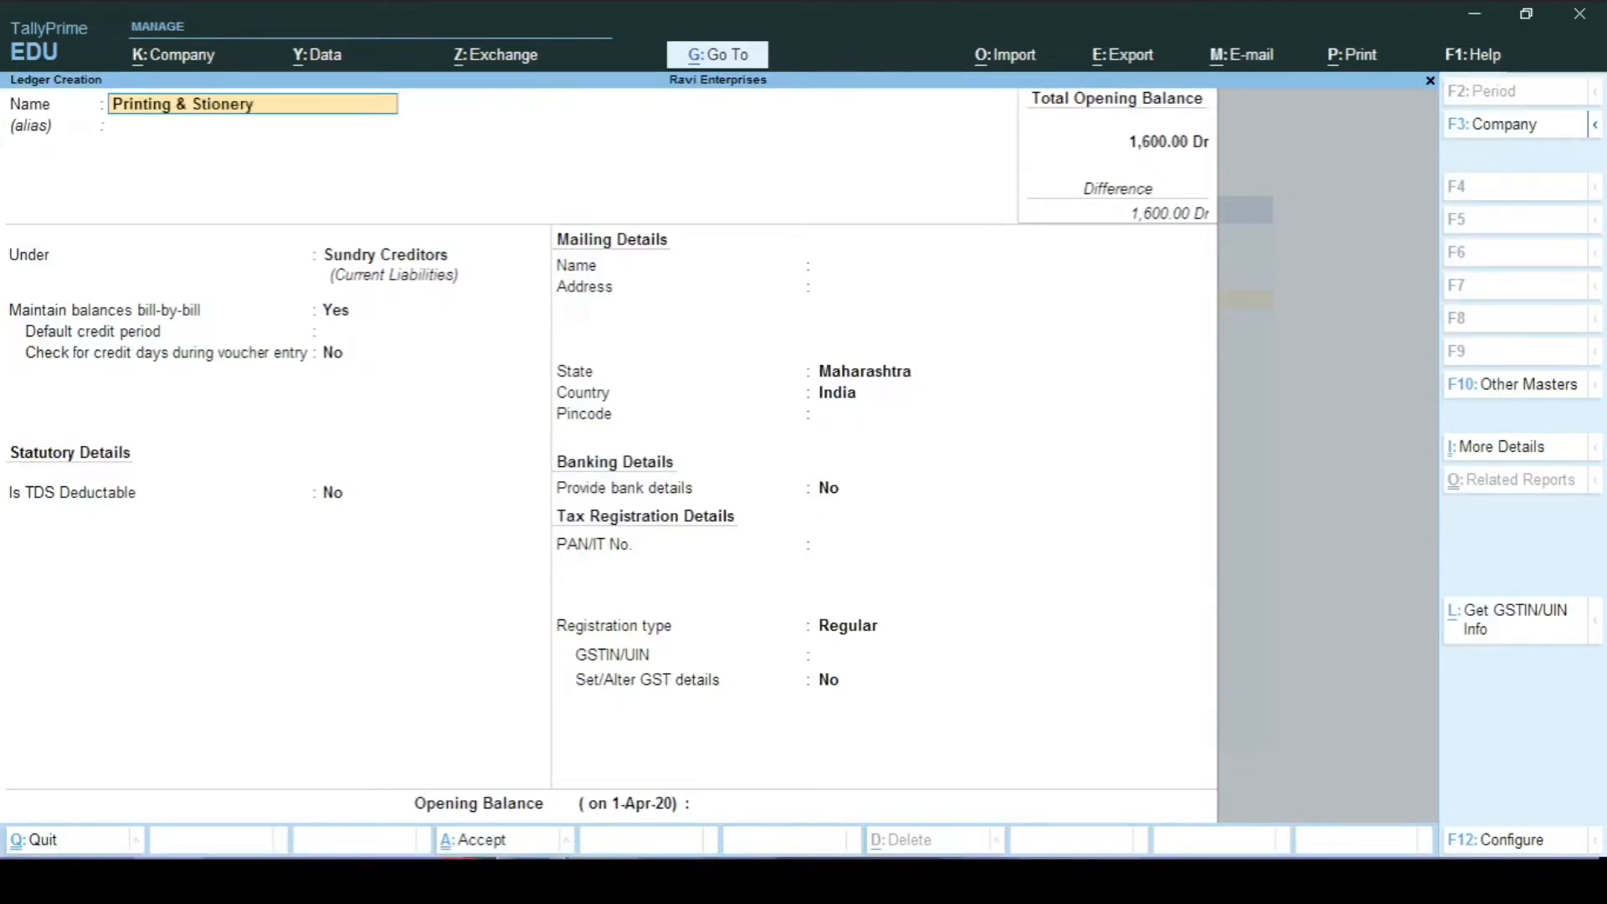
pyautogui.press('BackSpace')
pyautogui.press('BackSpace')
pyautogui.press('BackSpace')
pyautogui.press('BackSpace')
pyautogui.press('BackSpace')
pyautogui.press('BackSpace')
pyautogui.write('ationery')
pyautogui.write(' Al')
pyautogui.press('BackSpace')
pyautogui.press('BackSpace')
pyautogui.write('a/c')
pyautogui.press('Return')
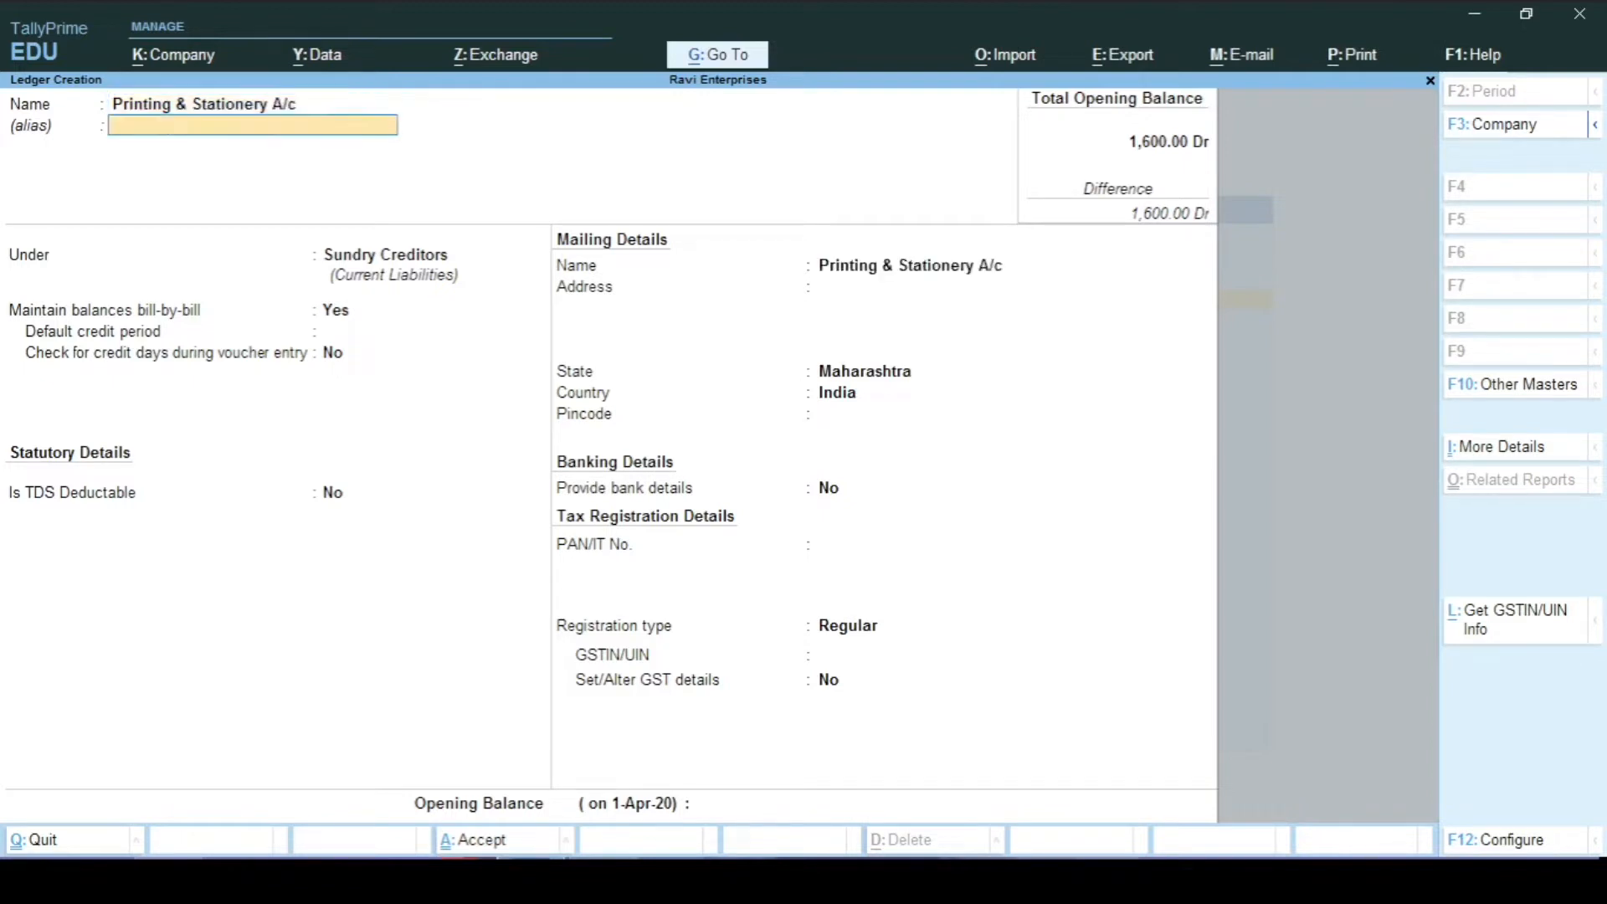
# Step: Put the ledger under Indirect Expenses, type Not Applicable, with GST details set to Yes
pyautogui.press('Return')
pyautogui.write('Ind')
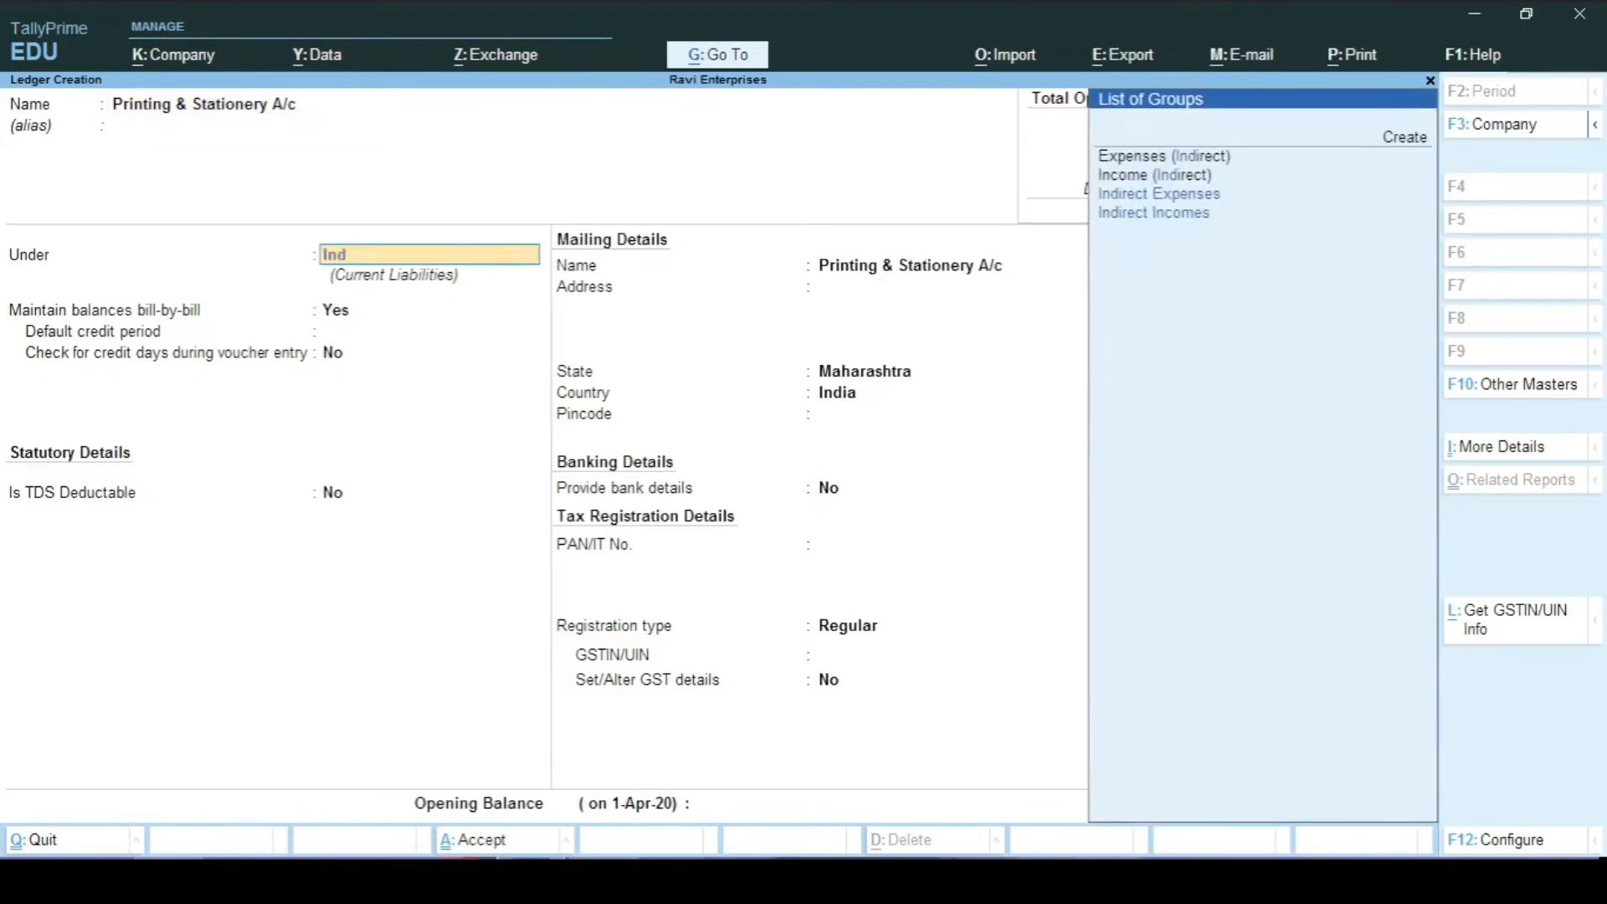
pyautogui.press('Return')
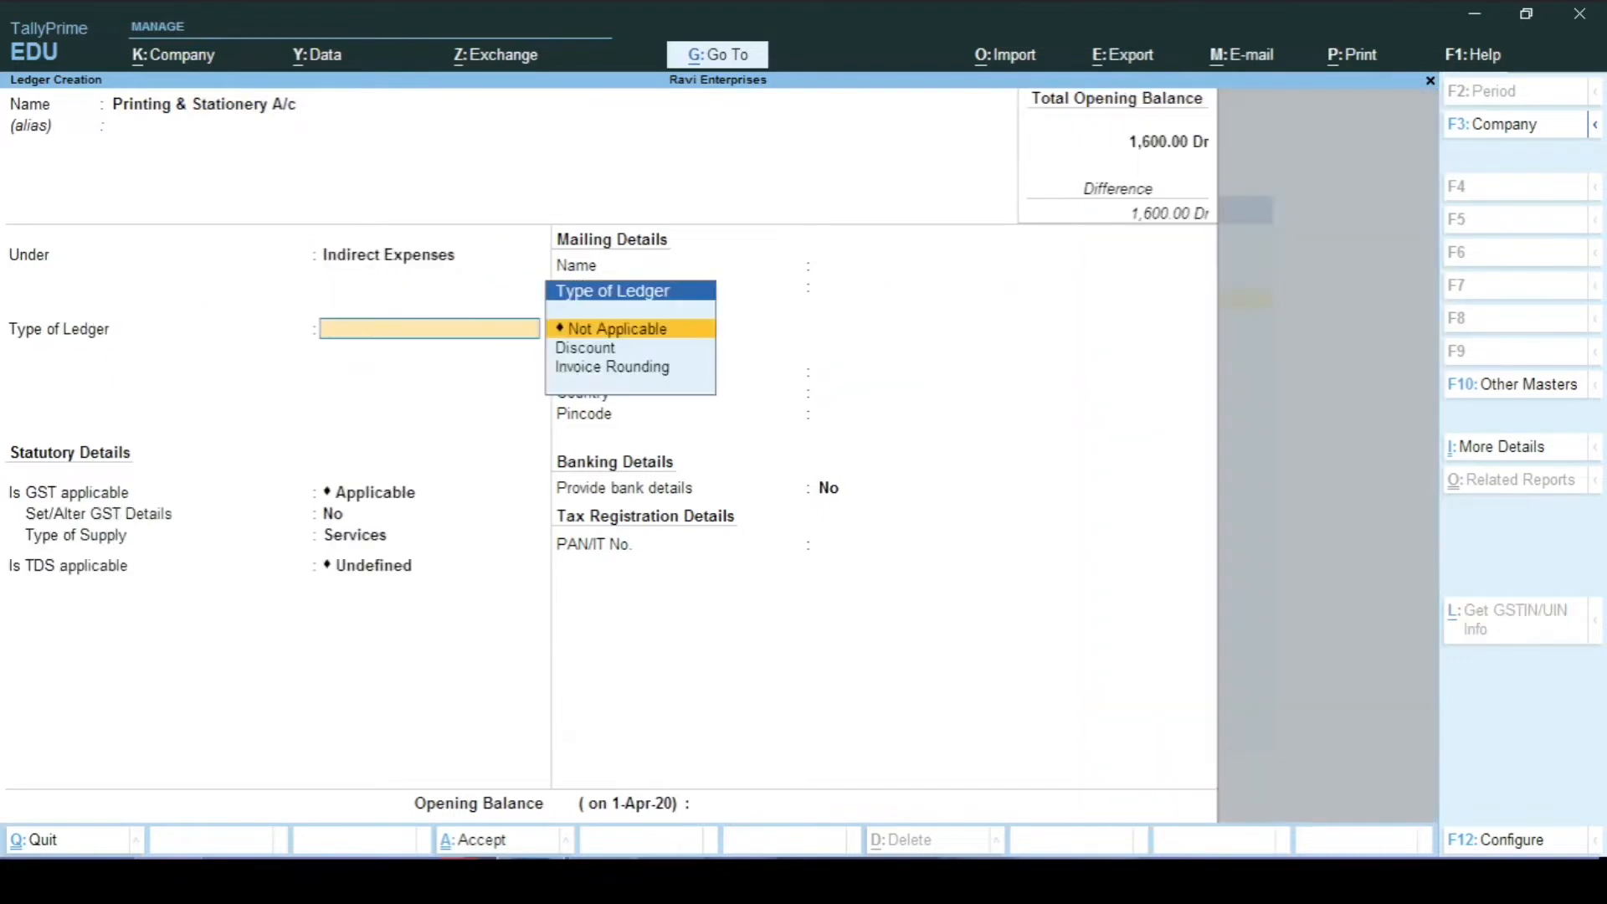
pyautogui.press('Return')
pyautogui.press('Return')
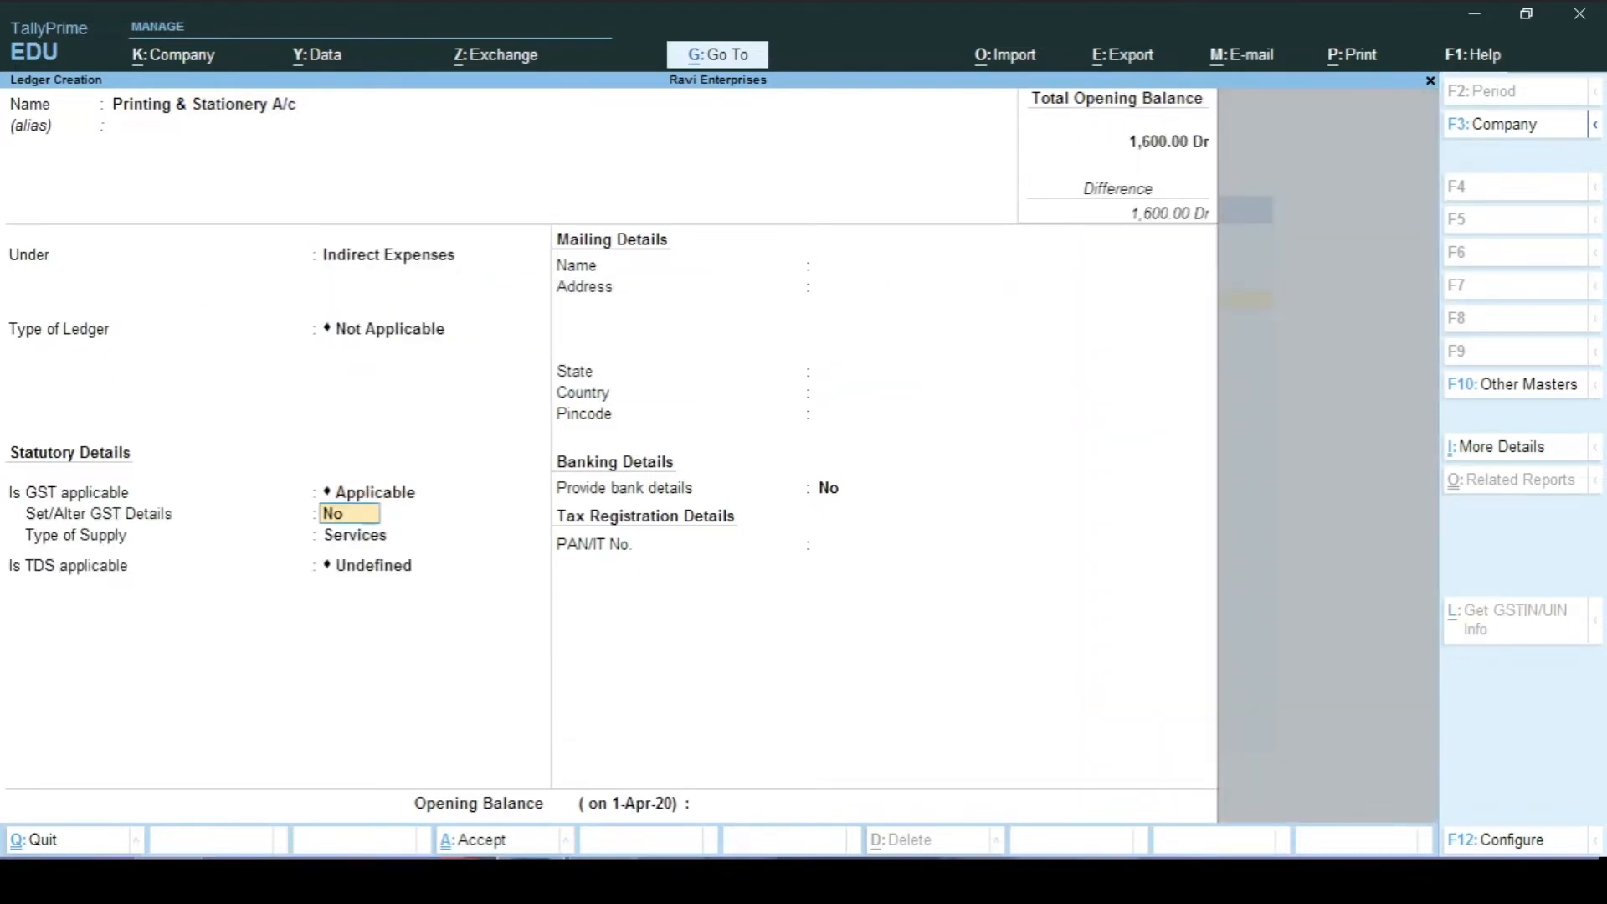
pyautogui.write('y')
pyautogui.press('Return')
# Step: Set the ledger's GST details to Purchase Taxable at 18% (9% CGST and SGST)
pyautogui.press('Return')
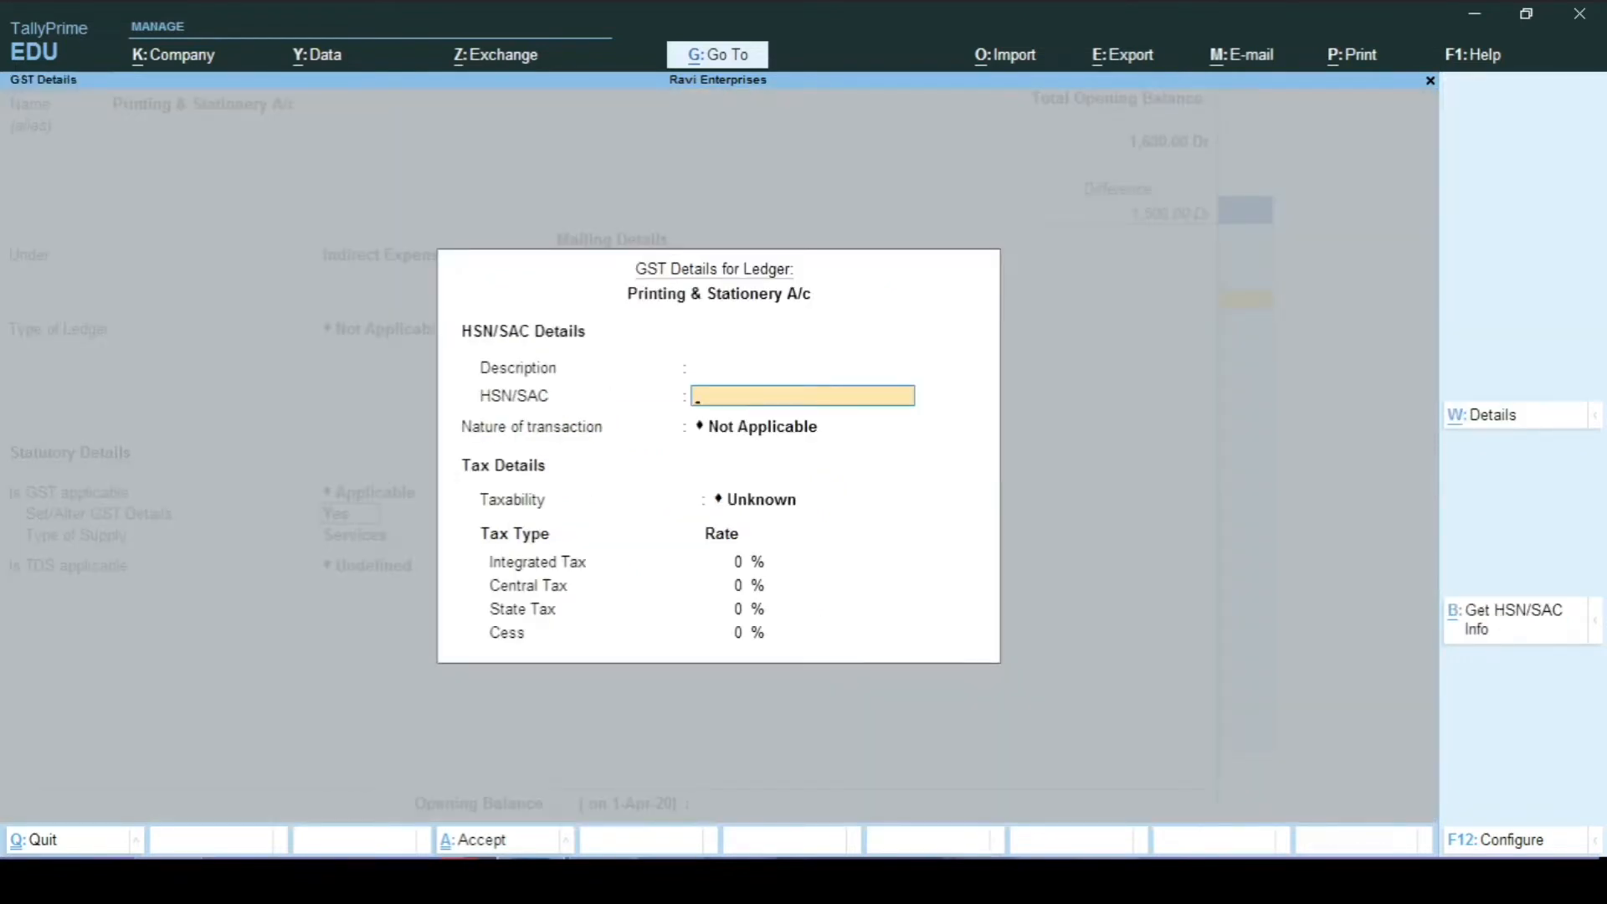
pyautogui.press('Return')
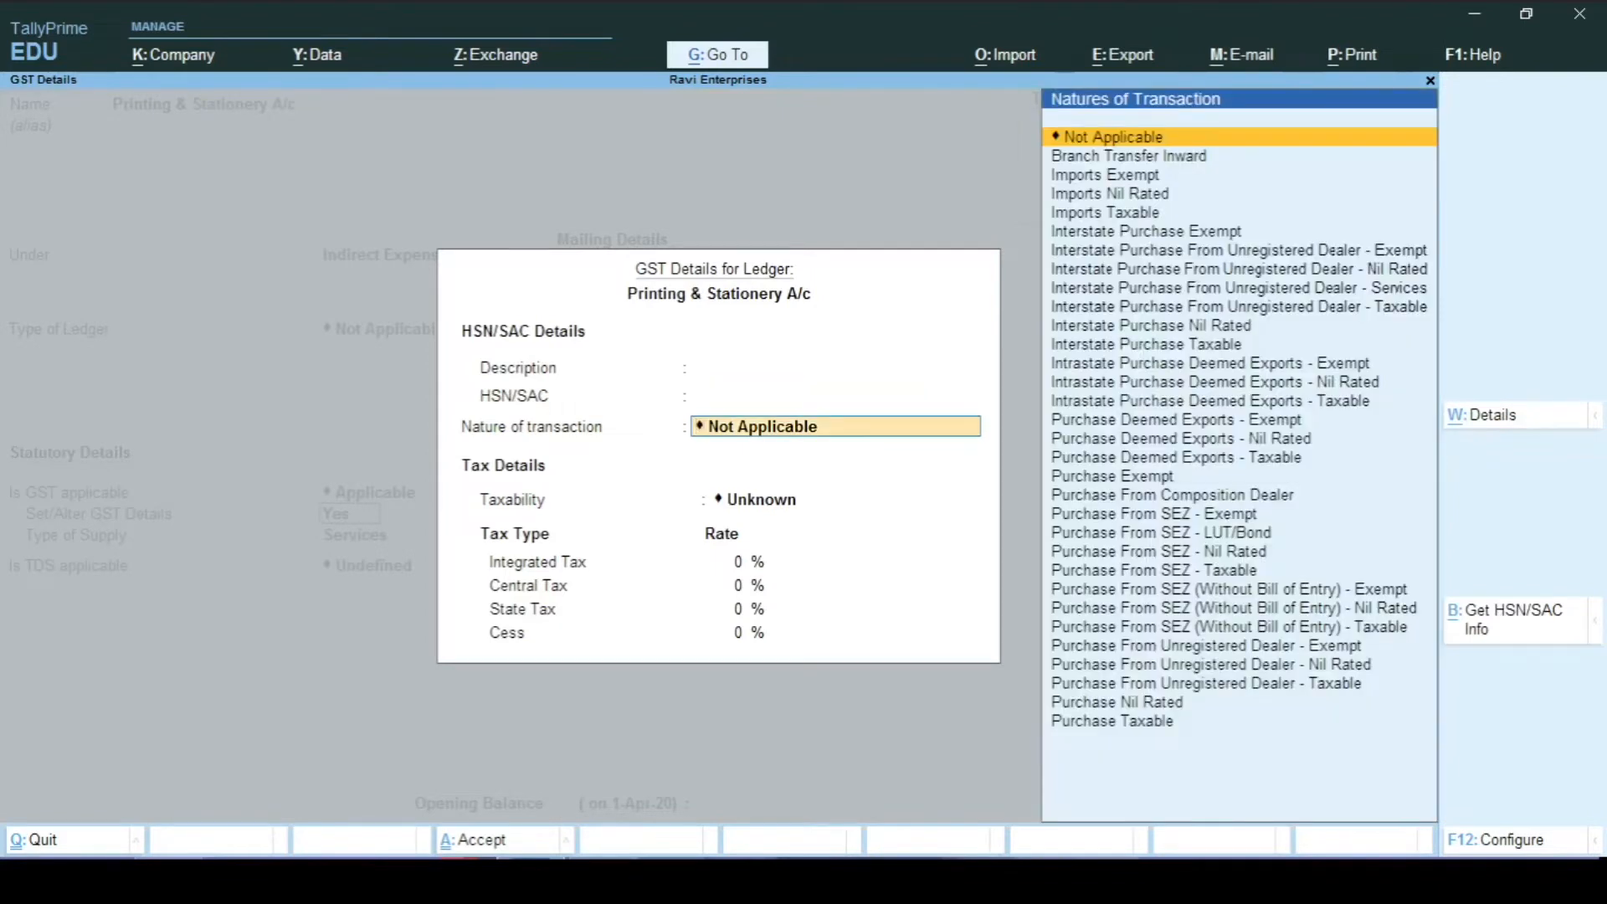
pyautogui.press('Down')
pyautogui.press('Down')
pyautogui.press('Down')
pyautogui.press('Down')
pyautogui.press('Down')
pyautogui.press('Down')
pyautogui.press('Down')
pyautogui.press('Down')
pyautogui.press('Down')
pyautogui.press('Down')
pyautogui.press('Down')
pyautogui.press('Down')
pyautogui.press('Down')
pyautogui.press('Down')
pyautogui.press('Down')
pyautogui.press('Down')
pyautogui.press('Down')
pyautogui.press('Down')
pyautogui.press('Down')
pyautogui.press('Down')
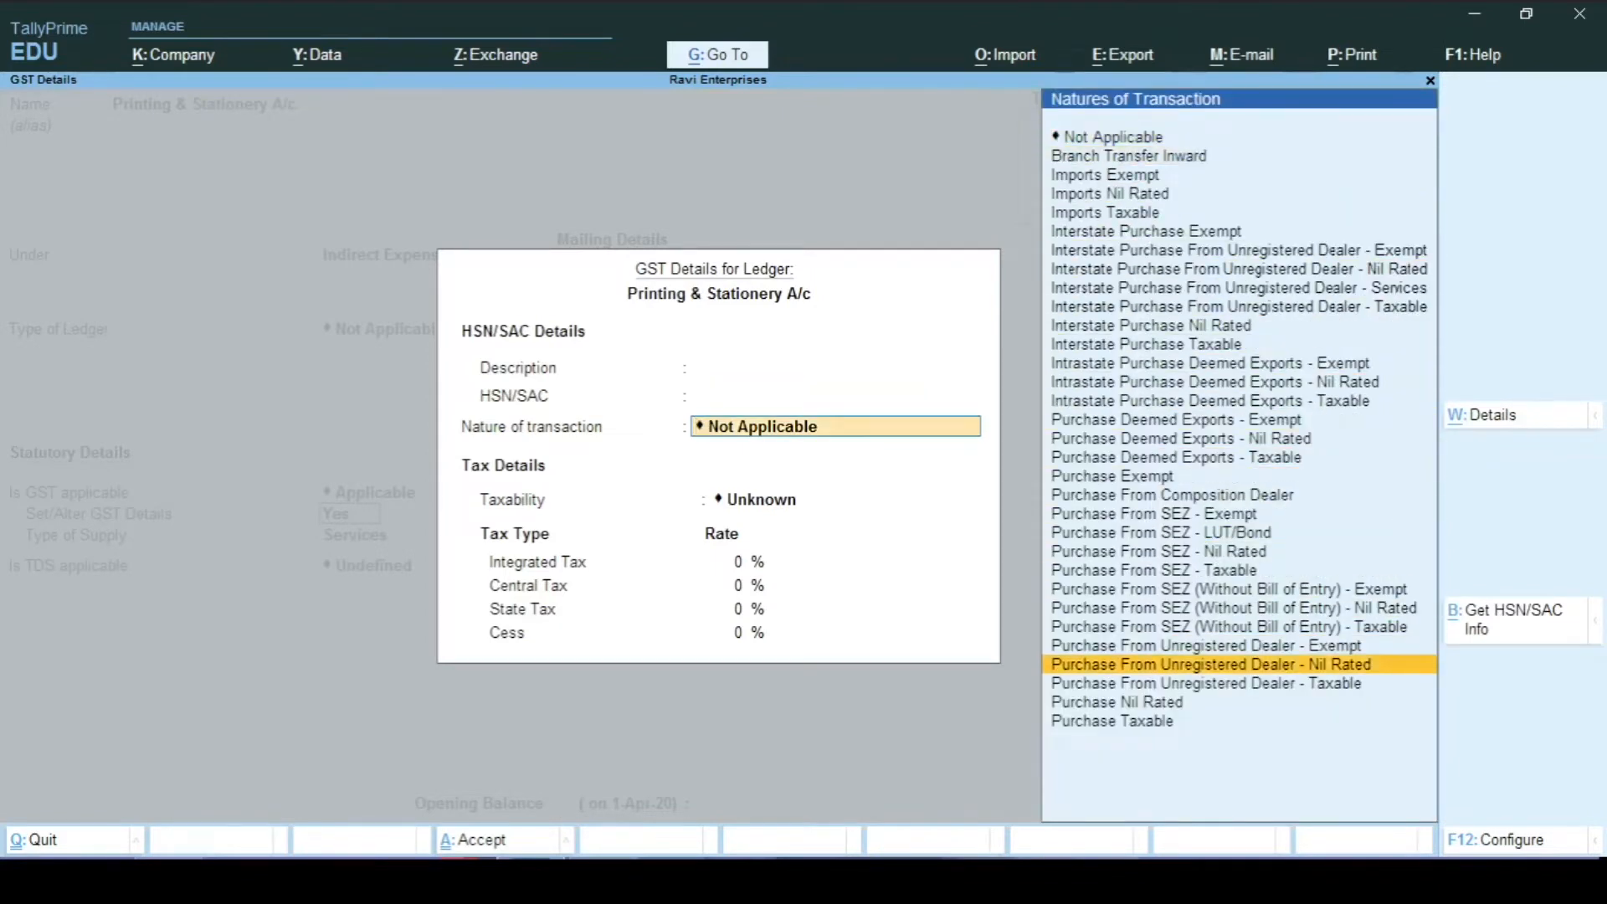
pyautogui.press('Return')
pyautogui.write('18')
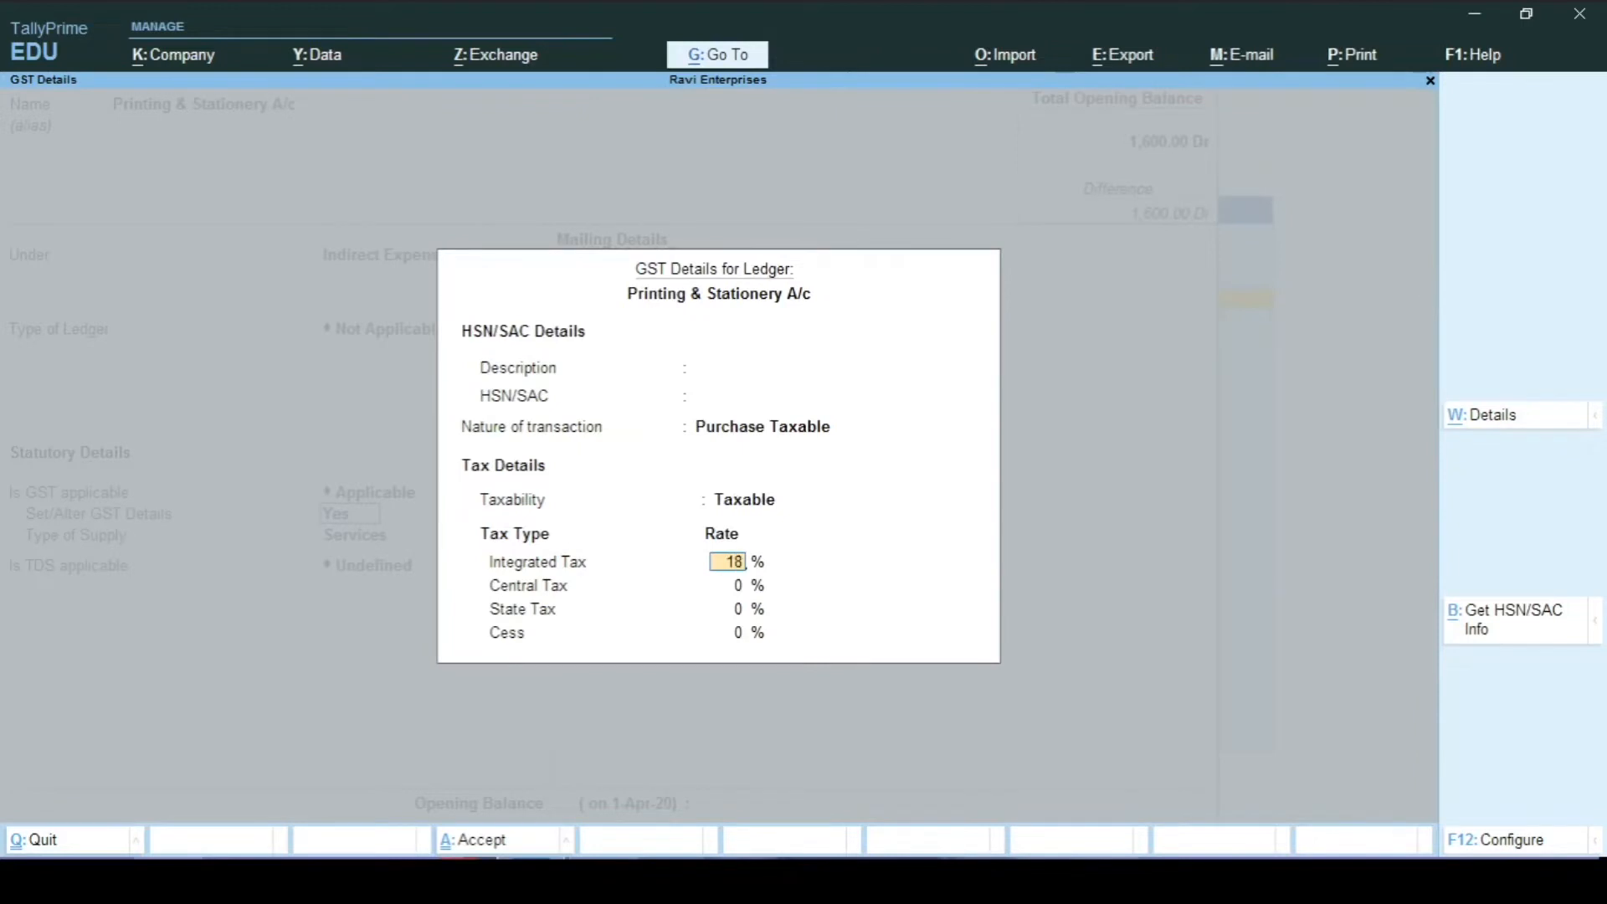
pyautogui.press('Return')
pyautogui.press('Return')
pyautogui.press('Return')
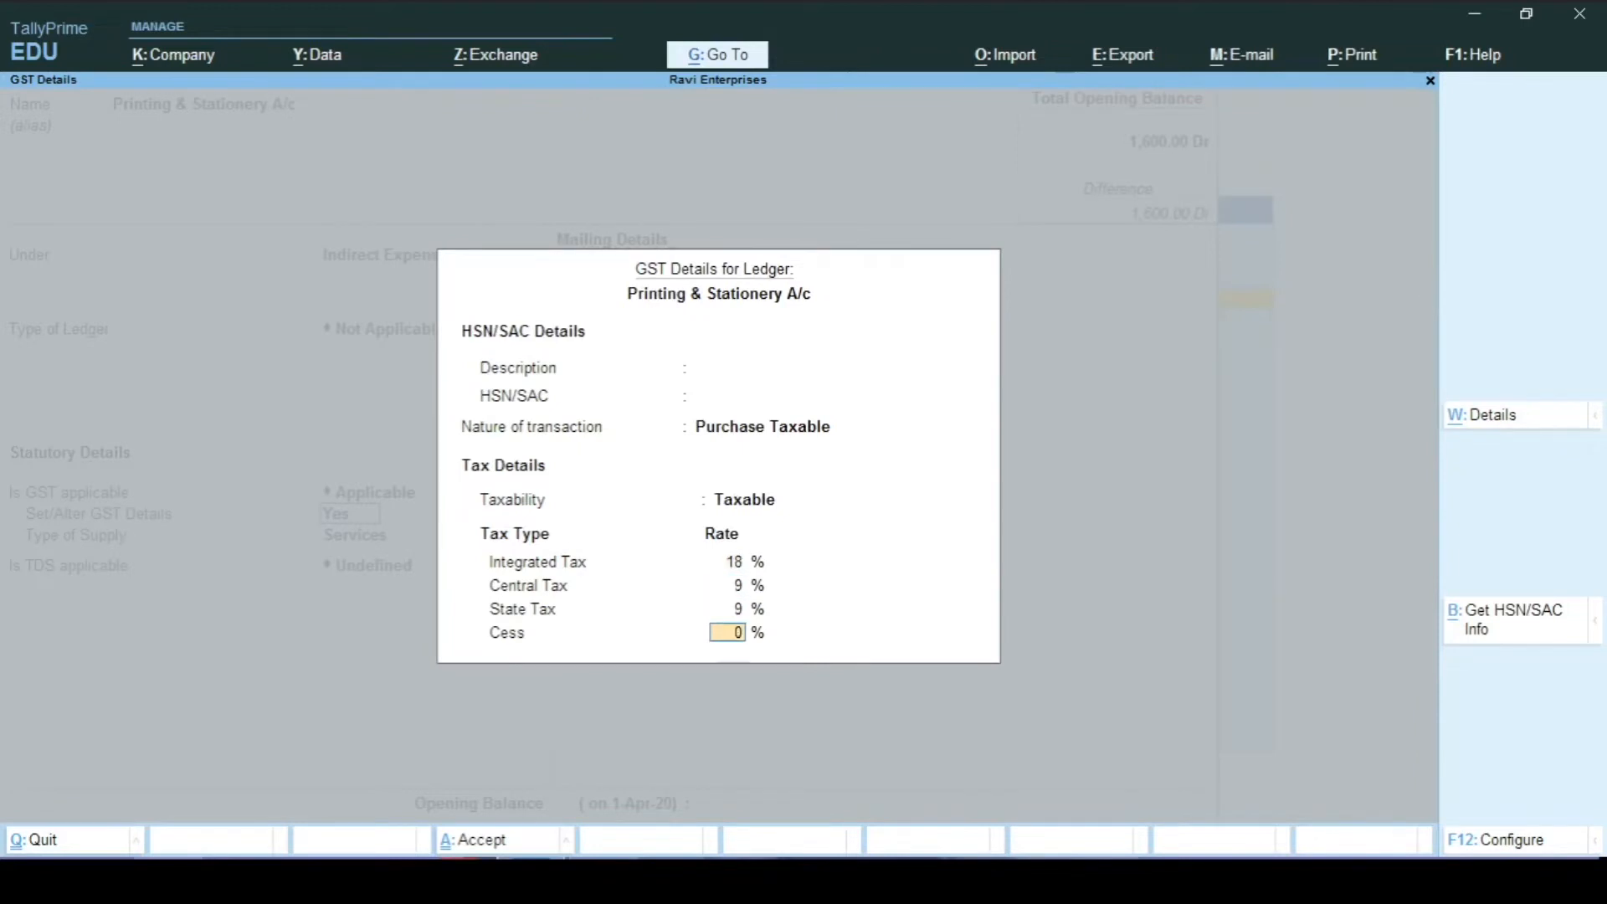
pyautogui.press('Return')
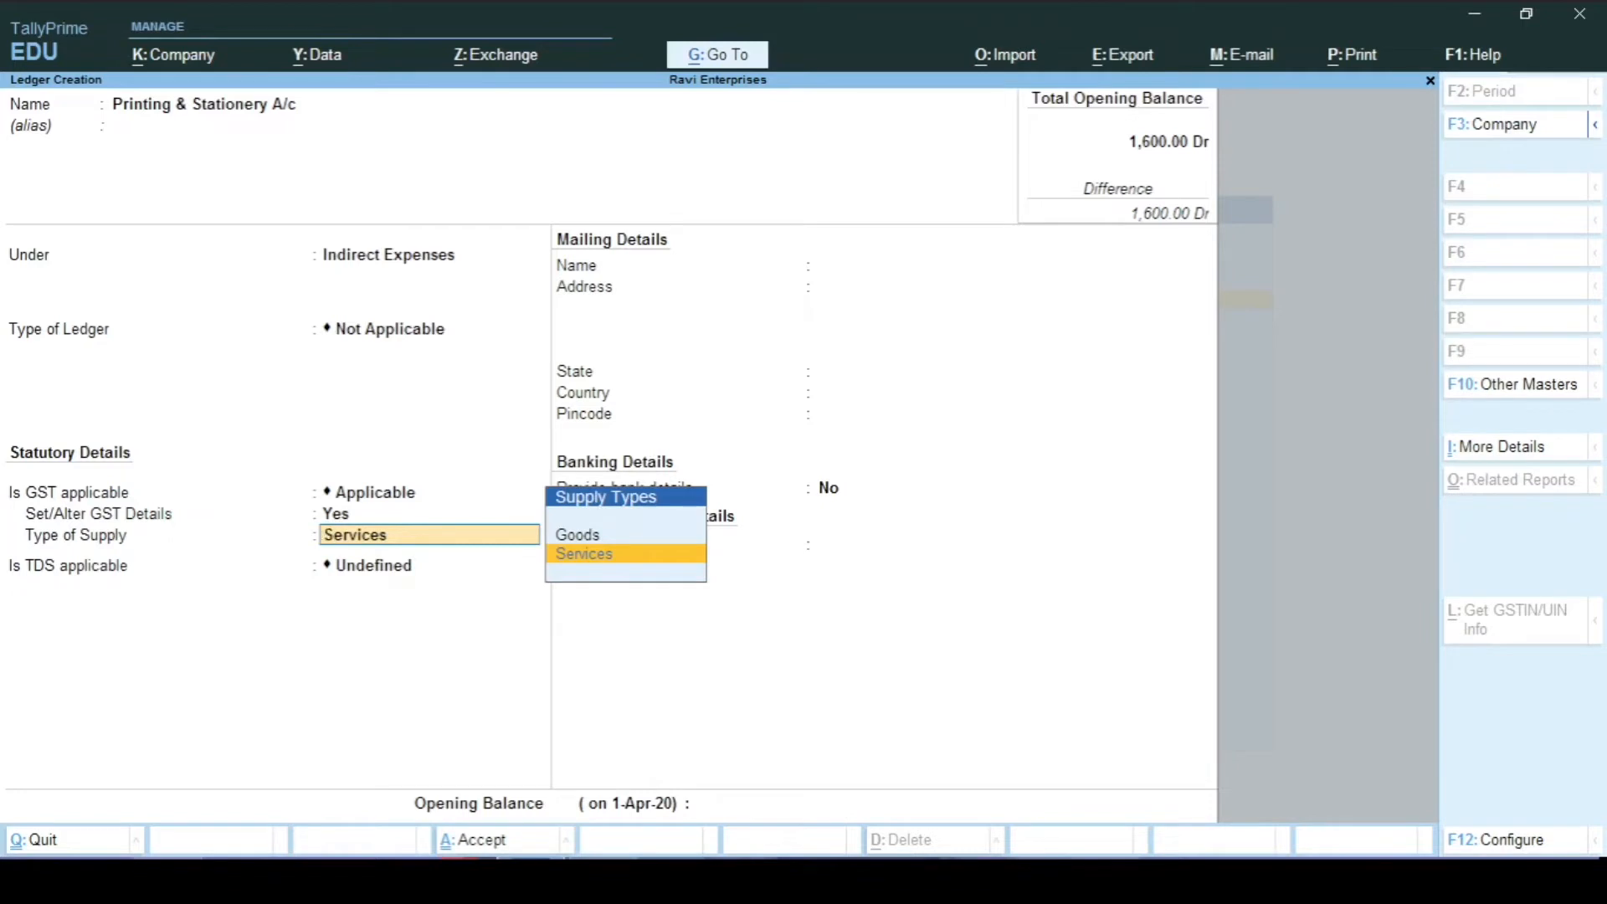
# Step: Choose Goods as the supply type, save the ledger, and return to the Gateway
pyautogui.press('Up')
pyautogui.press('Return')
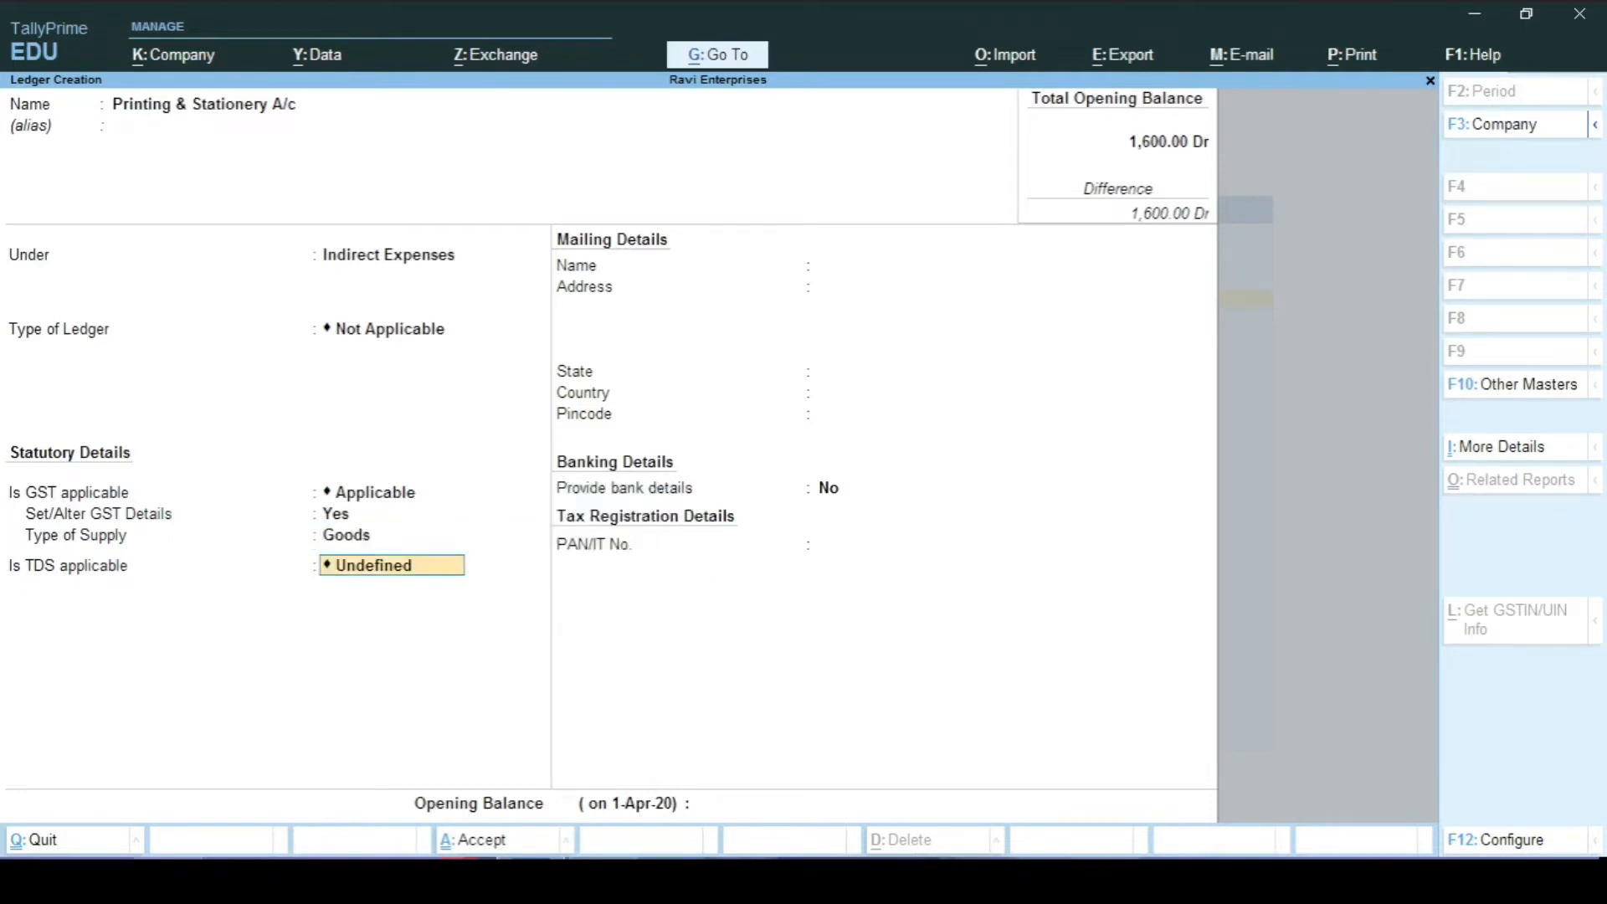
pyautogui.press('Return')
pyautogui.press('Return')
pyautogui.press('Return')
pyautogui.press('Return')
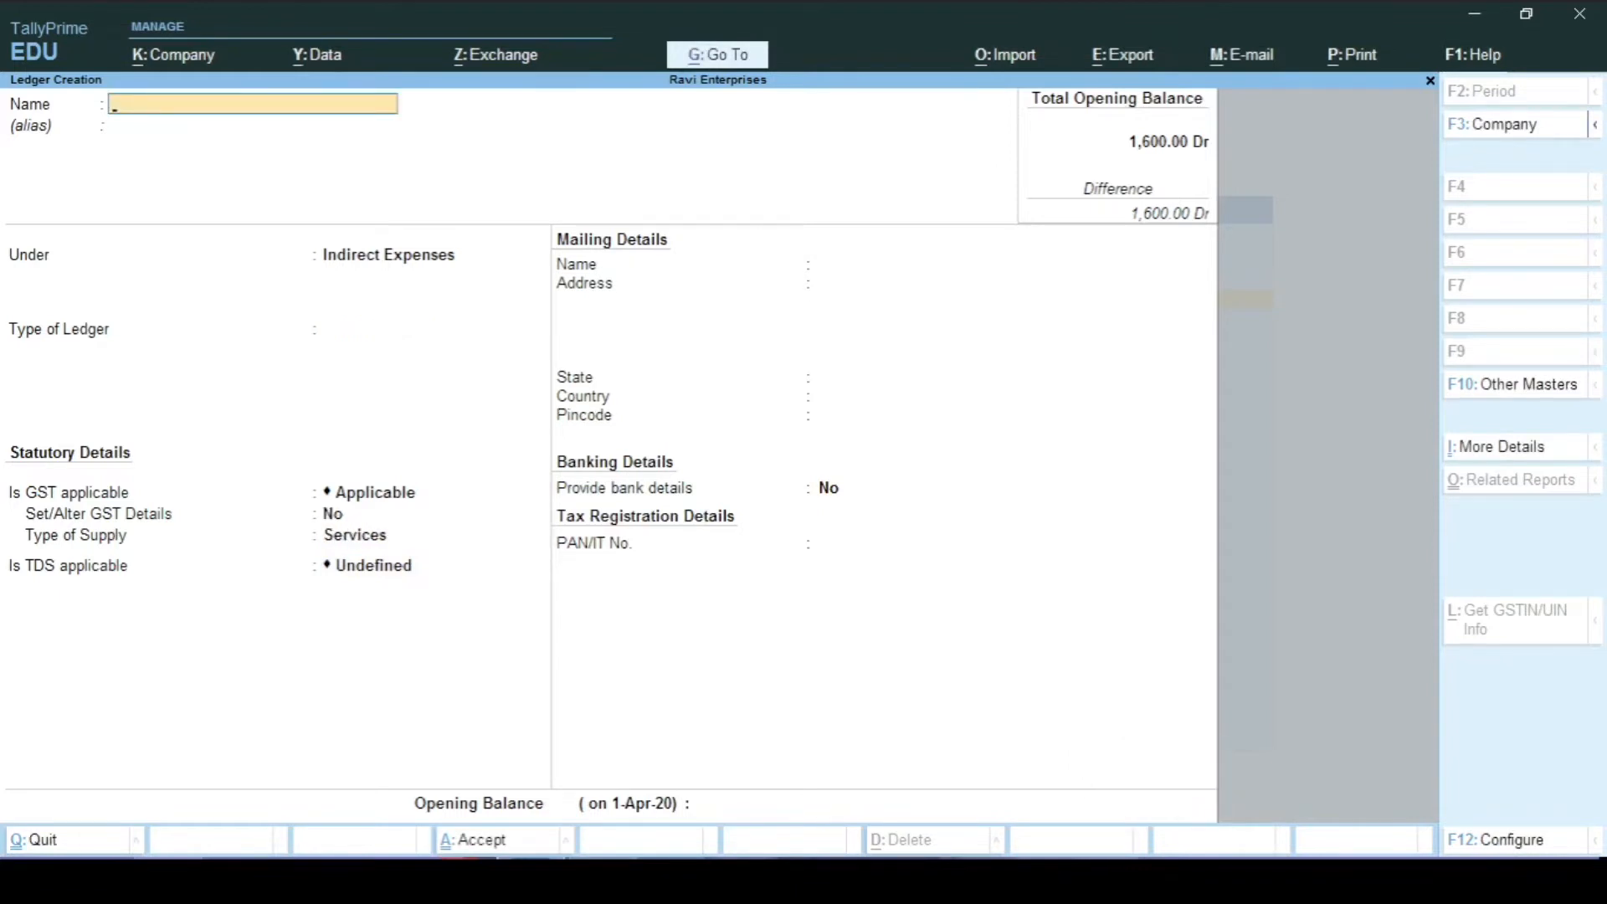
pyautogui.press('Escape')
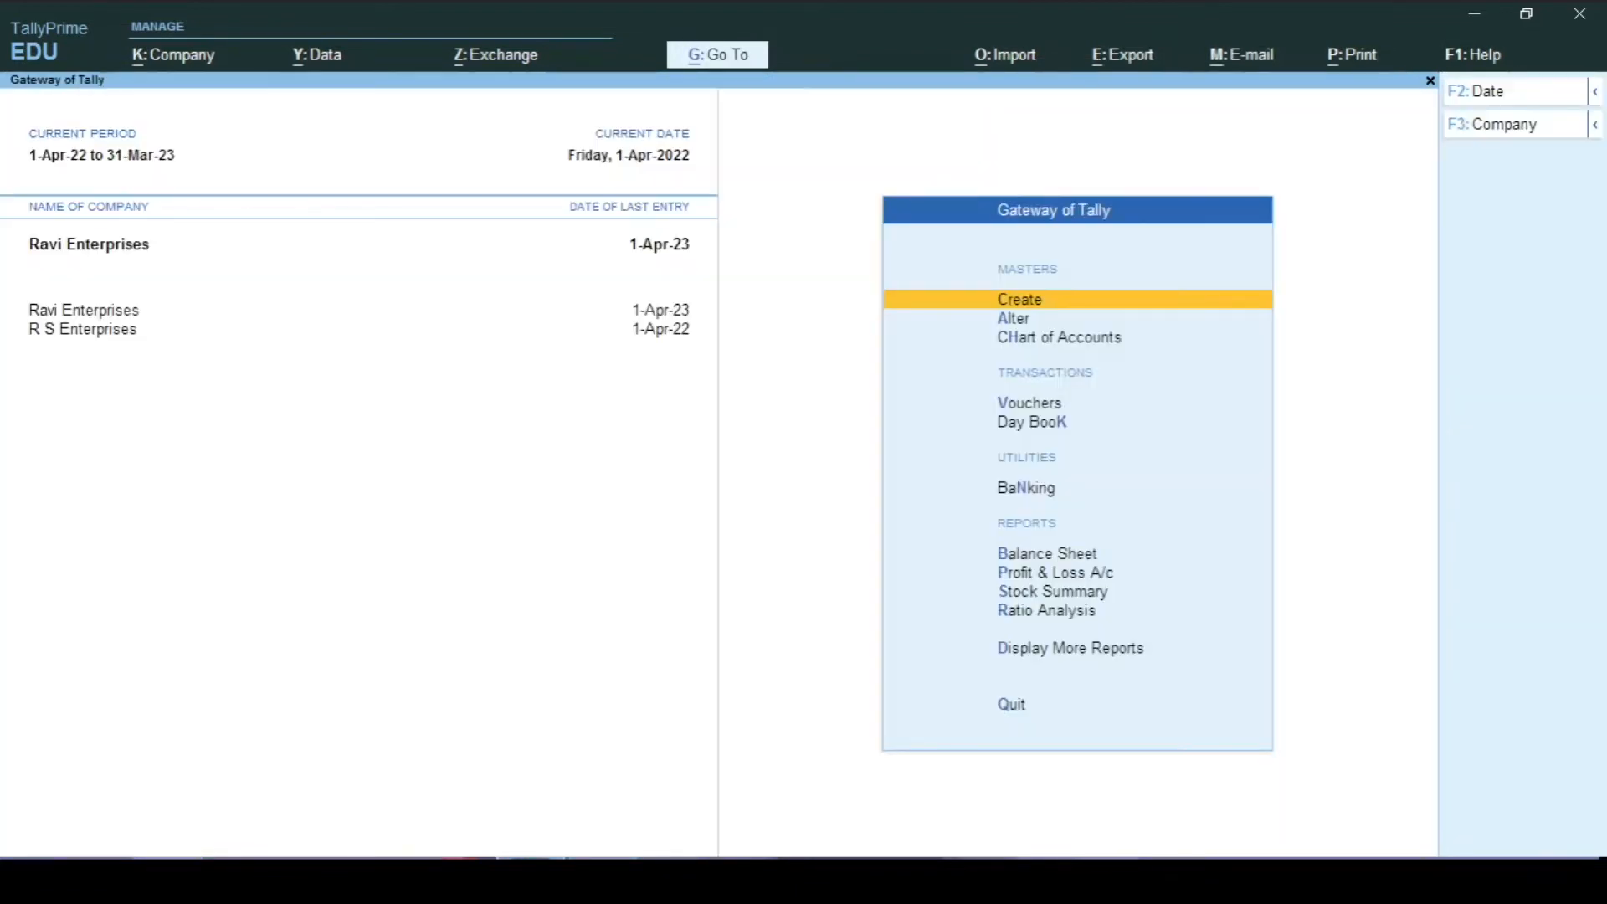
# Step: Open a new purchase voucher in Item Invoice mode
pyautogui.press('Escape')
pyautogui.press('Escape')
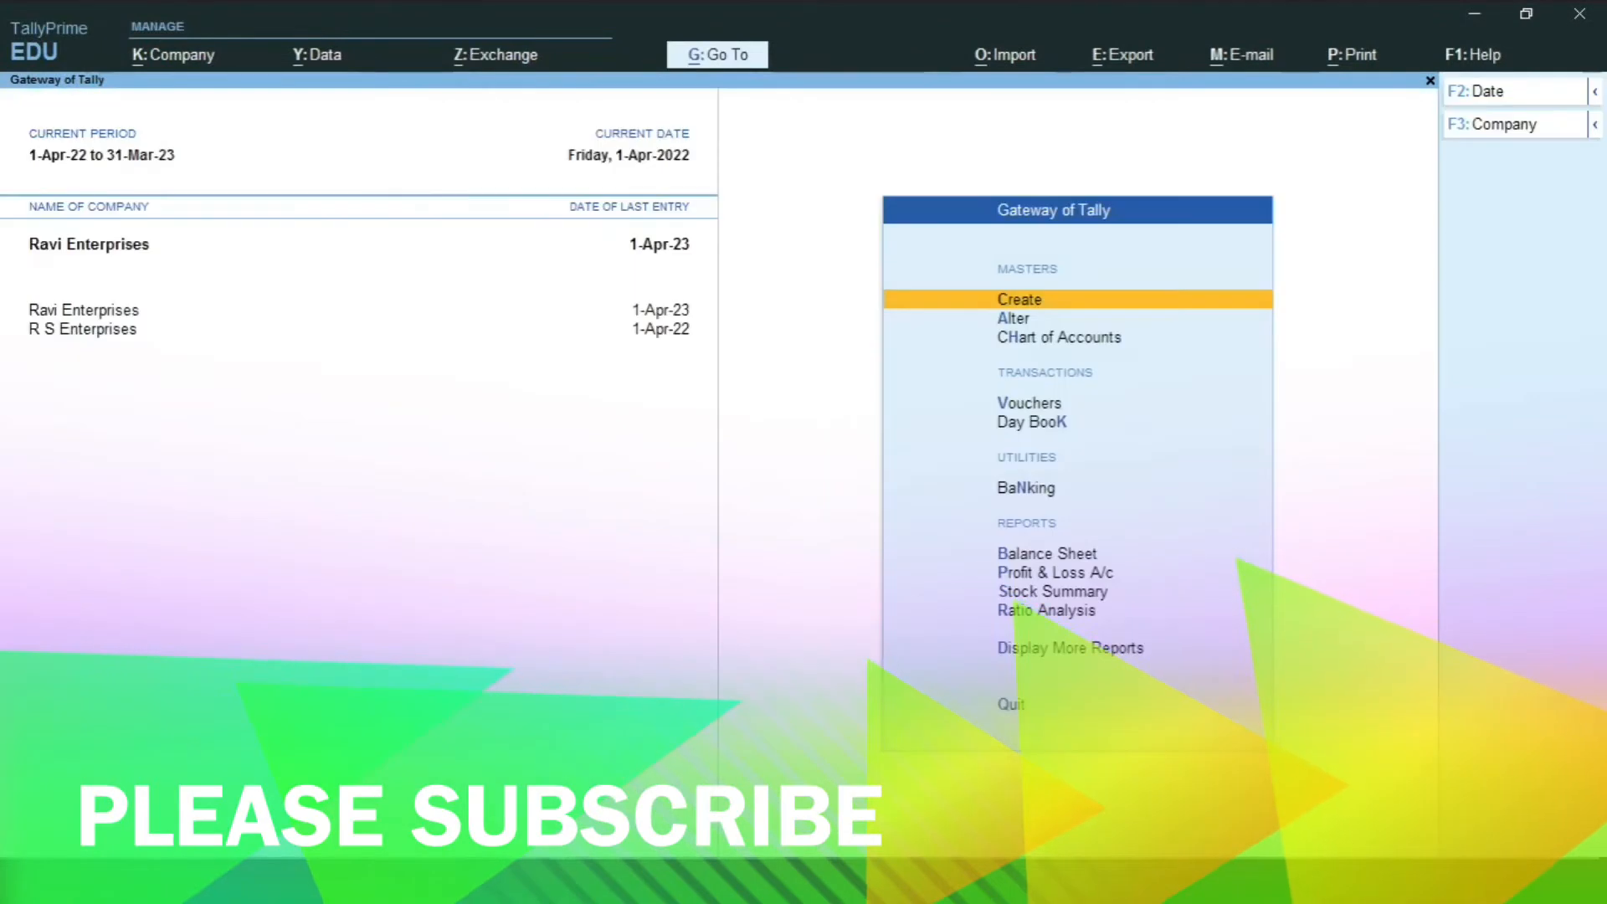
pyautogui.press('v')
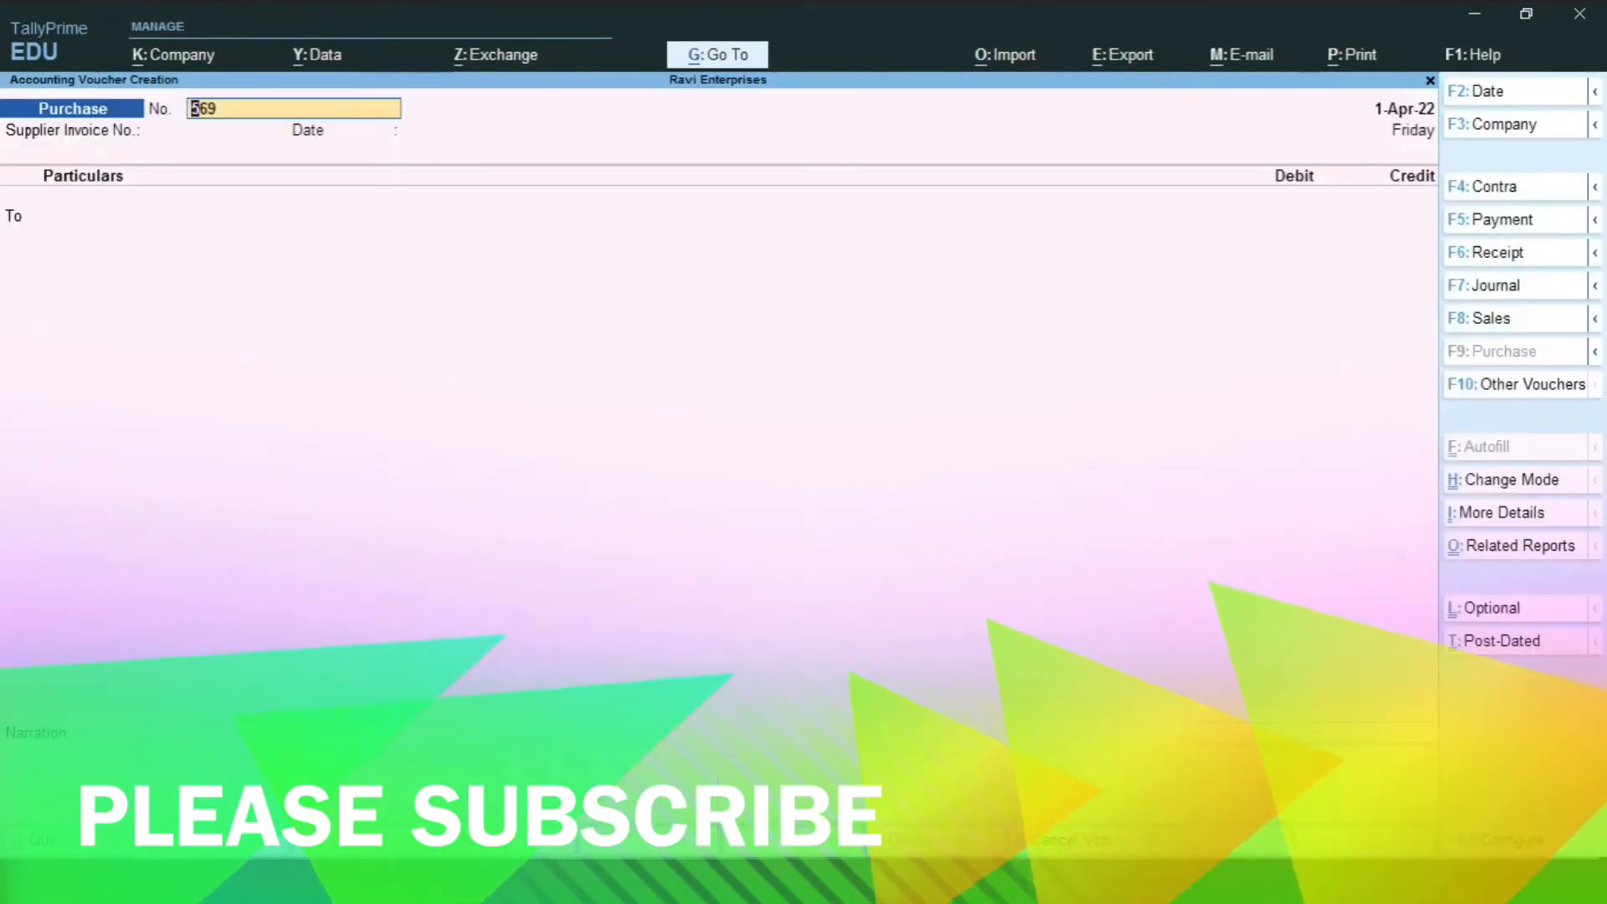
pyautogui.click(1491, 492)
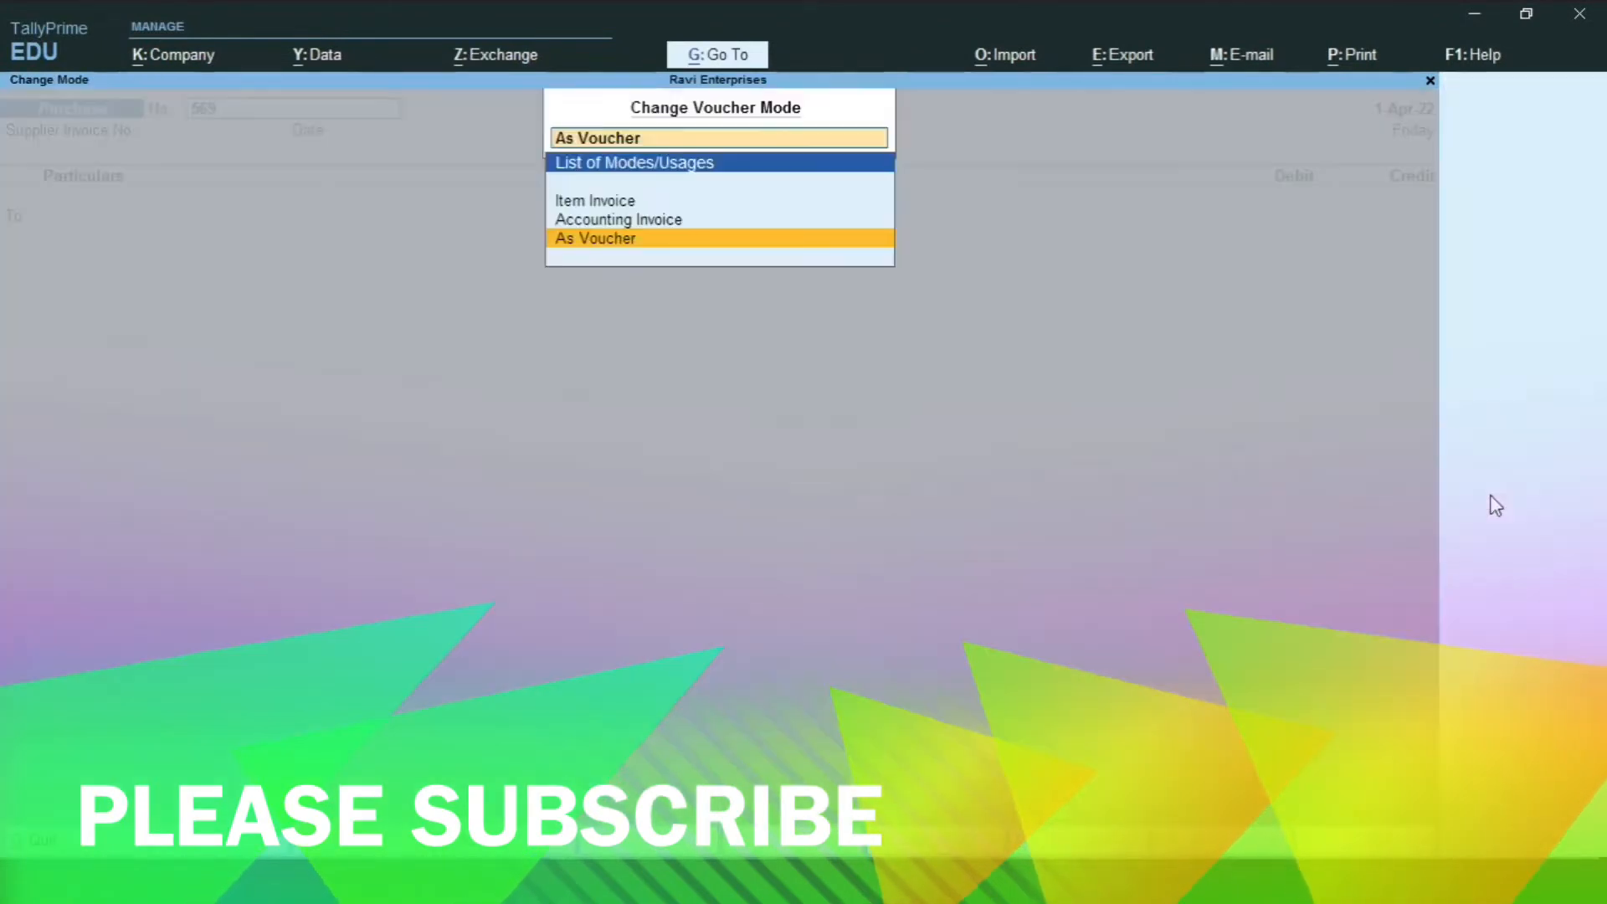
pyautogui.press('Up')
pyautogui.press('Up')
pyautogui.press('Return')
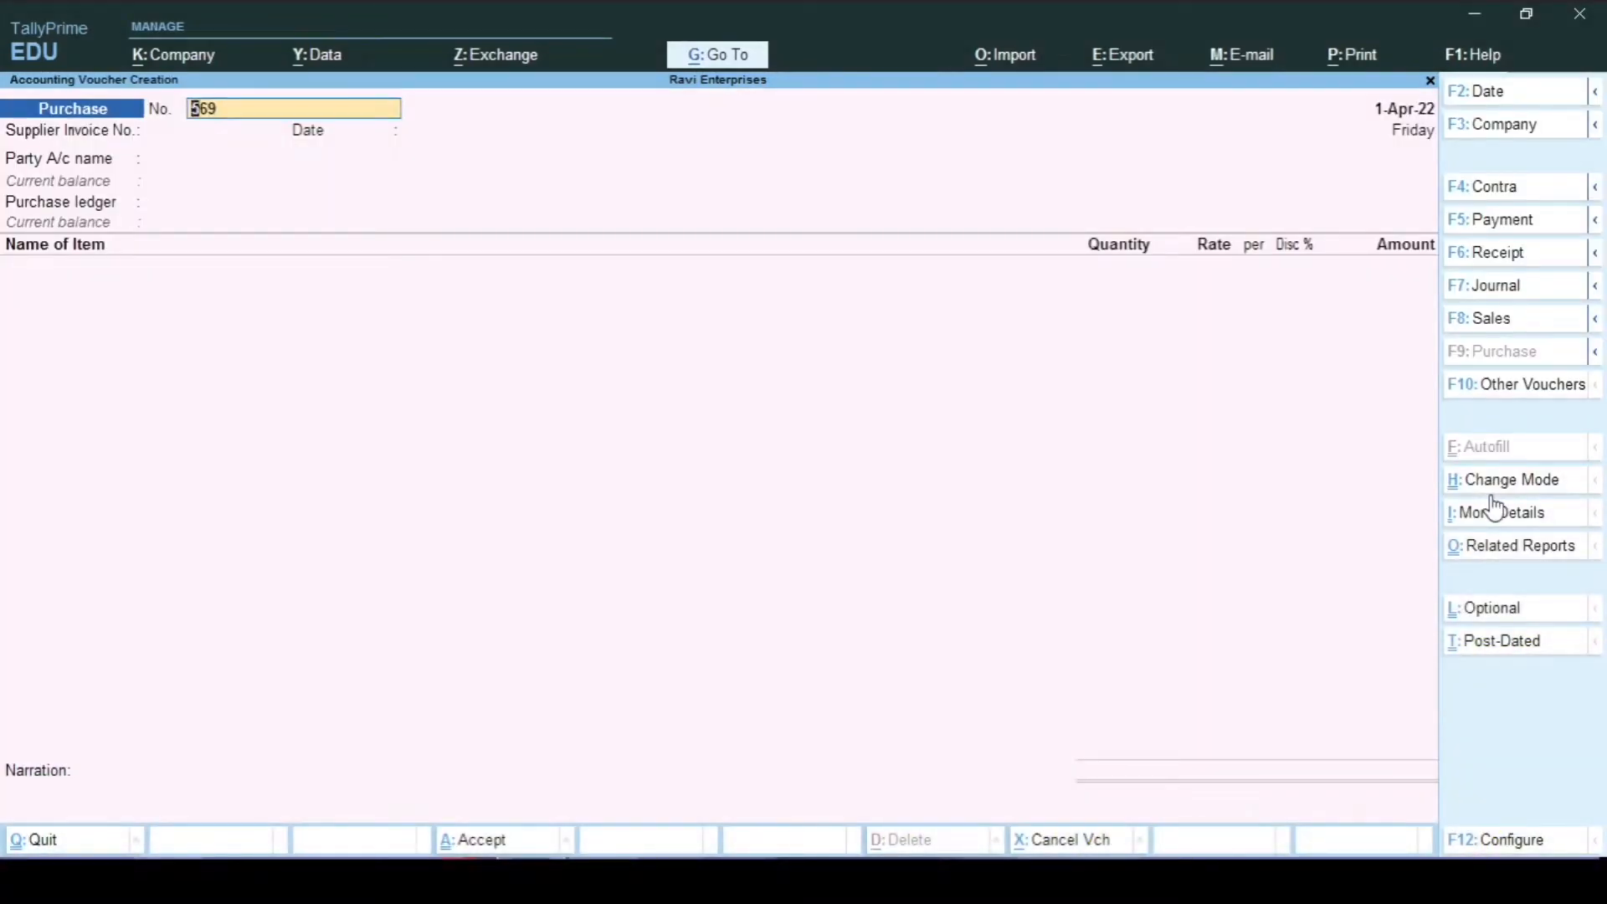
# Step: Enter supplier invoice 569 dated 1-Apr-22 with Ramesh Stationery as the party
pyautogui.press('Return')
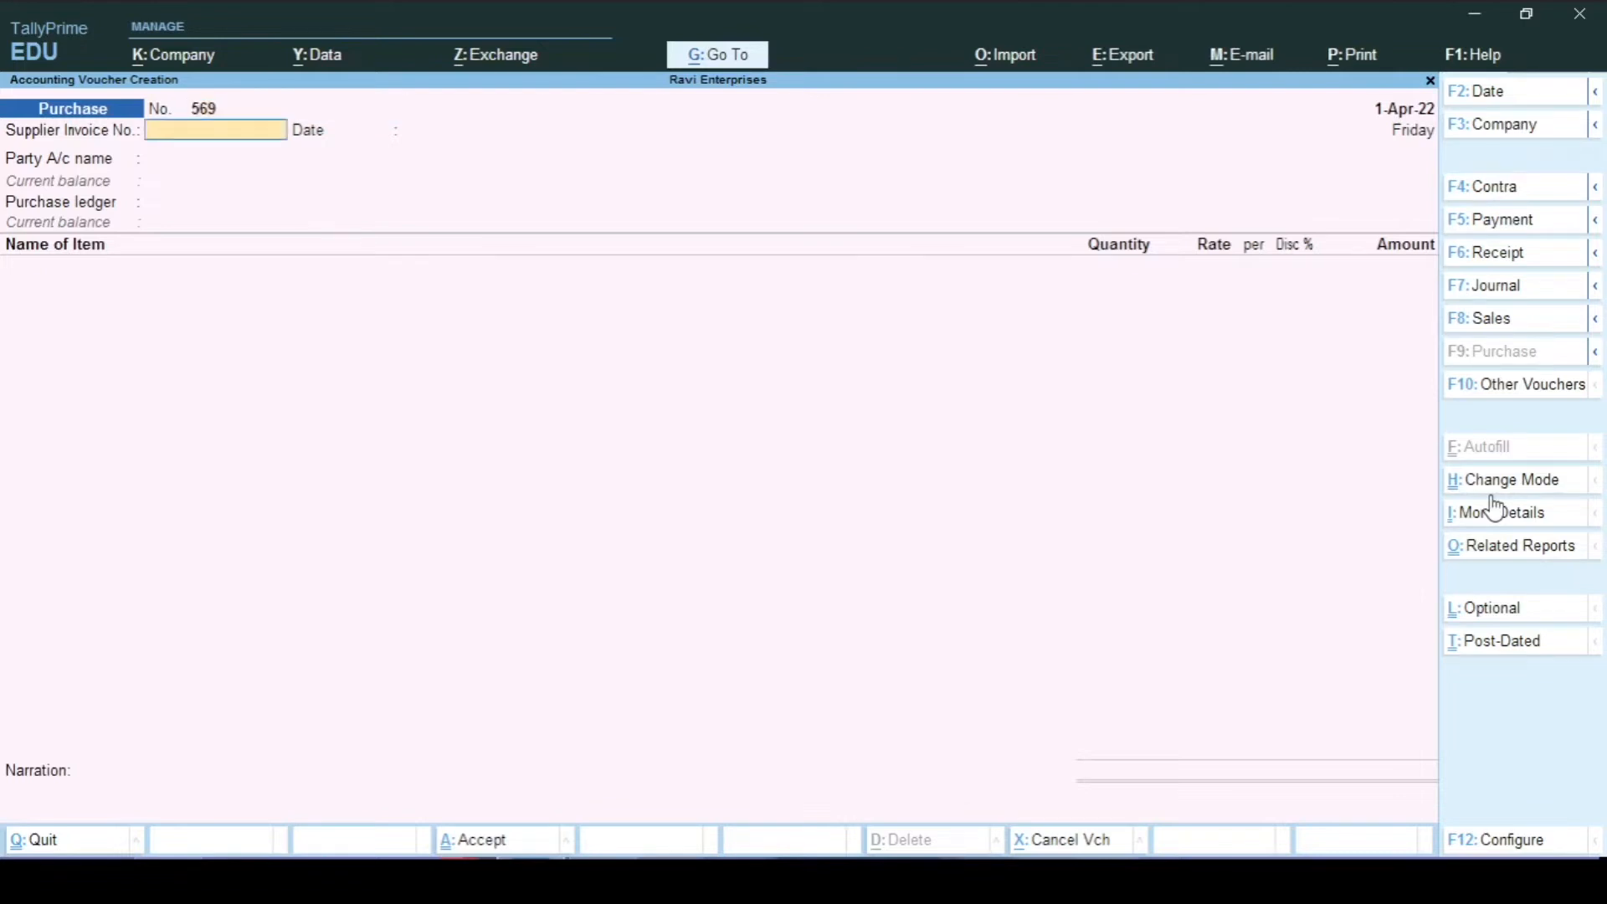
pyautogui.write('569')
pyautogui.press('Return')
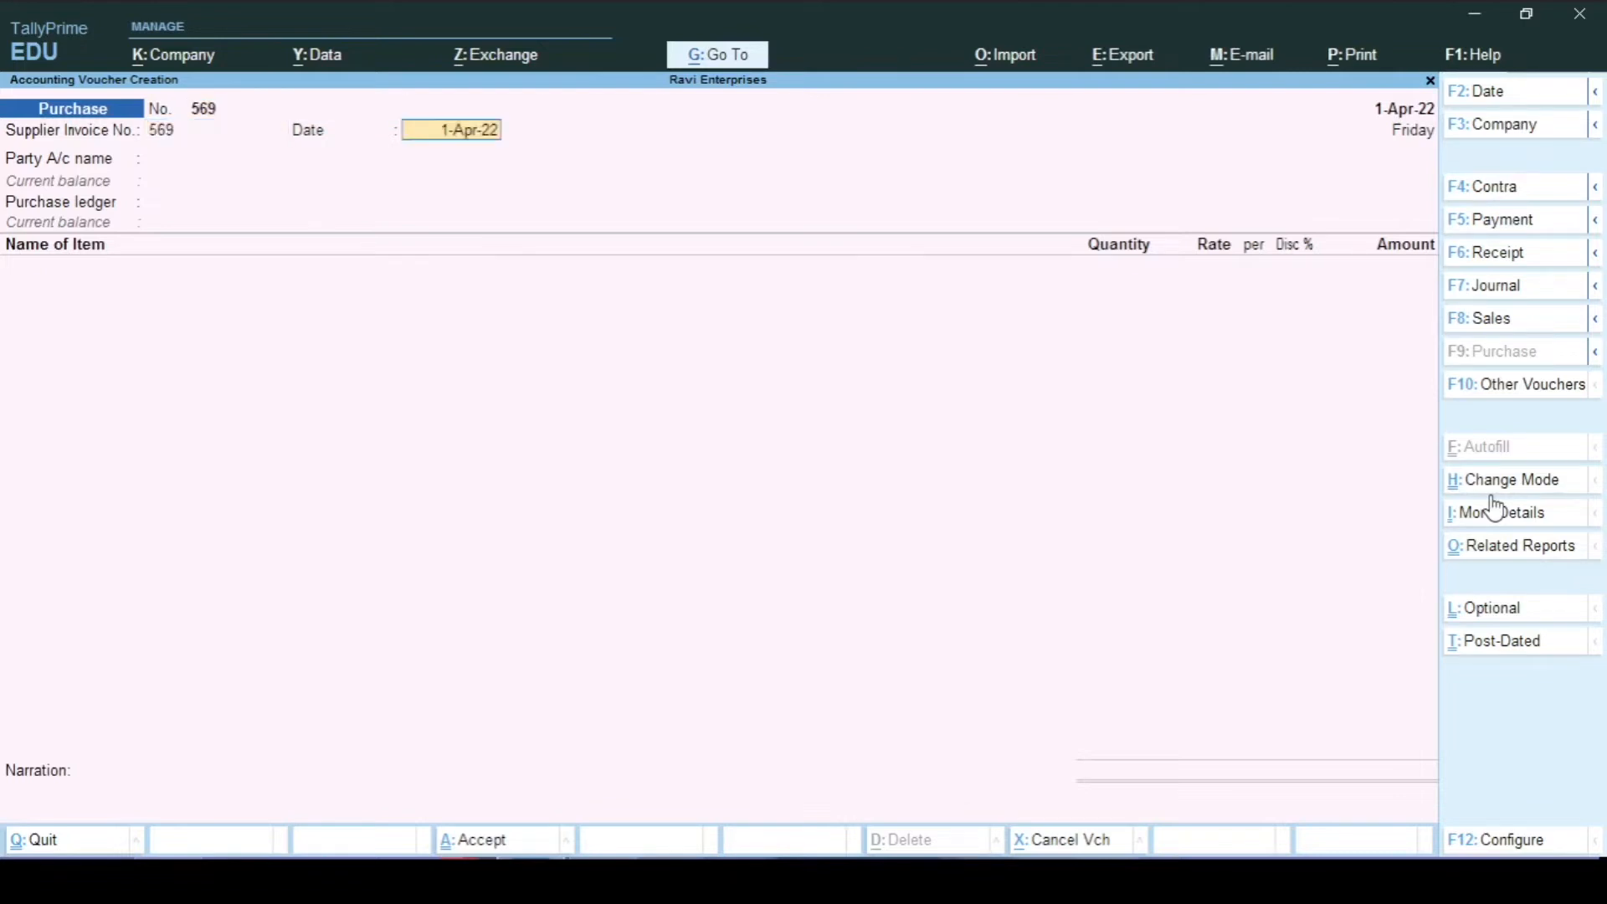
pyautogui.press('Return')
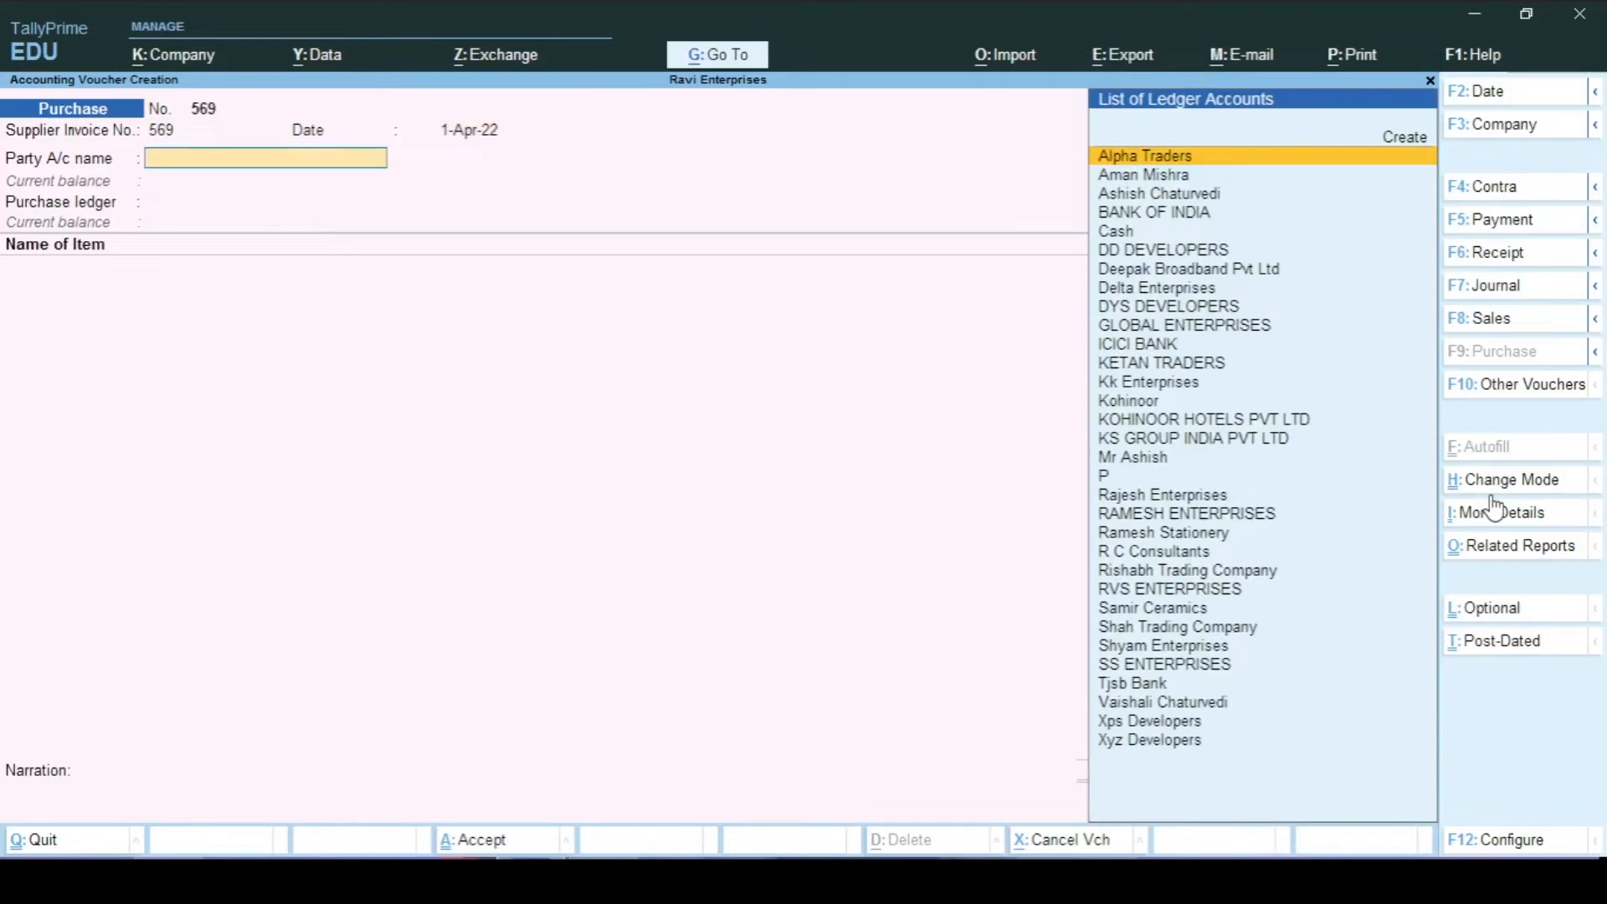
pyautogui.write('St')
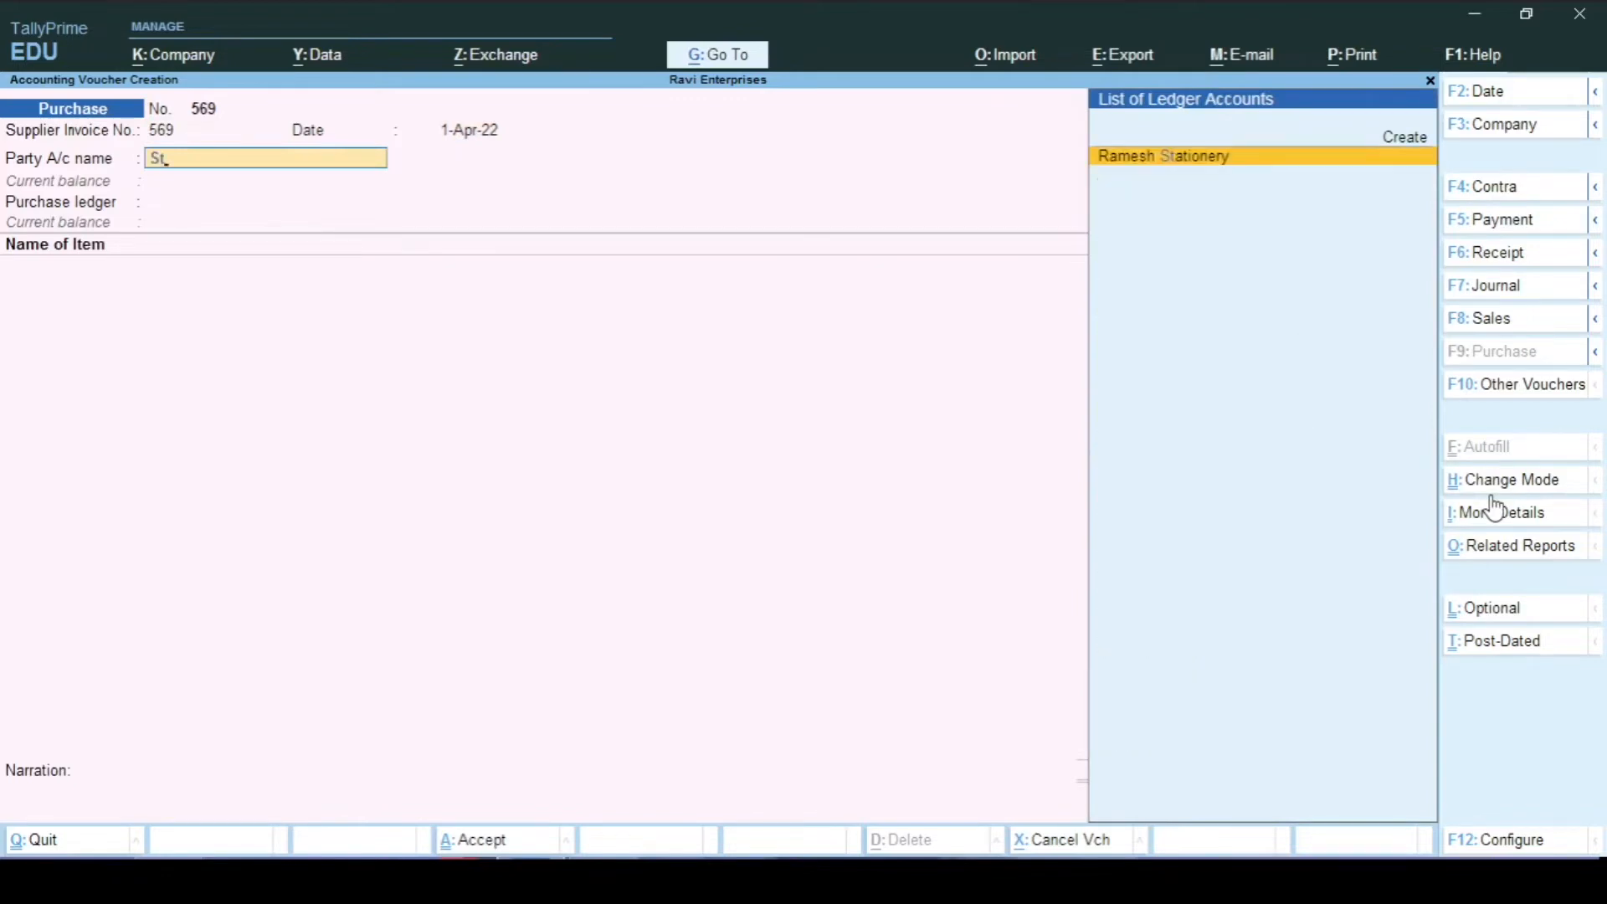
pyautogui.press('Return')
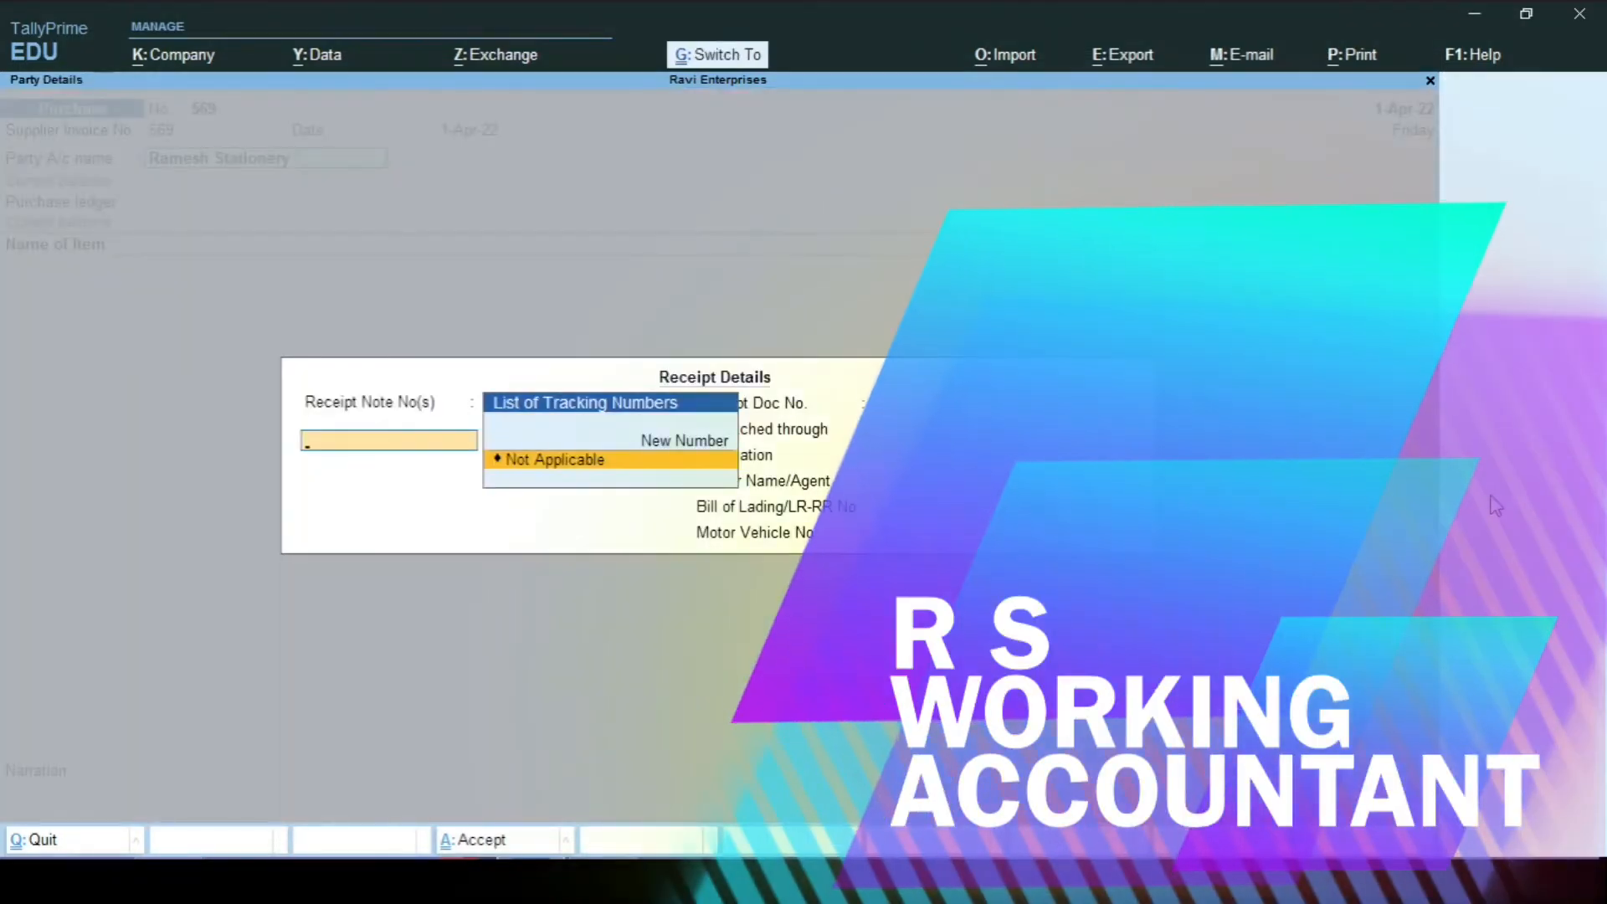
pyautogui.hotkey('ctrl', 'a')
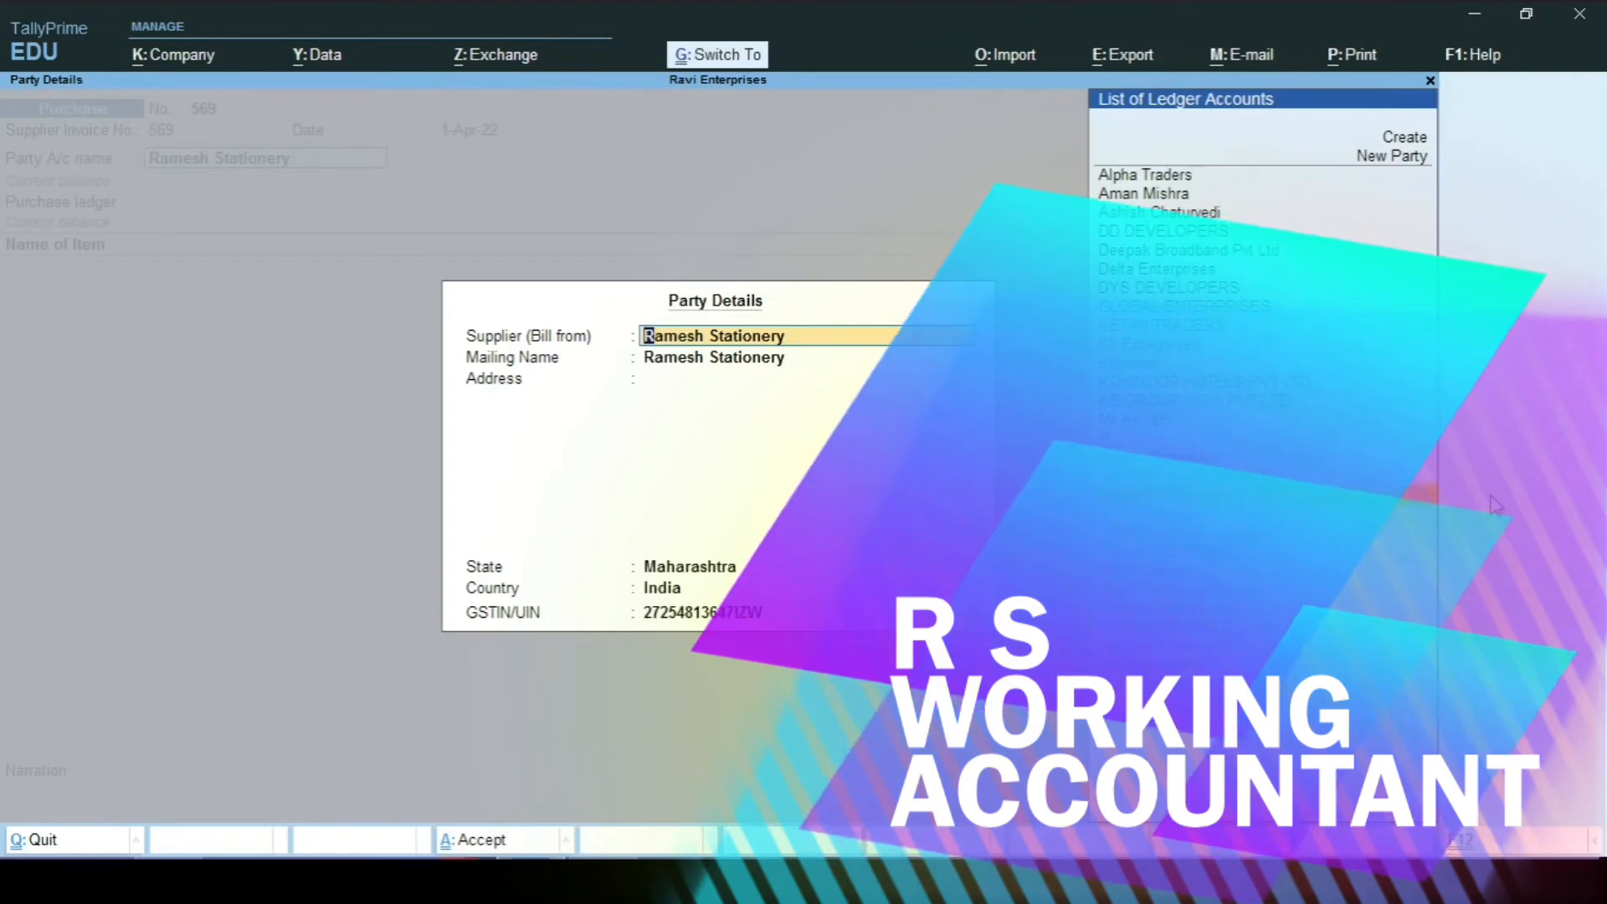
pyautogui.hotkey('ctrl', 'a')
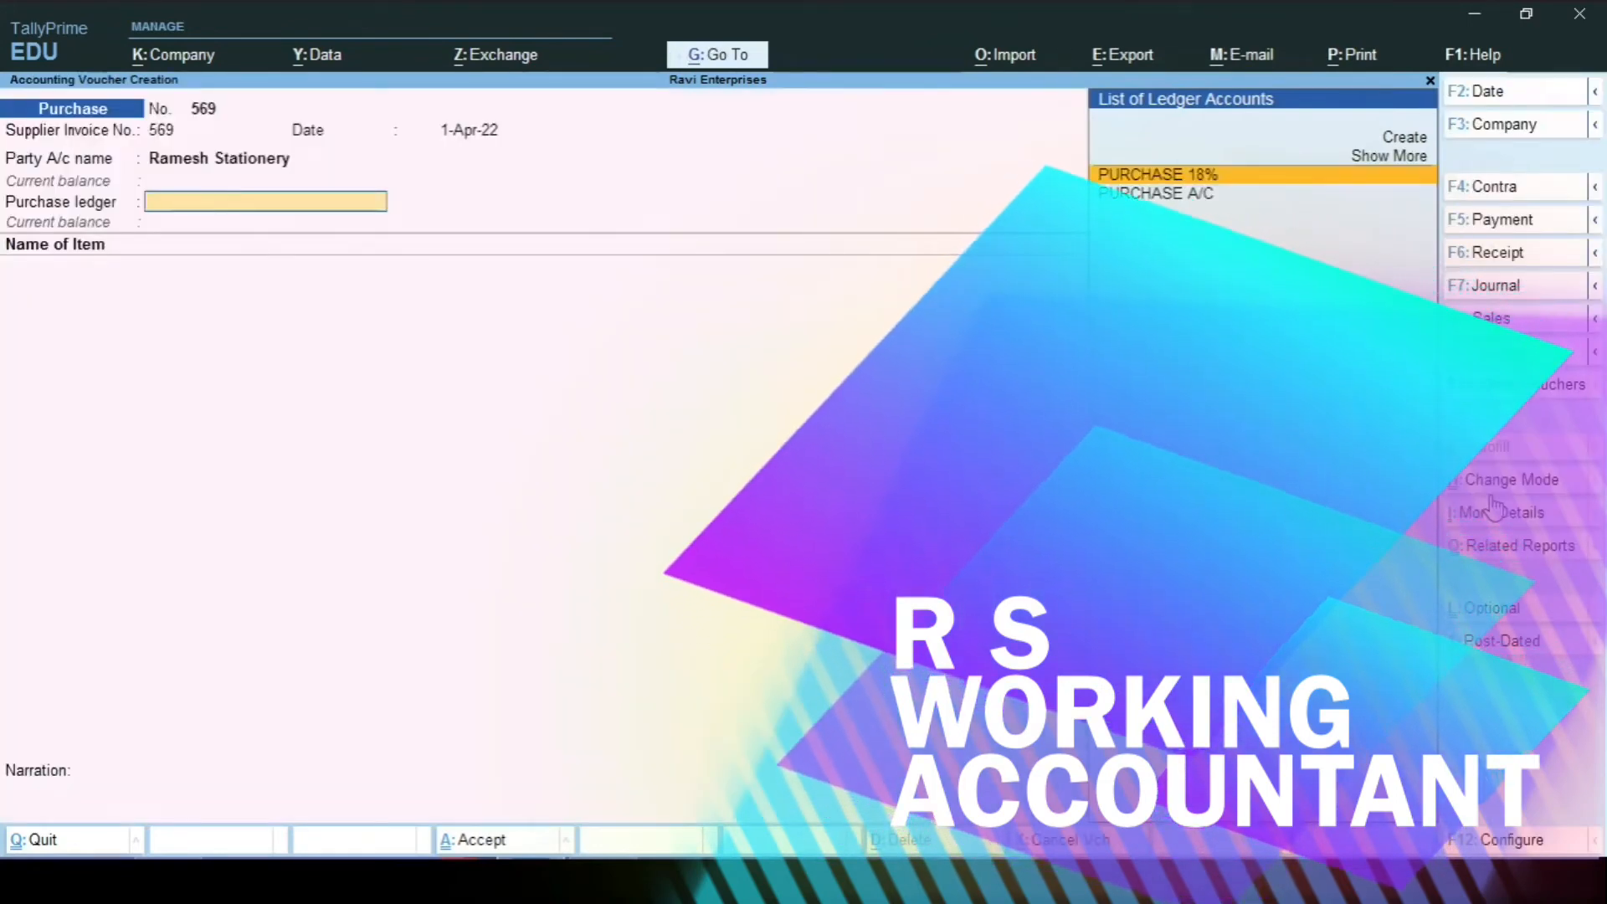
# Step: Select PURCHASE 18% as the purchase ledger, reviewing its settings
pyautogui.press('Return')
pyautogui.press('BackSpace')
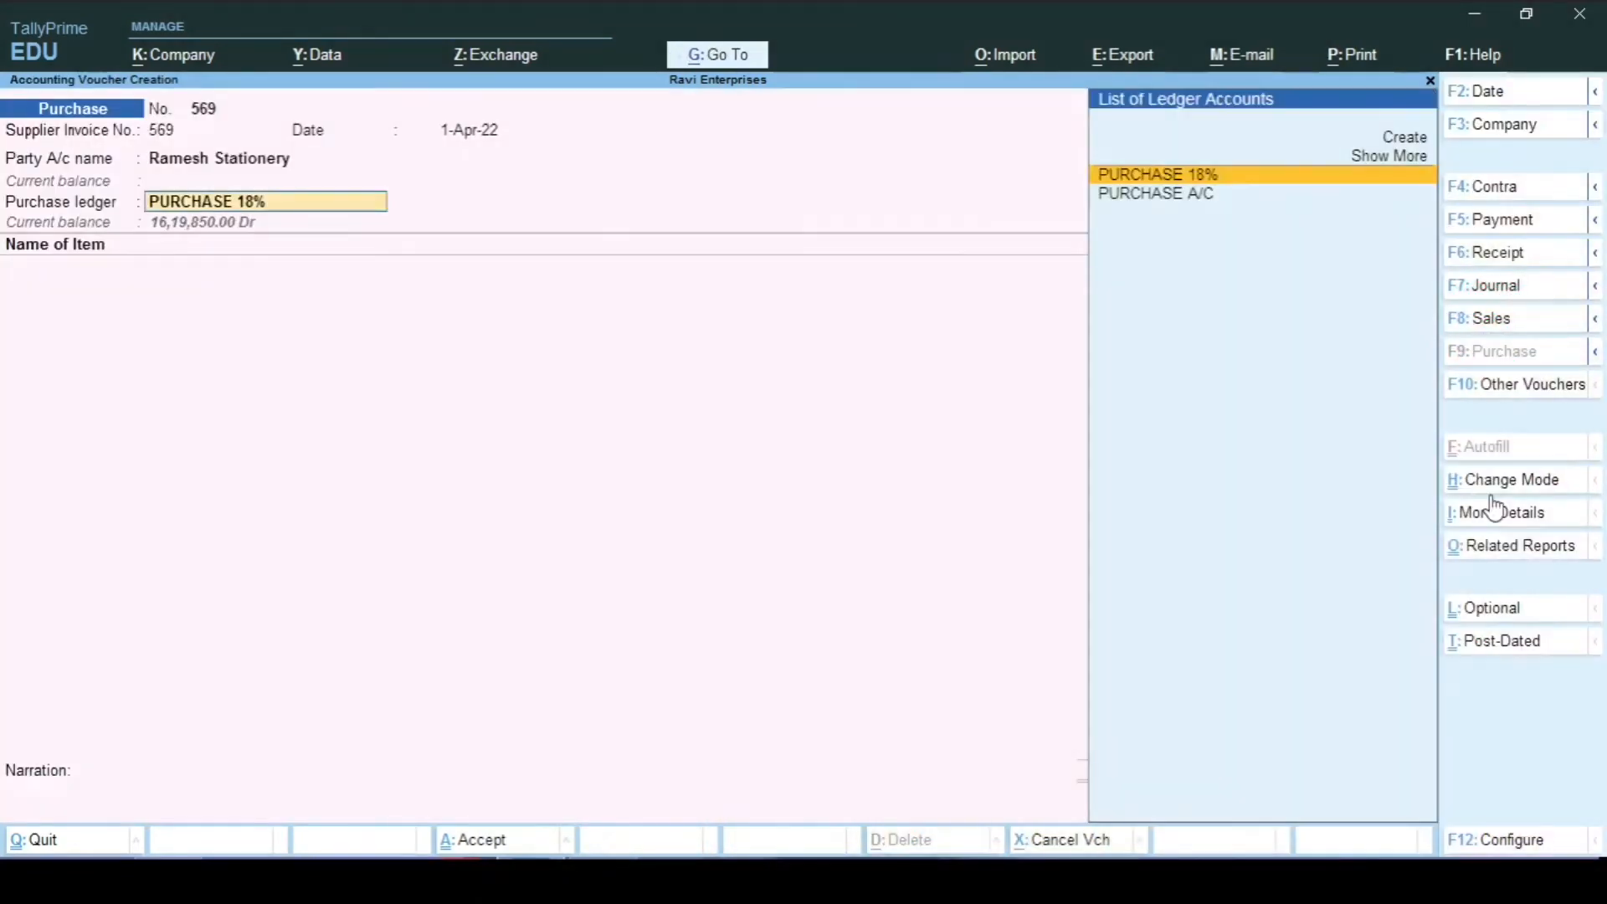
pyautogui.hotkey('ctrl', 'Return')
pyautogui.press('Return')
pyautogui.press('Return')
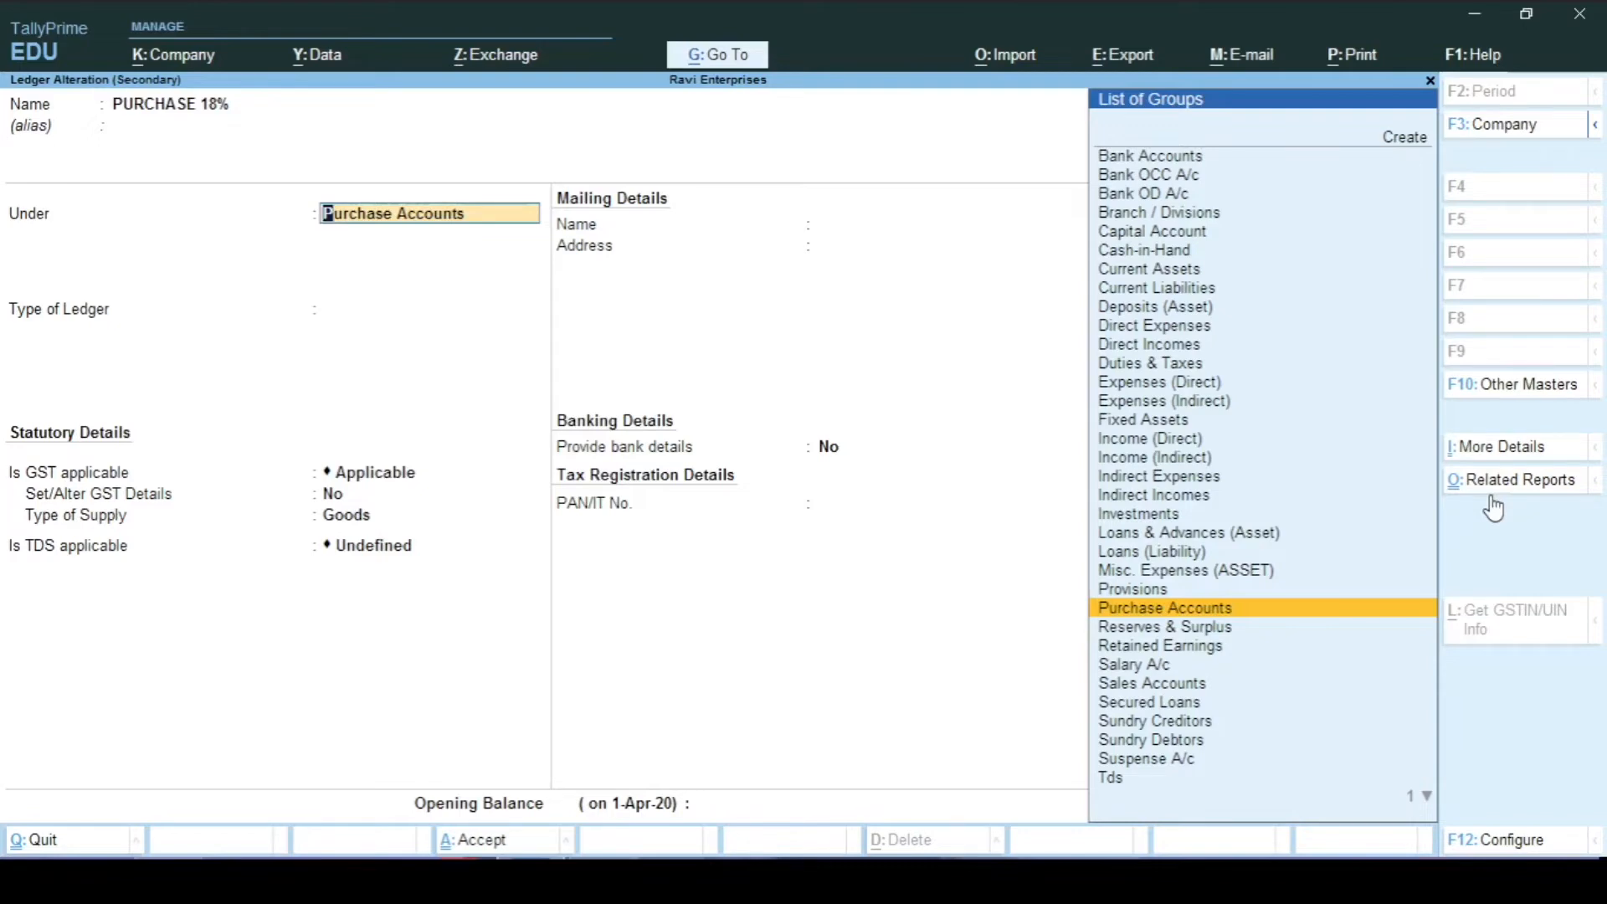
pyautogui.hotkey('ctrl', 'a')
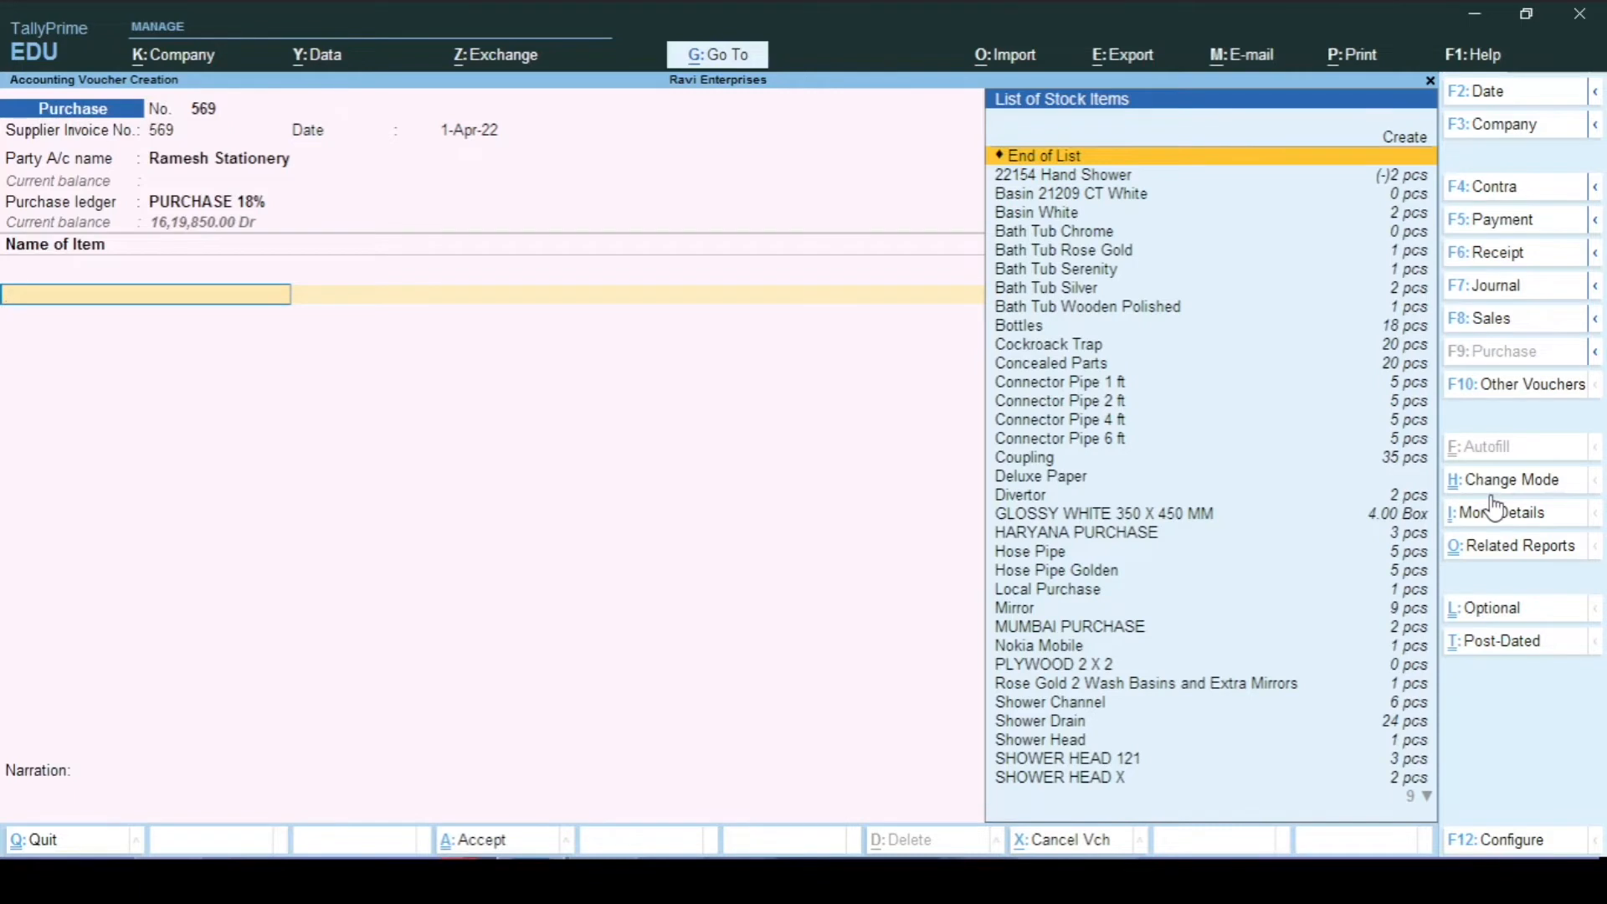
# Step: Add a Printing & Stationery A/c ledger line with amount 1,500.00
pyautogui.press('Return')
pyautogui.write('Pri')
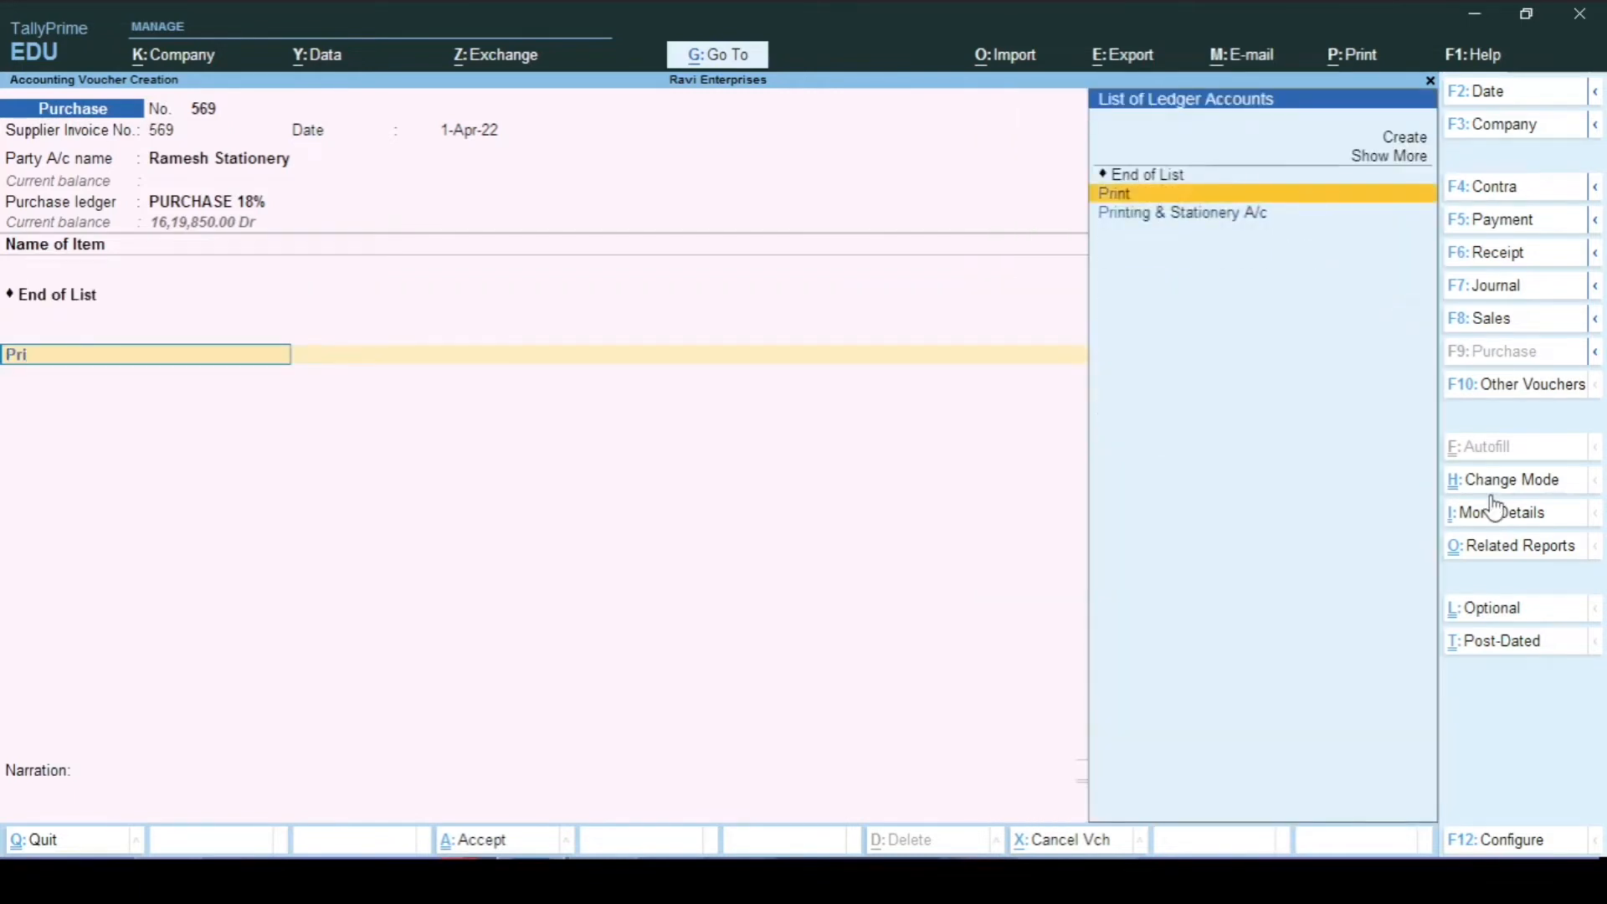
pyautogui.press('Down')
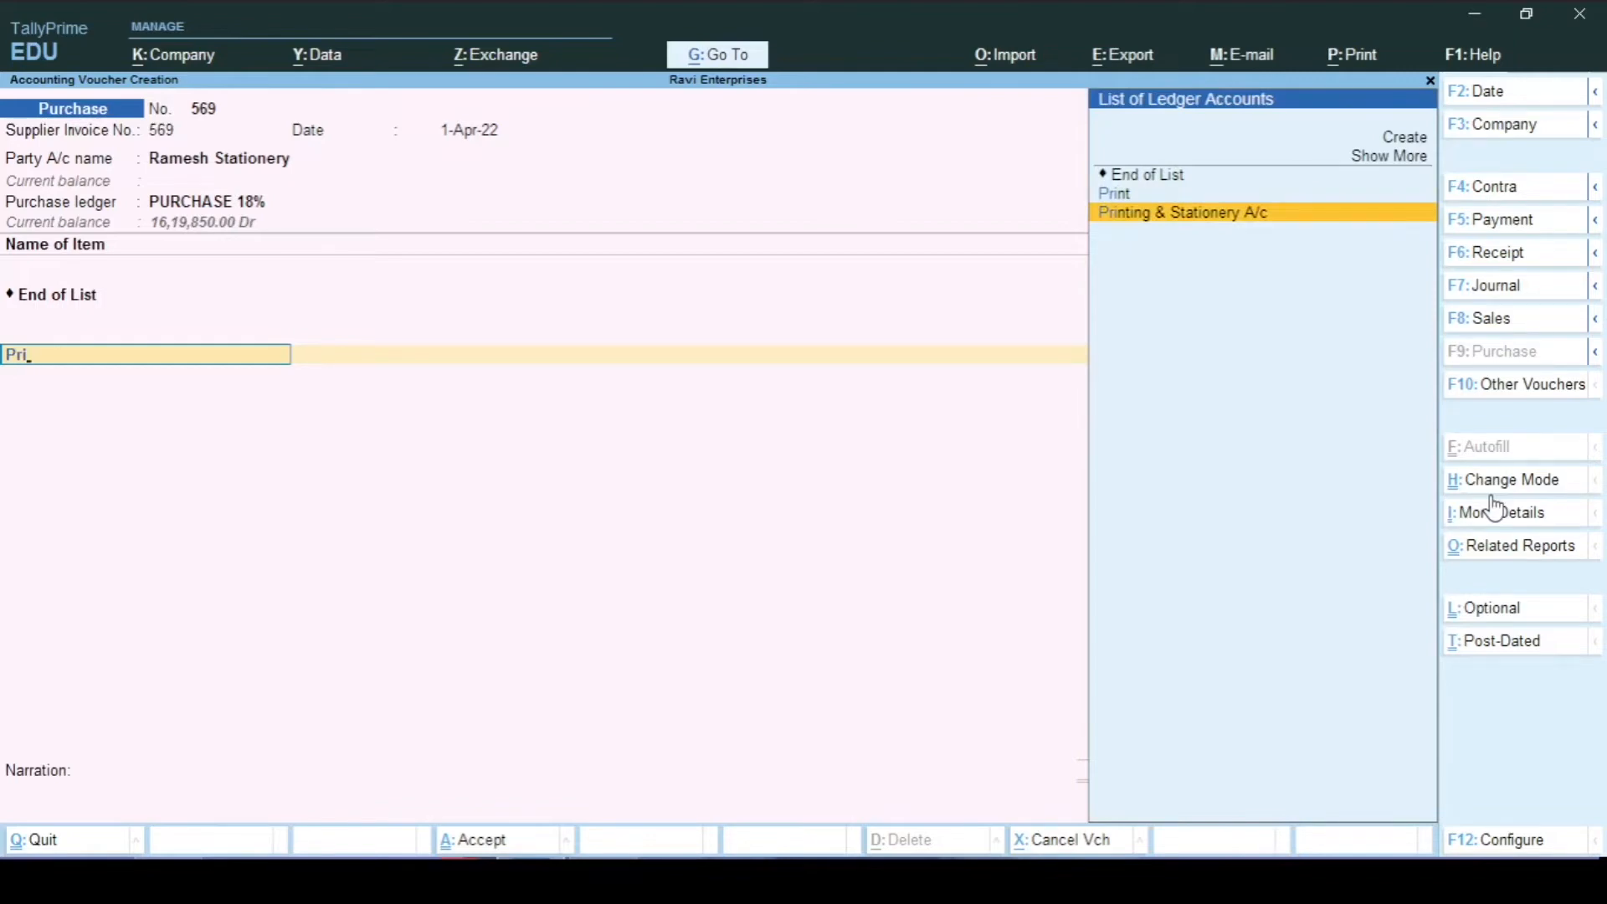
pyautogui.press('Return')
pyautogui.press('BackSpace')
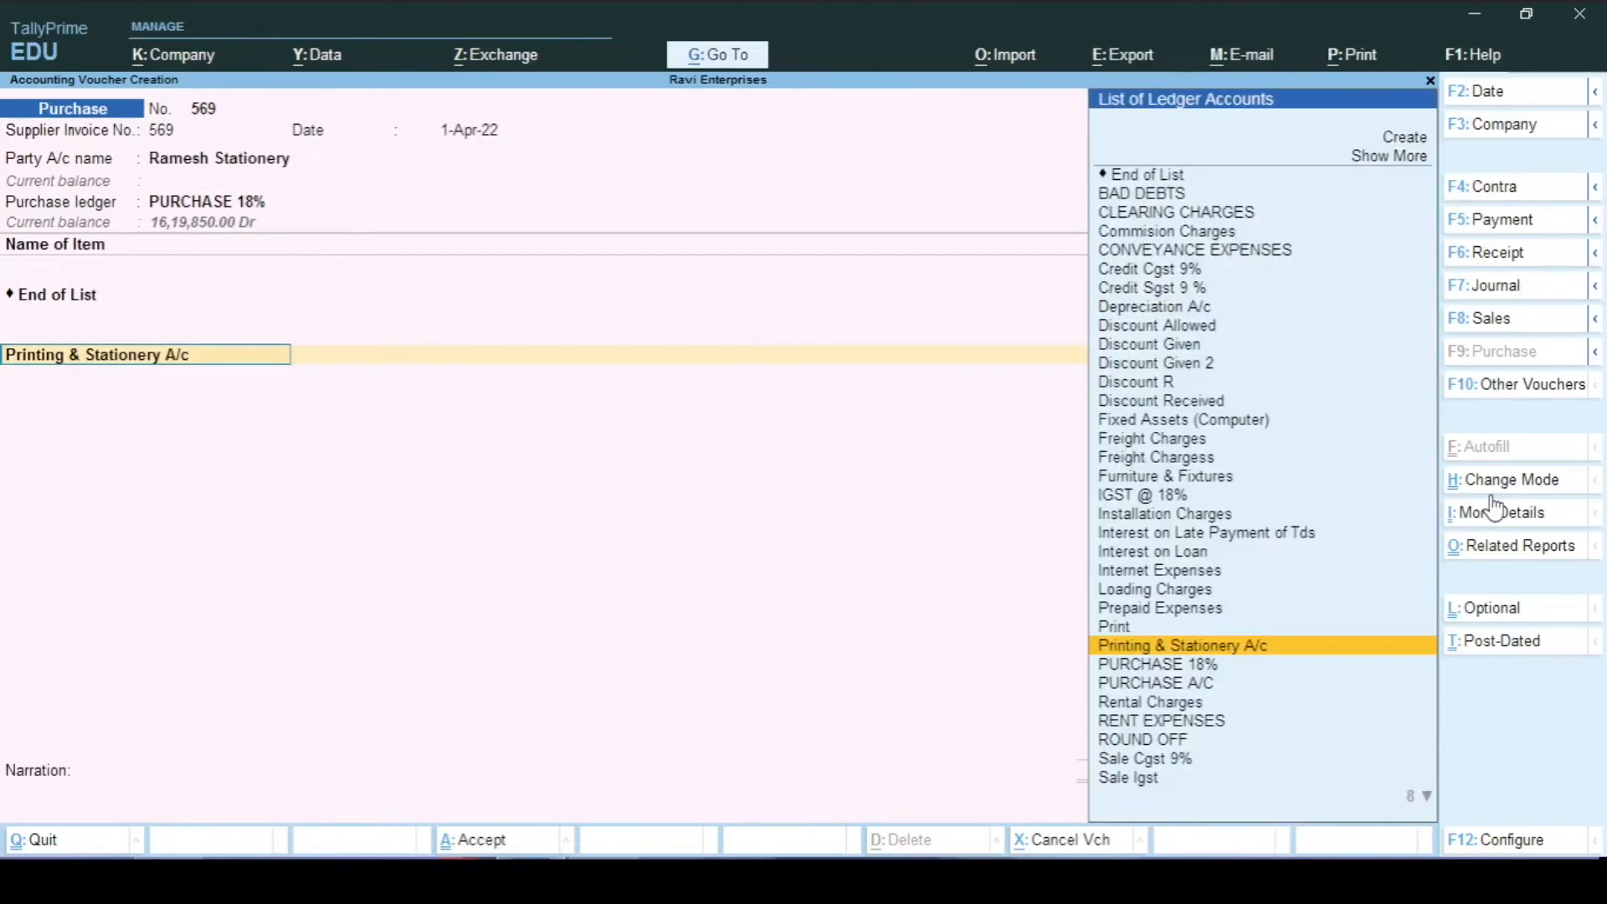
pyautogui.hotkey('ctrl', 'Return')
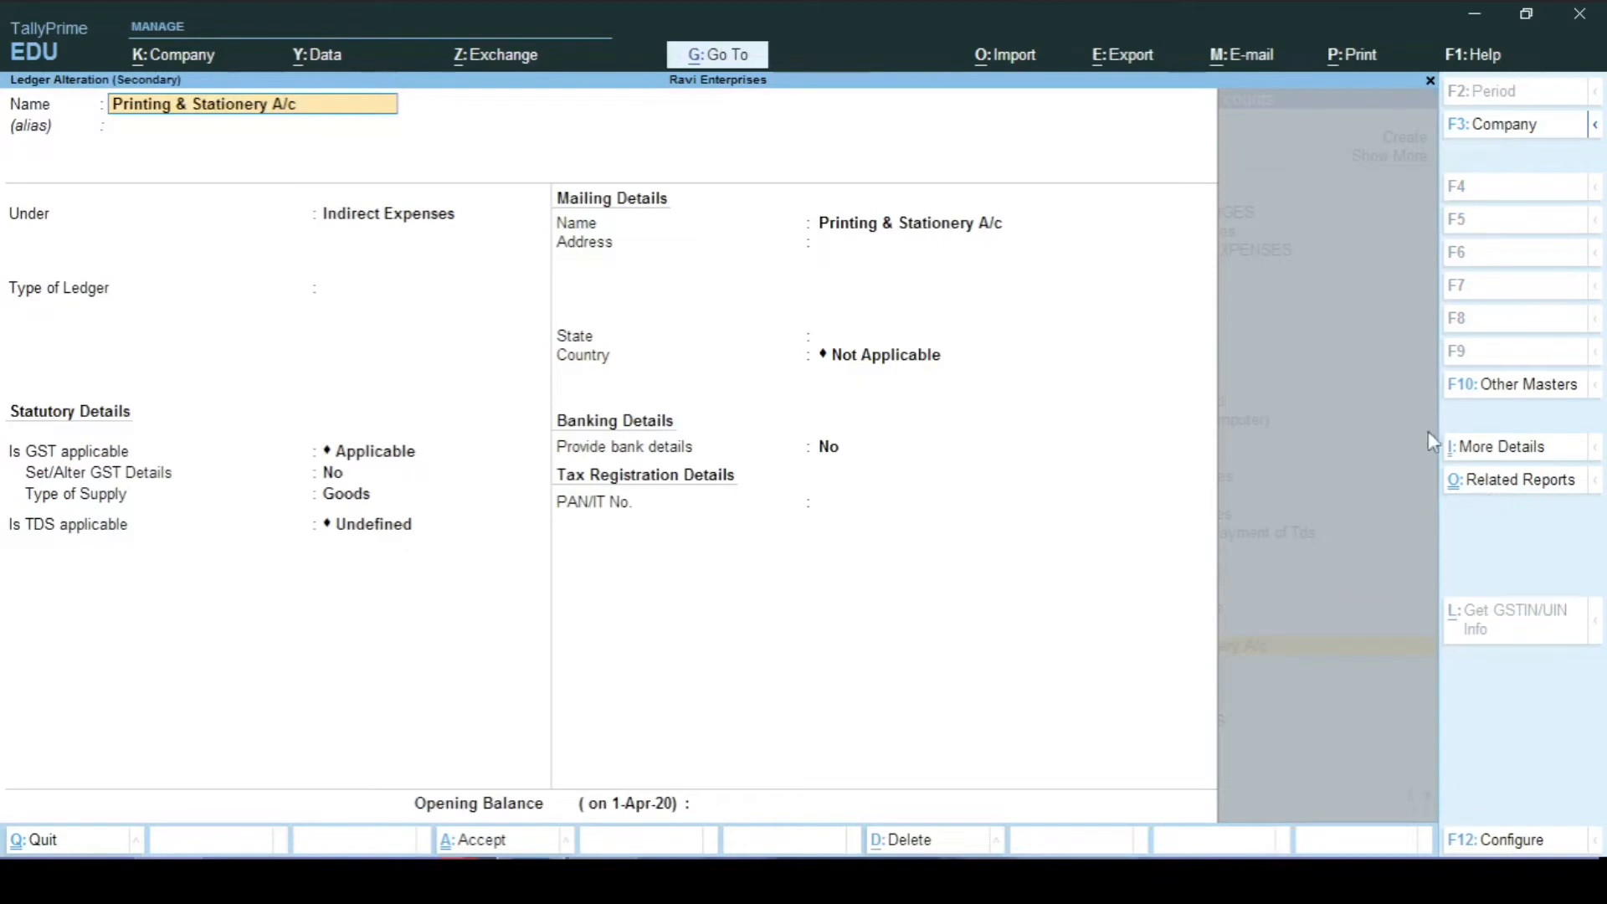
pyautogui.press('BackSpace')
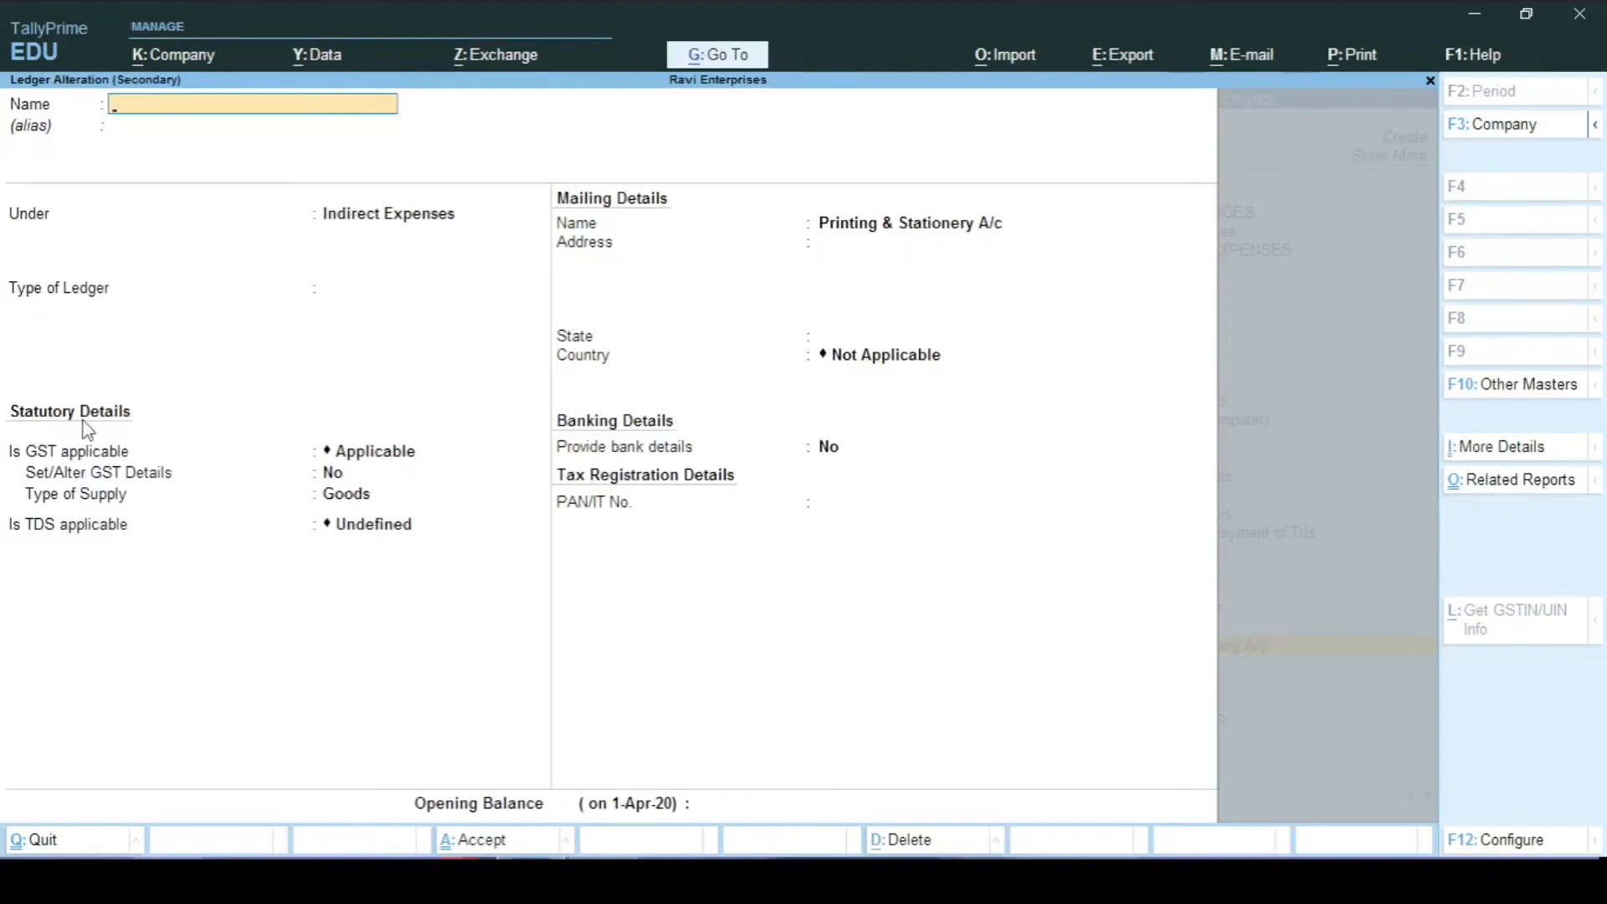
pyautogui.press('Escape')
pyautogui.press('y')
pyautogui.press('Return')
pyautogui.press('Return')
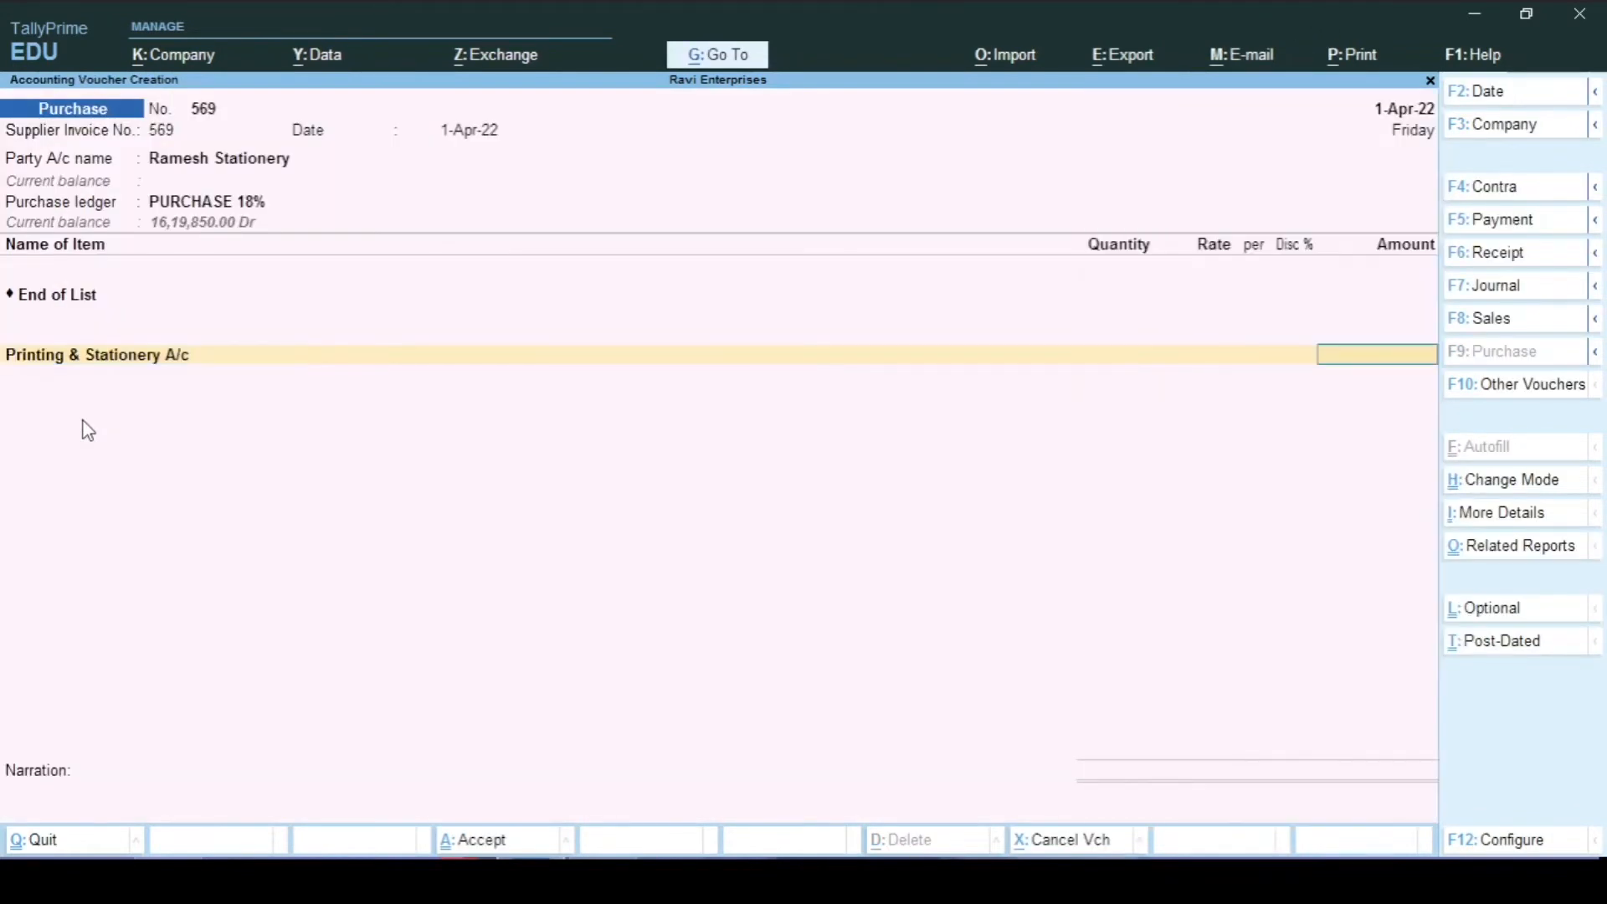
pyautogui.write('1500')
pyautogui.press('Return')
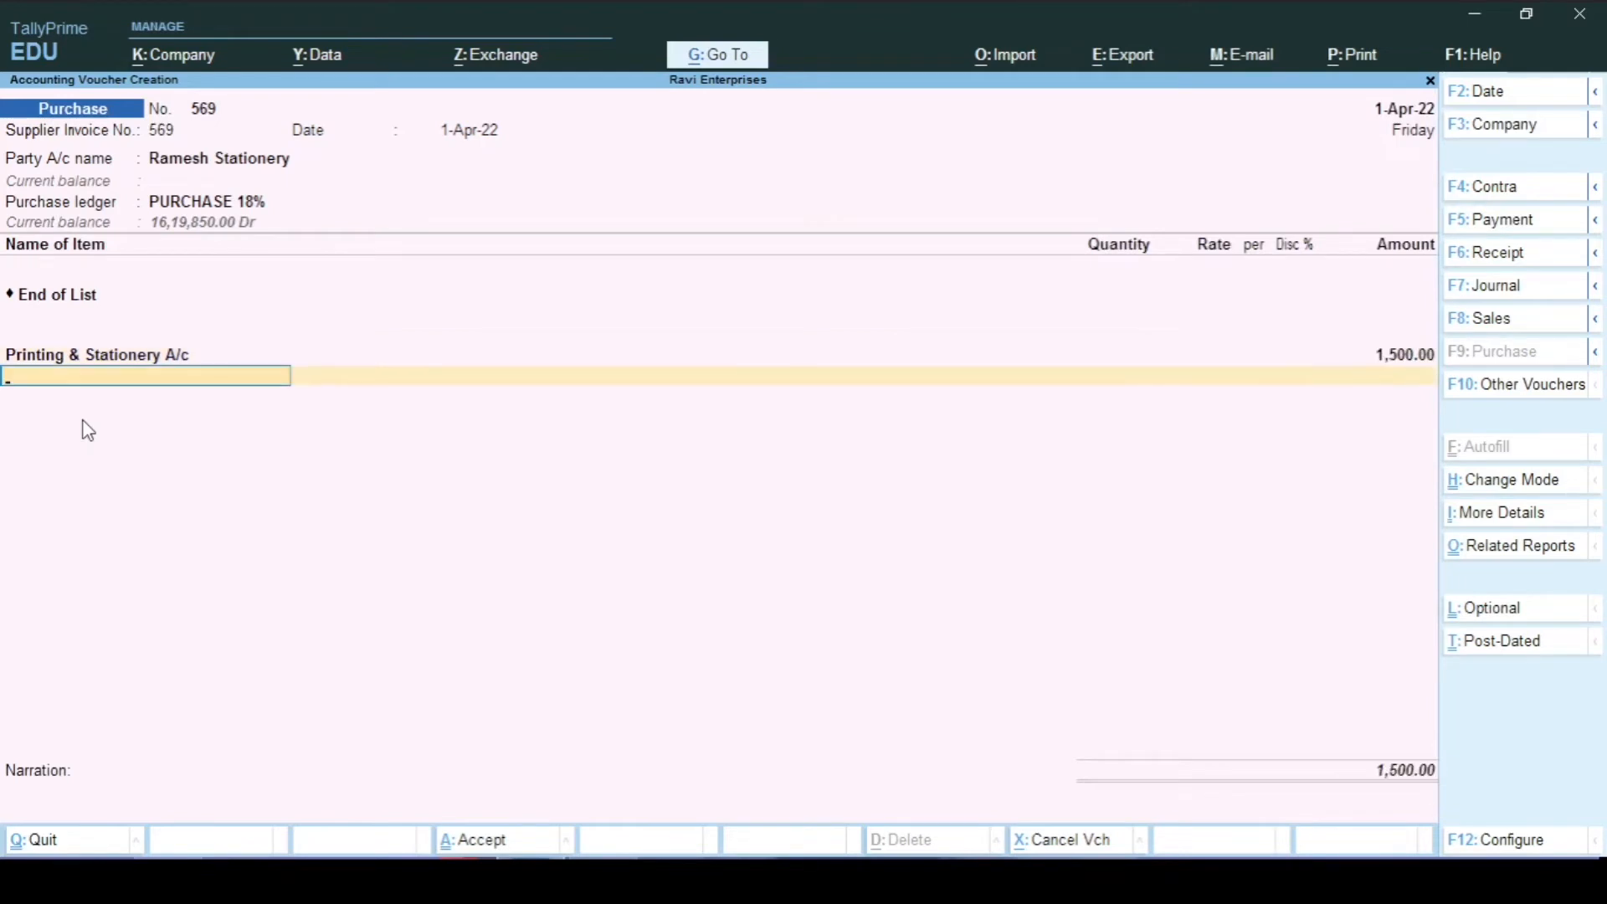
# Step: Add a Credit Cgst 9% line of 135.00, calculated as 9% of 1500
pyautogui.write('Cre')
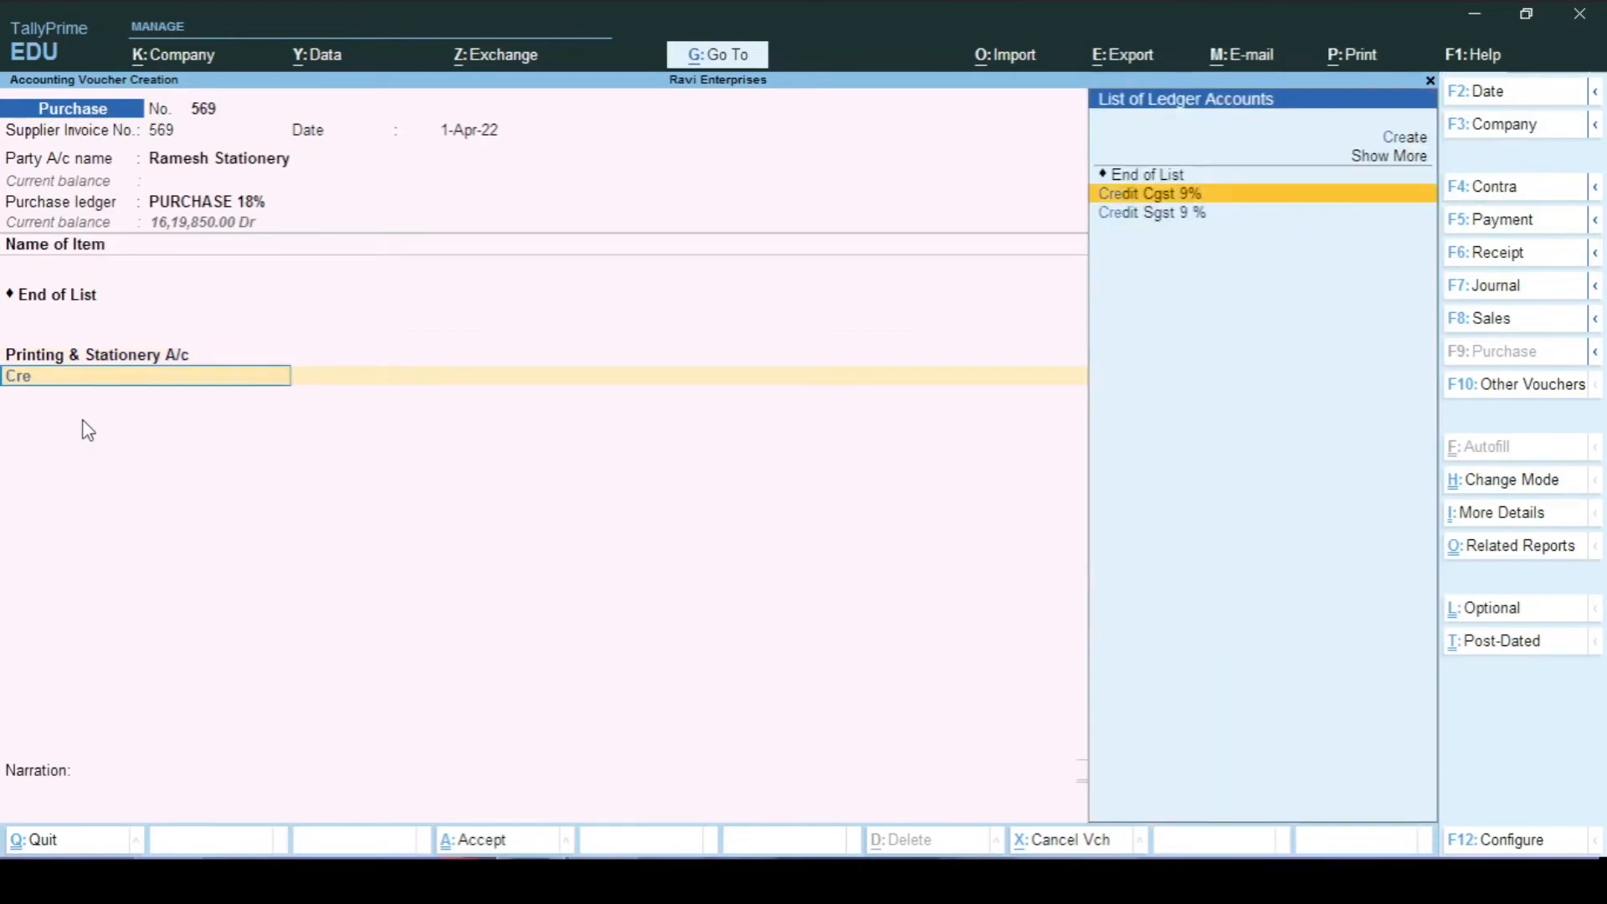
pyautogui.press('Return')
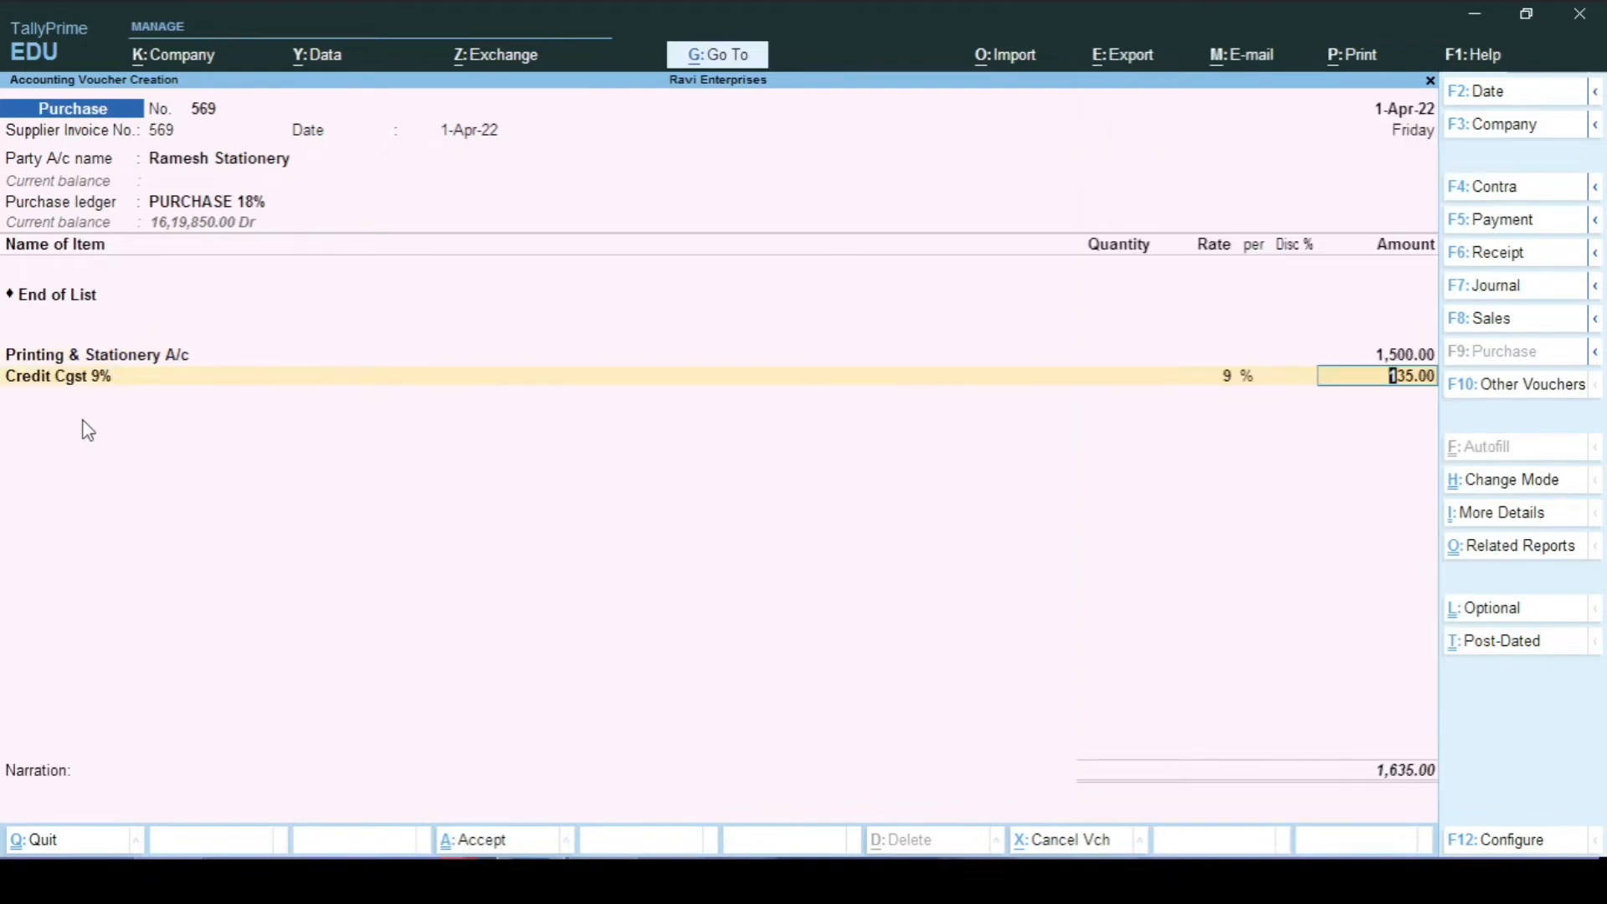
pyautogui.hotkey('ctrl', 'n')
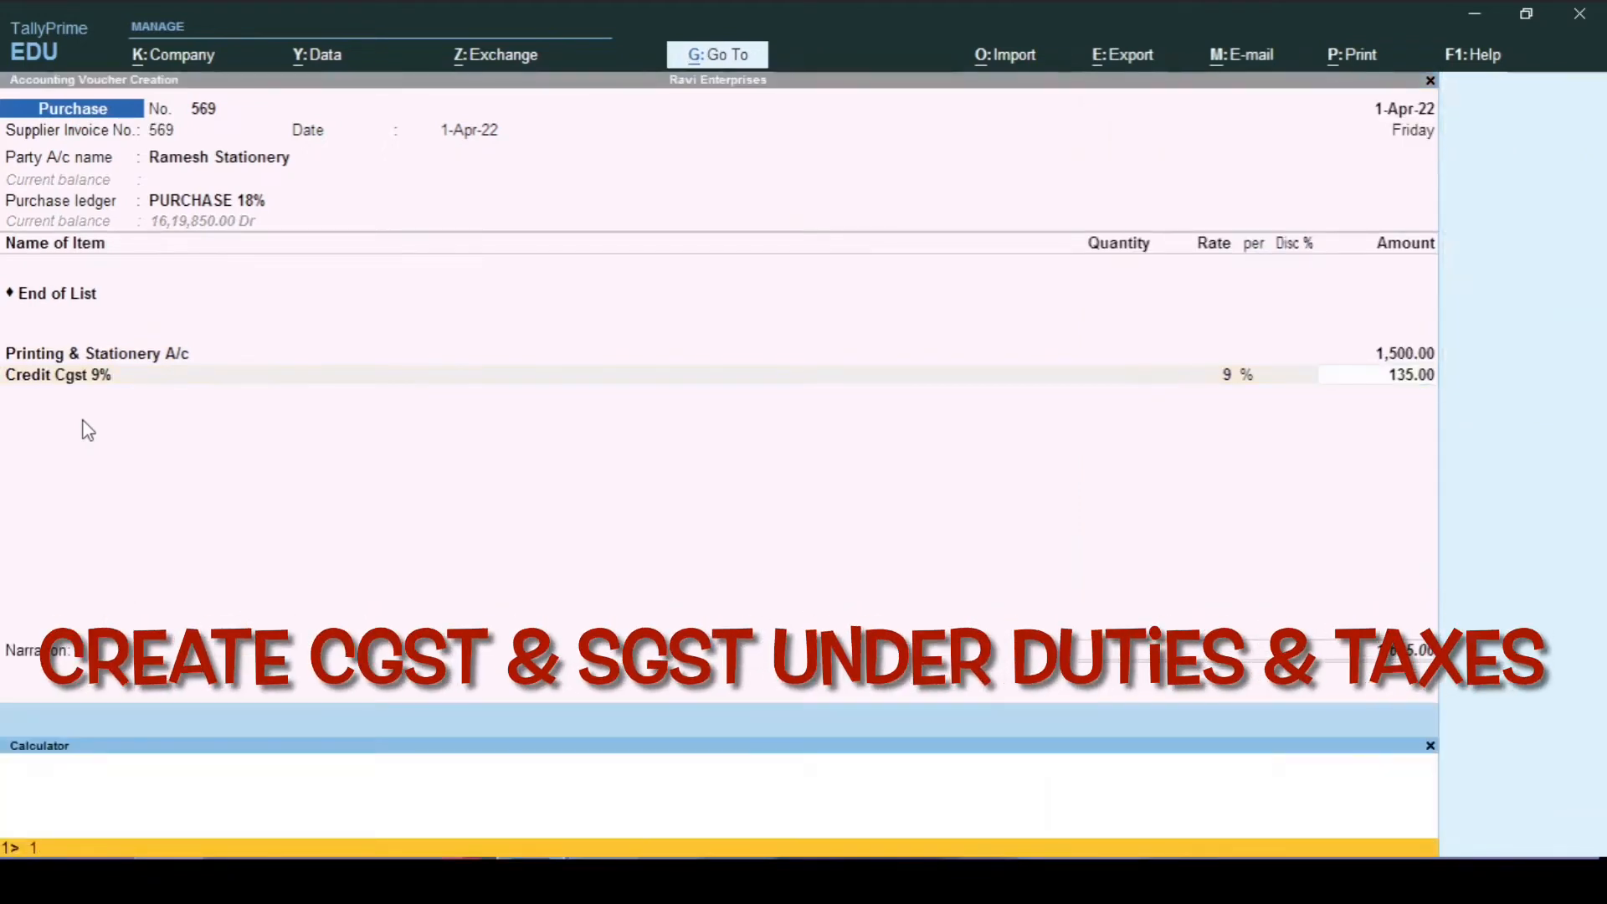
pyautogui.write('1500')
pyautogui.write('*135')
pyautogui.press('BackSpace')
pyautogui.press('BackSpace')
pyautogui.press('BackSpace')
pyautogui.write('9%')
pyautogui.press('Return')
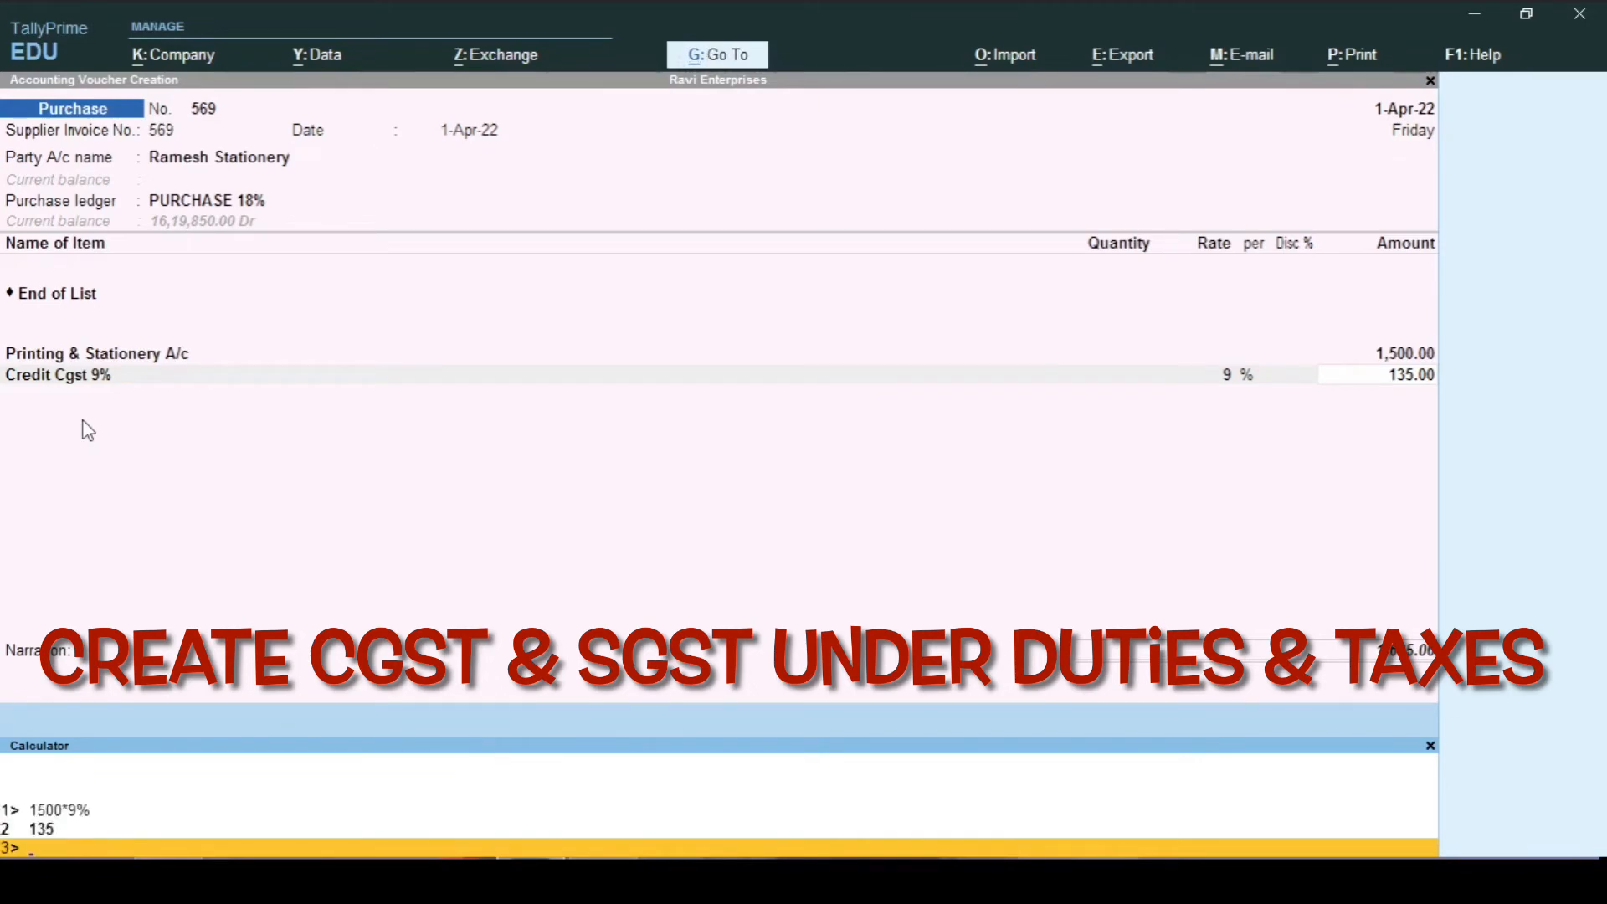
pyautogui.hotkey('ctrl', 'n')
pyautogui.press('Return')
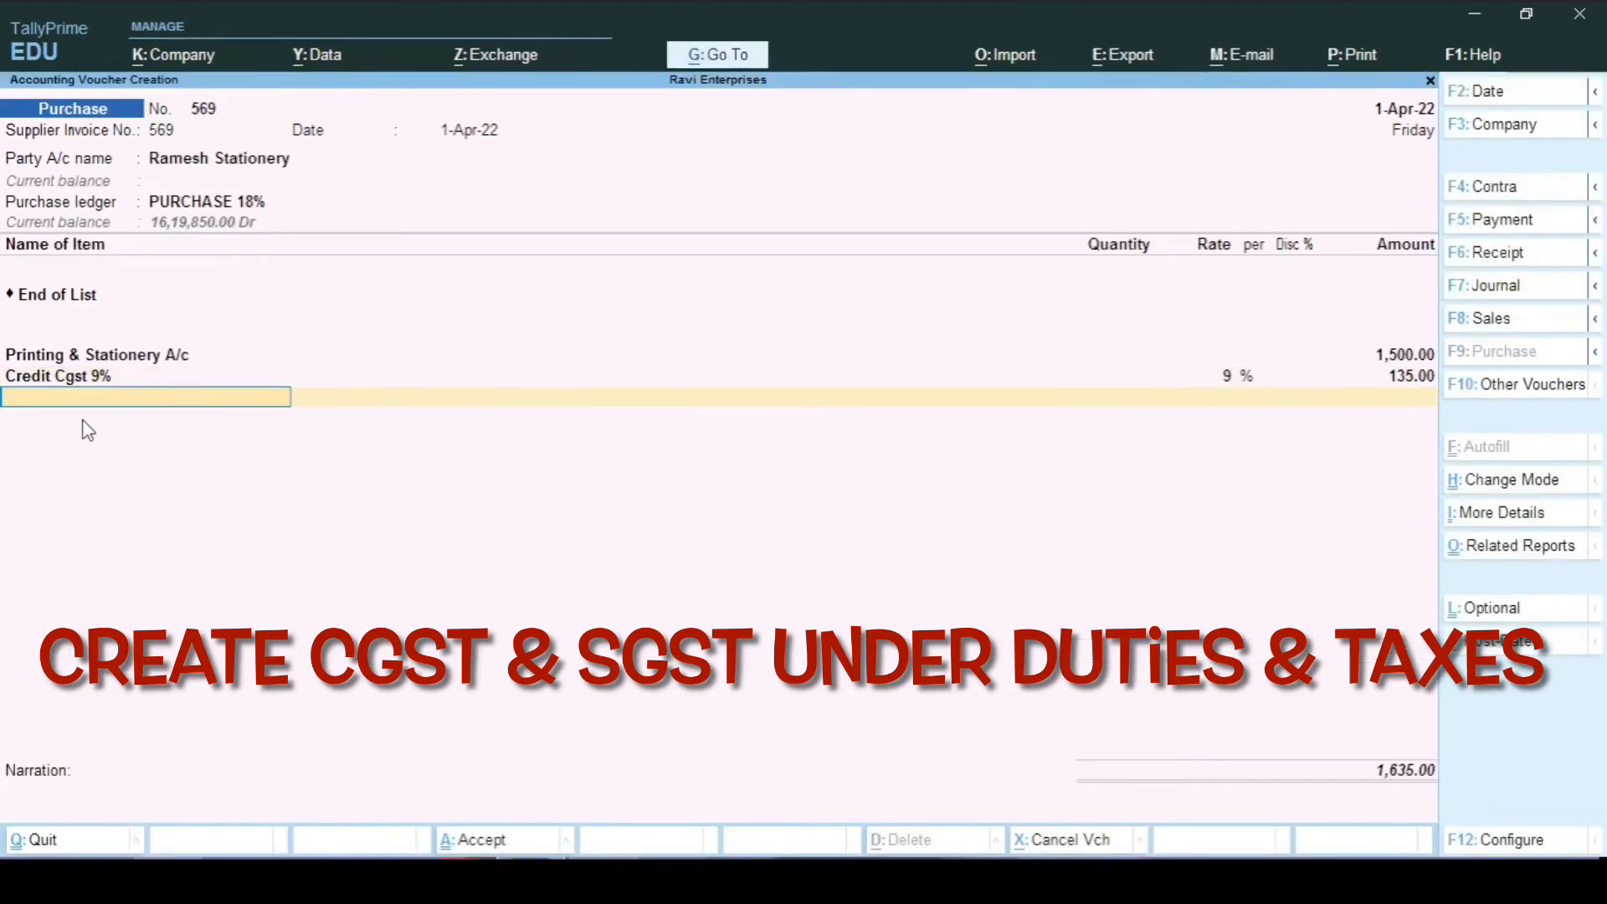
# Step: Add a Credit Sgst 9 % line of 135.00 and finish the ledger lines
pyautogui.write('Cred')
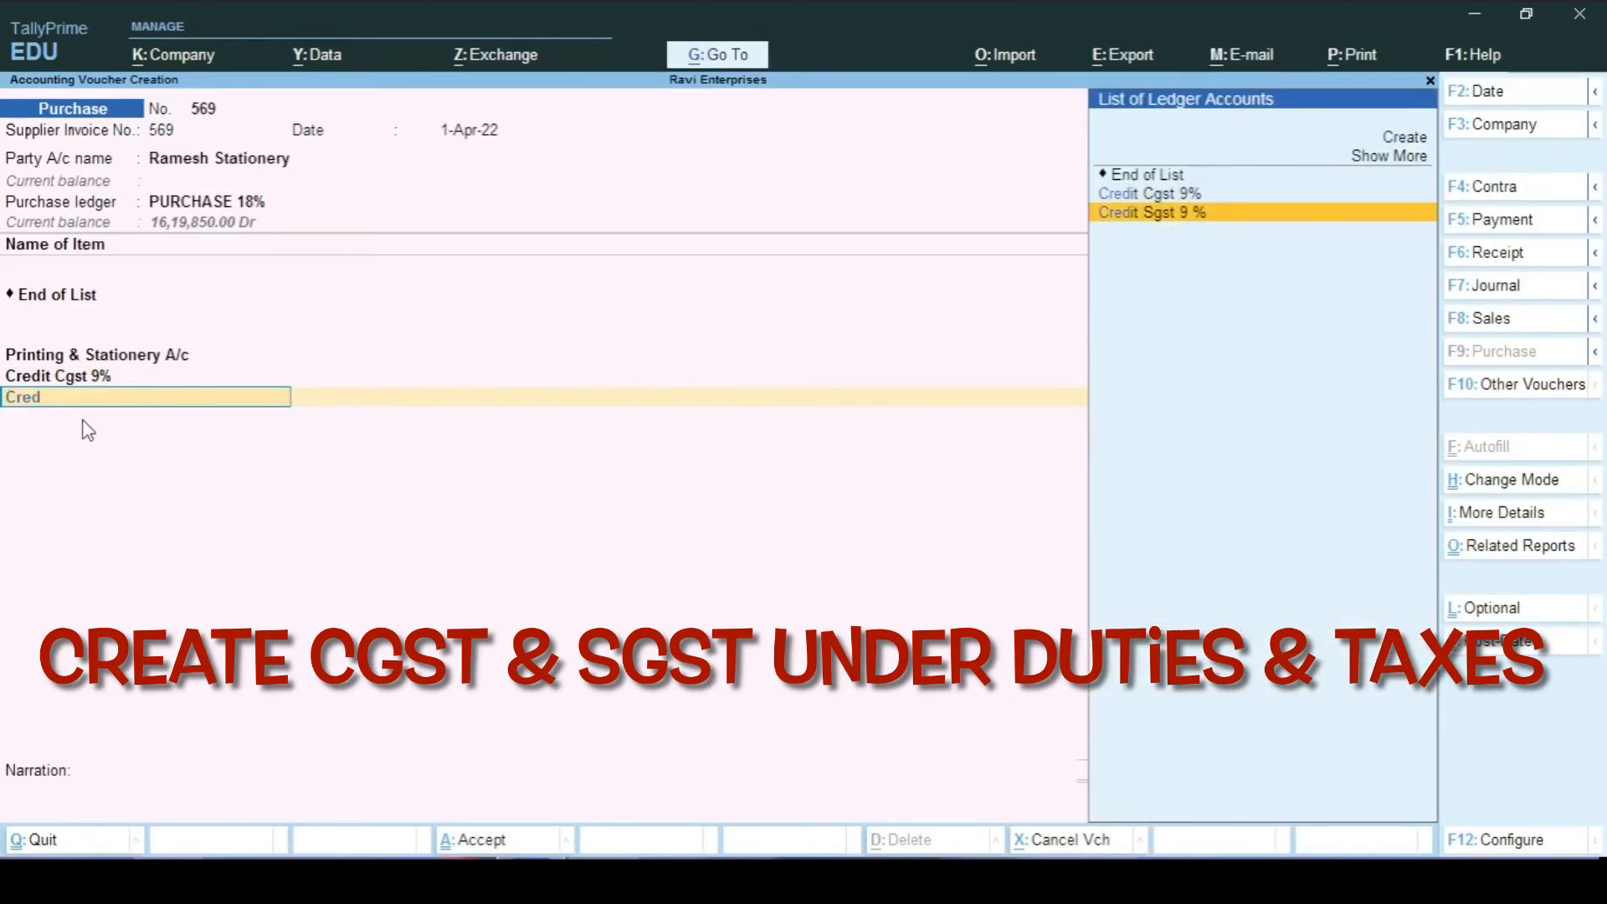
pyautogui.press('Return')
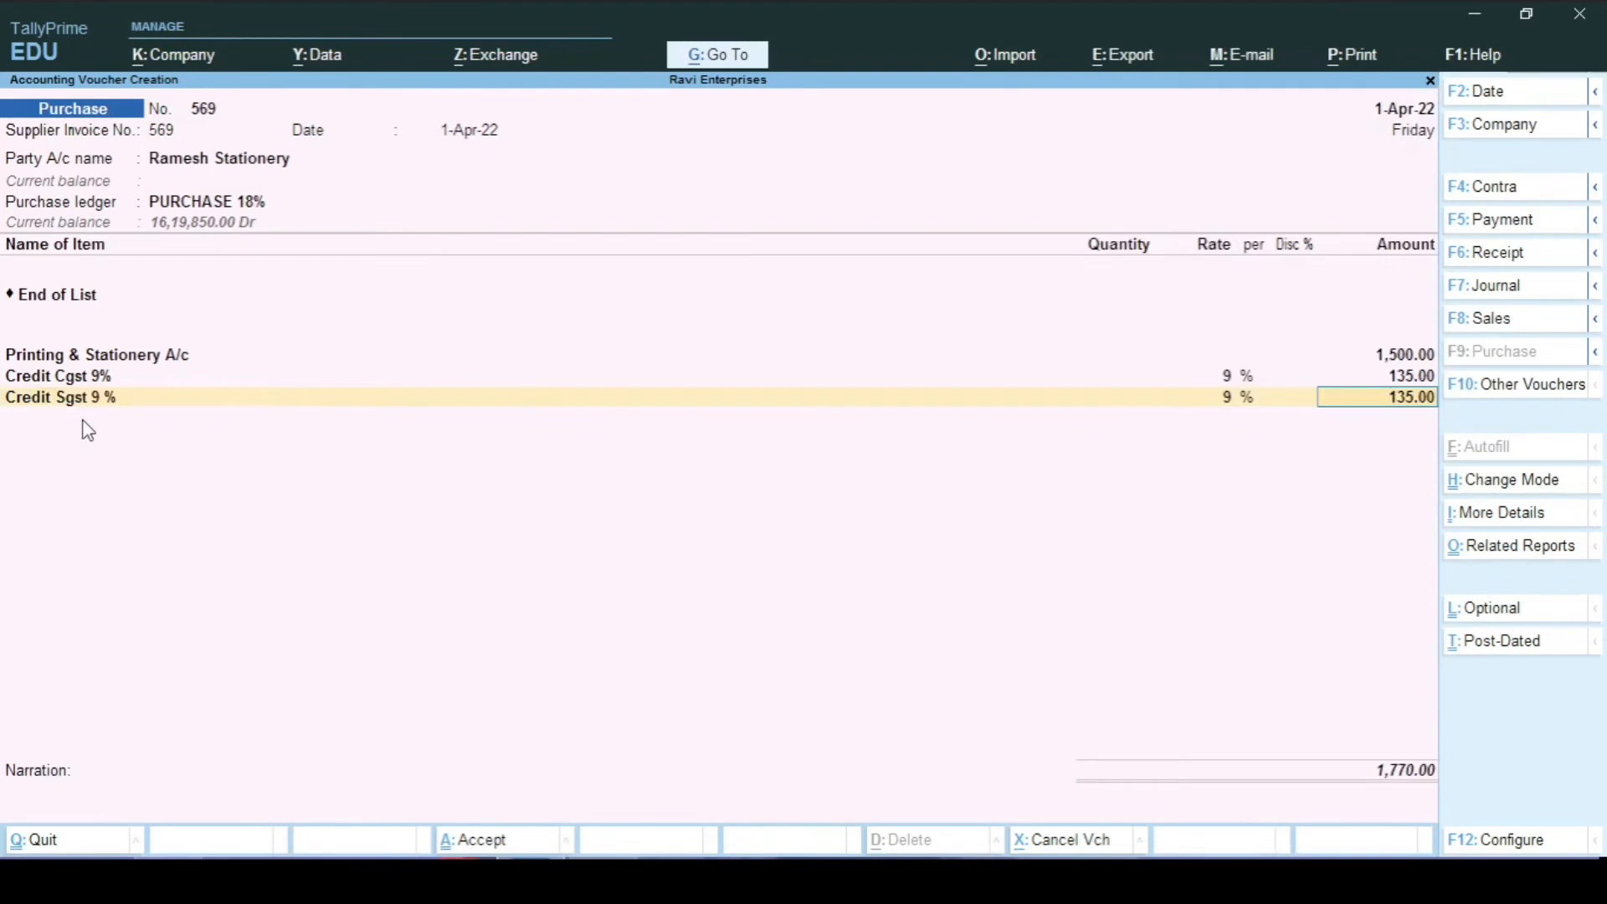
pyautogui.press('Return')
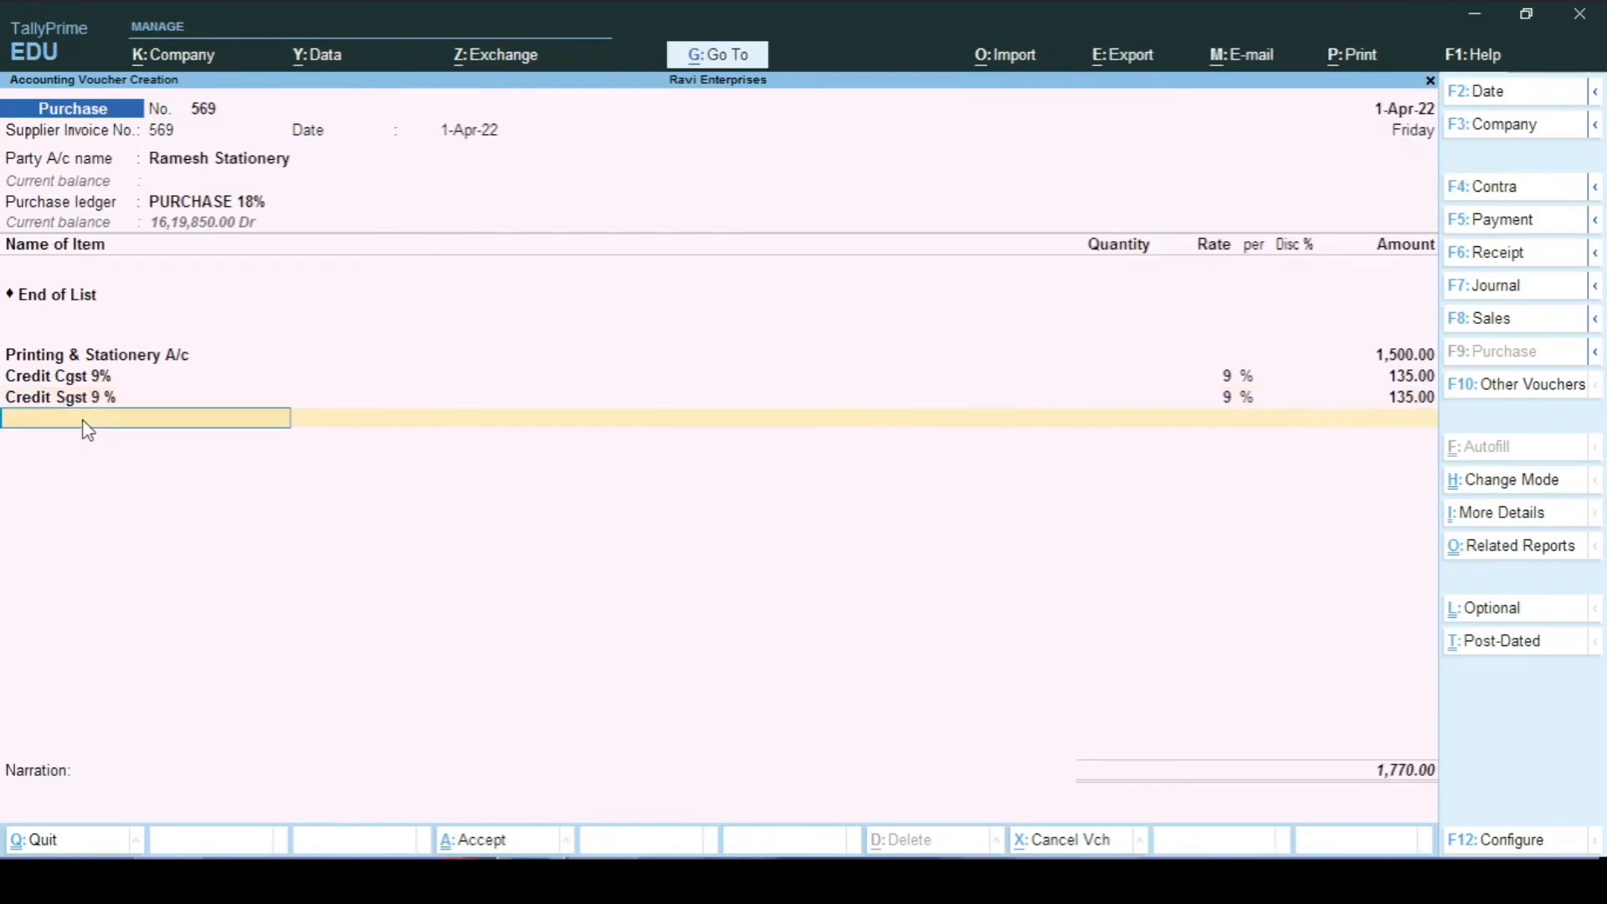
pyautogui.press('Return')
# Step: Record the bill as New Ref 569 and type the narration listing A4 paper and pen packets
pyautogui.press('Return')
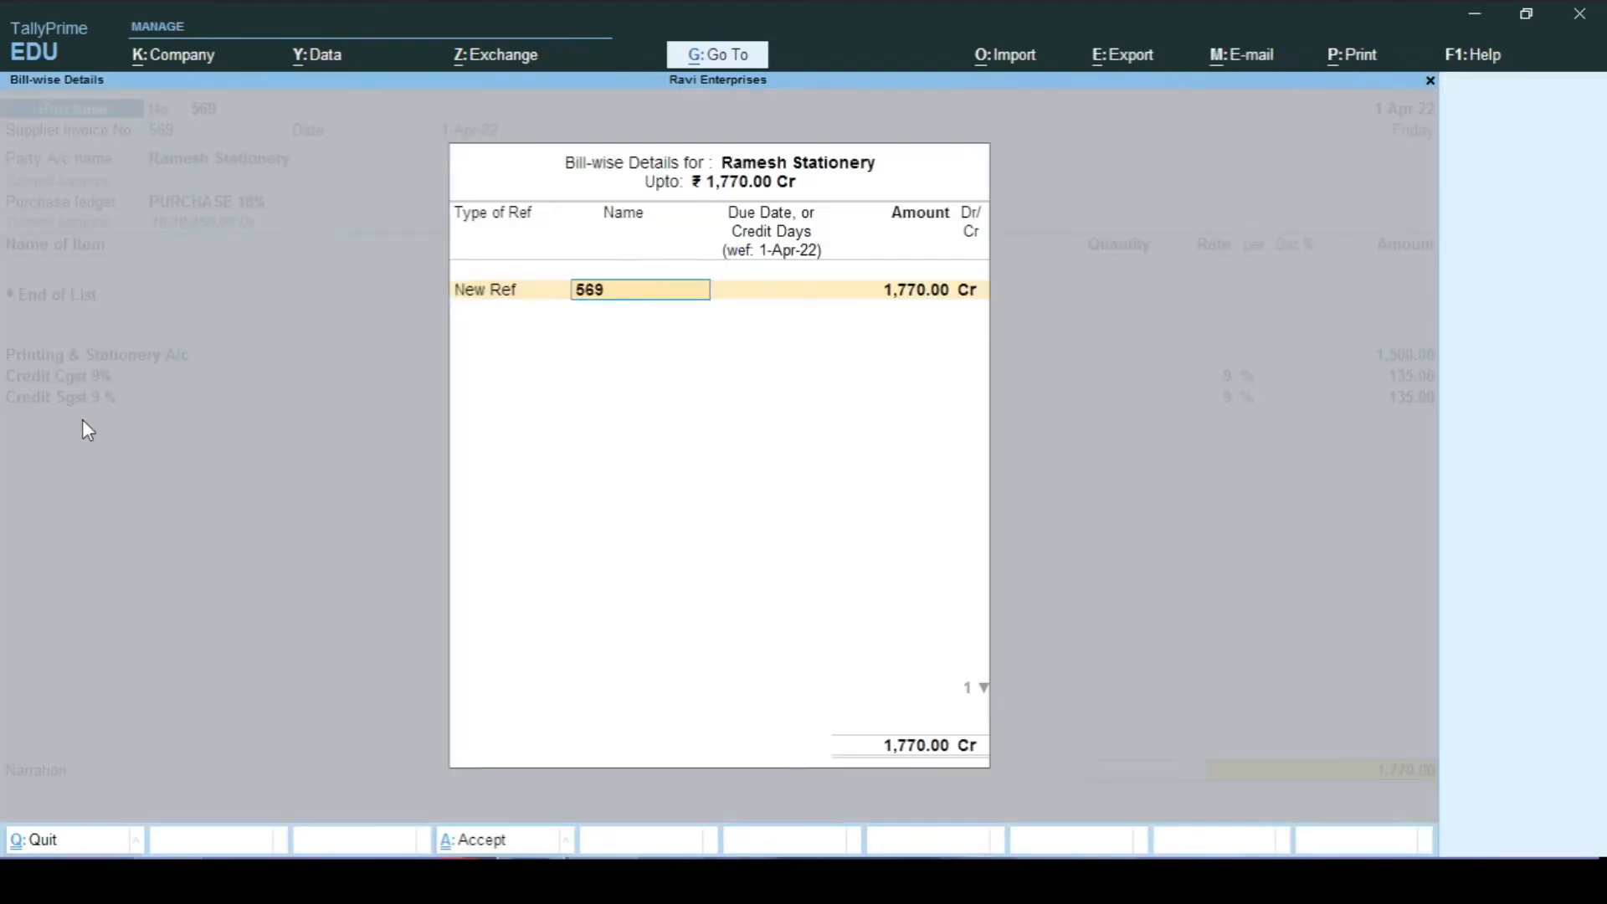
pyautogui.press('Return')
pyautogui.press('Return')
pyautogui.press('Return')
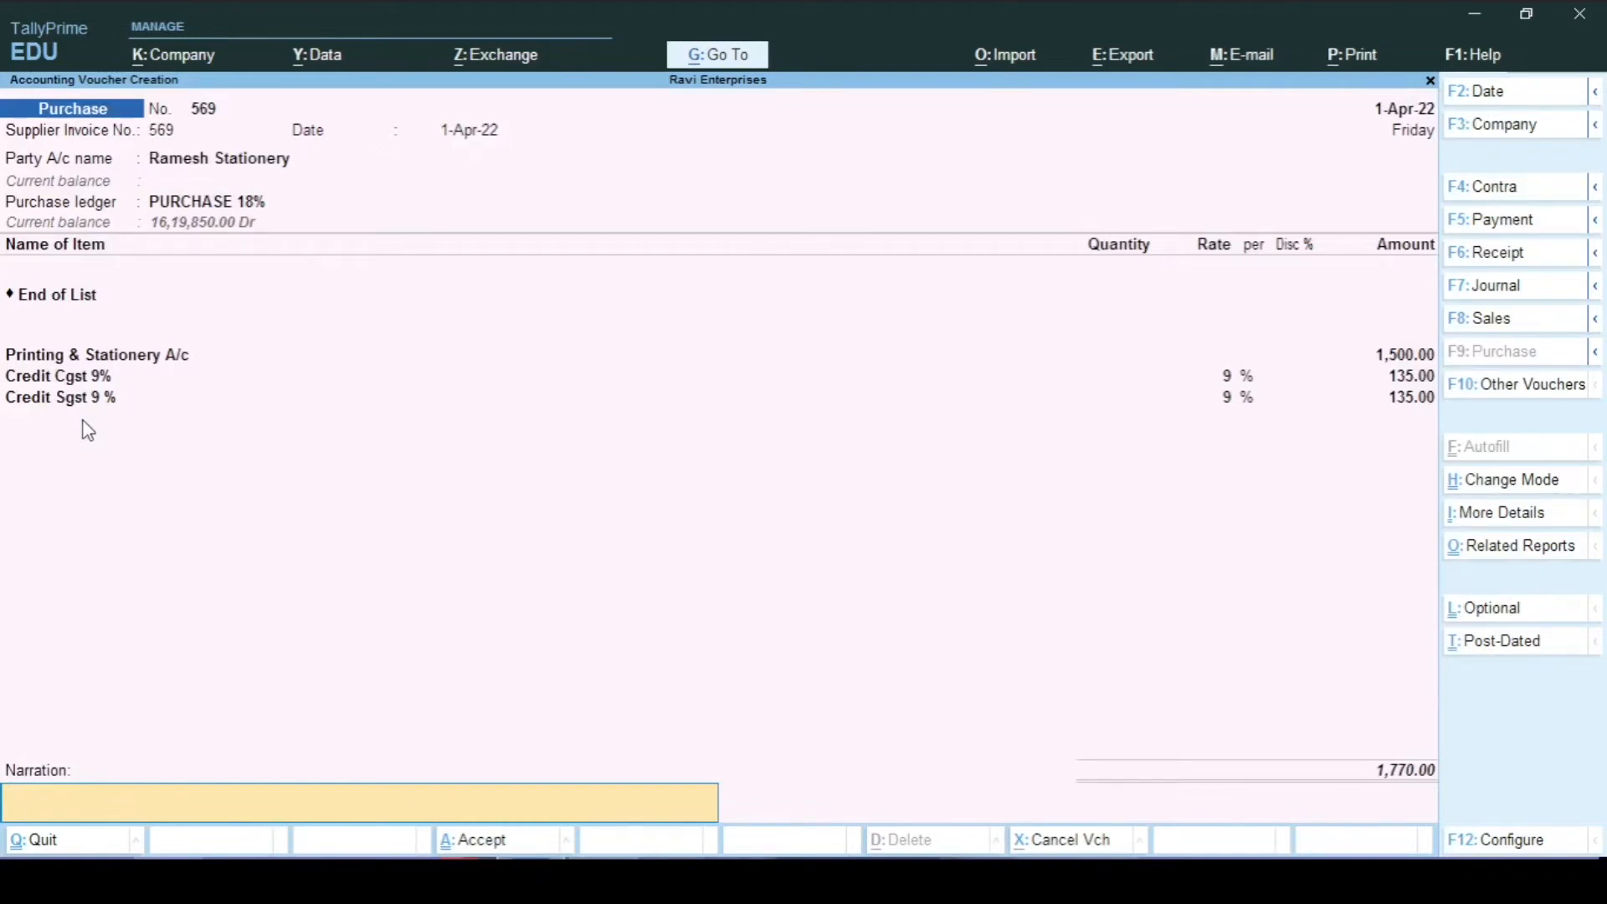
pyautogui.write('a')
pyautogui.write('4')
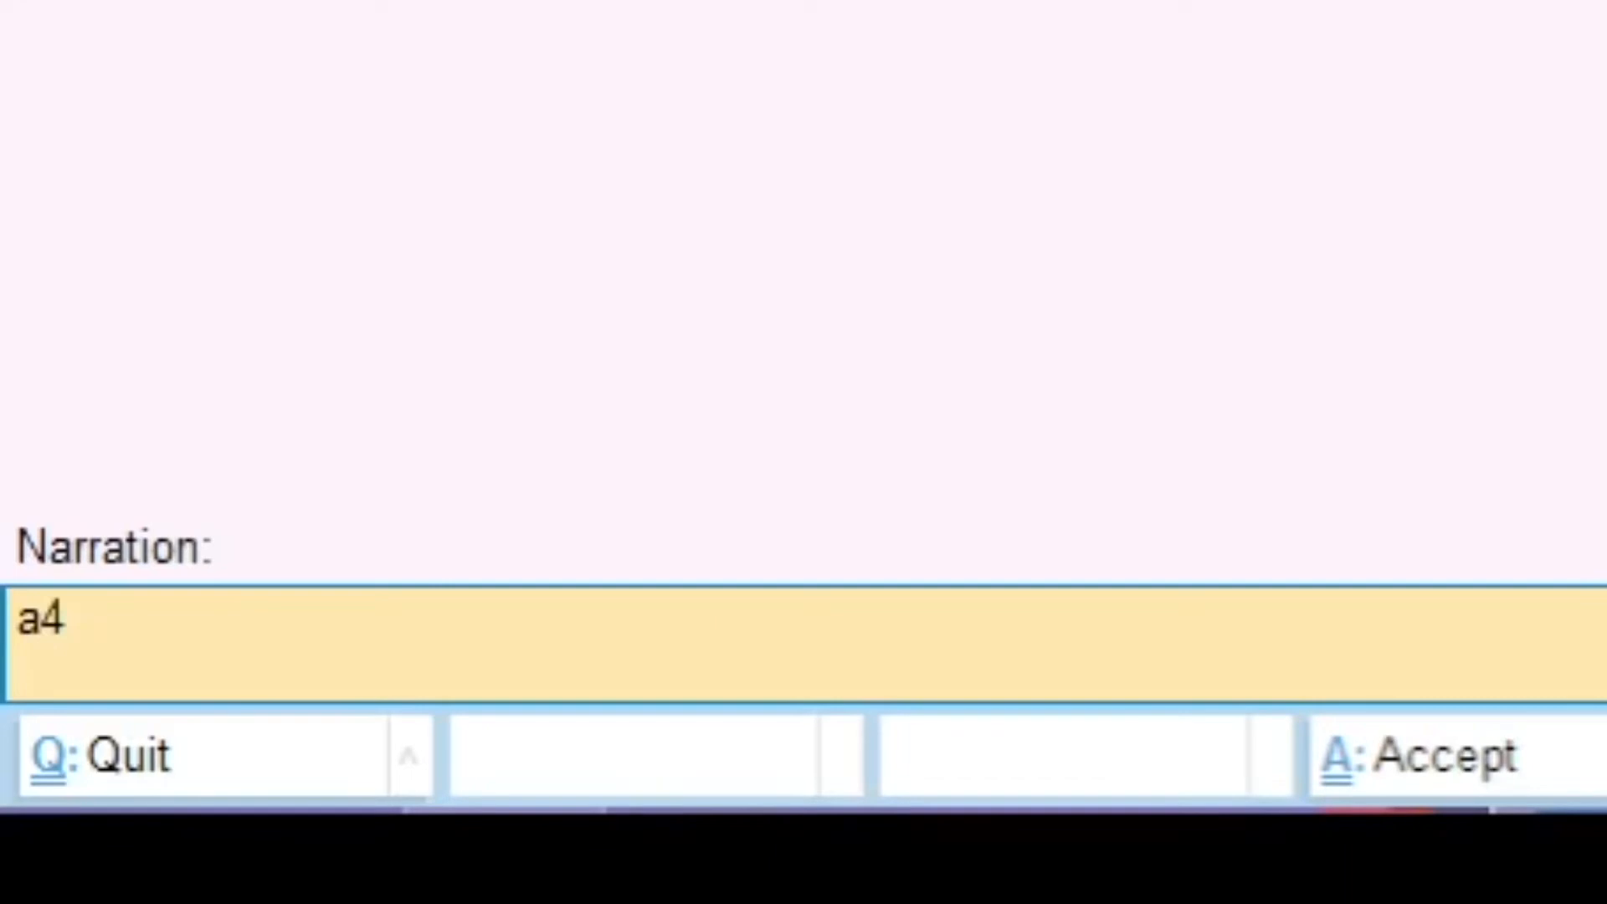
pyautogui.write(' size p')
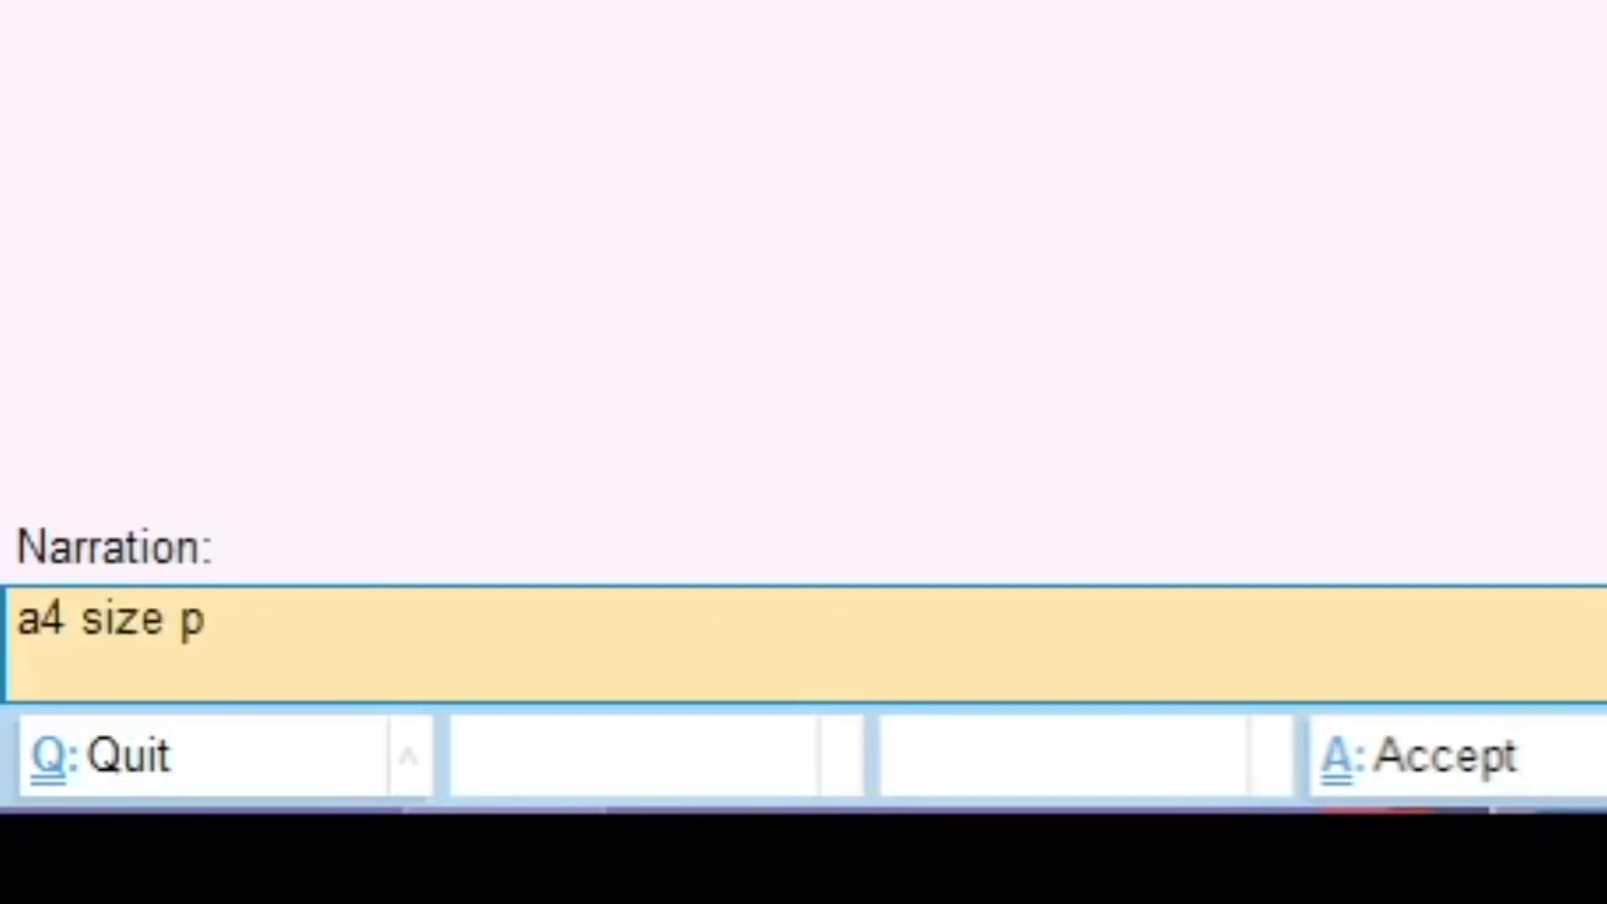
pyautogui.write('aper 1 pa')
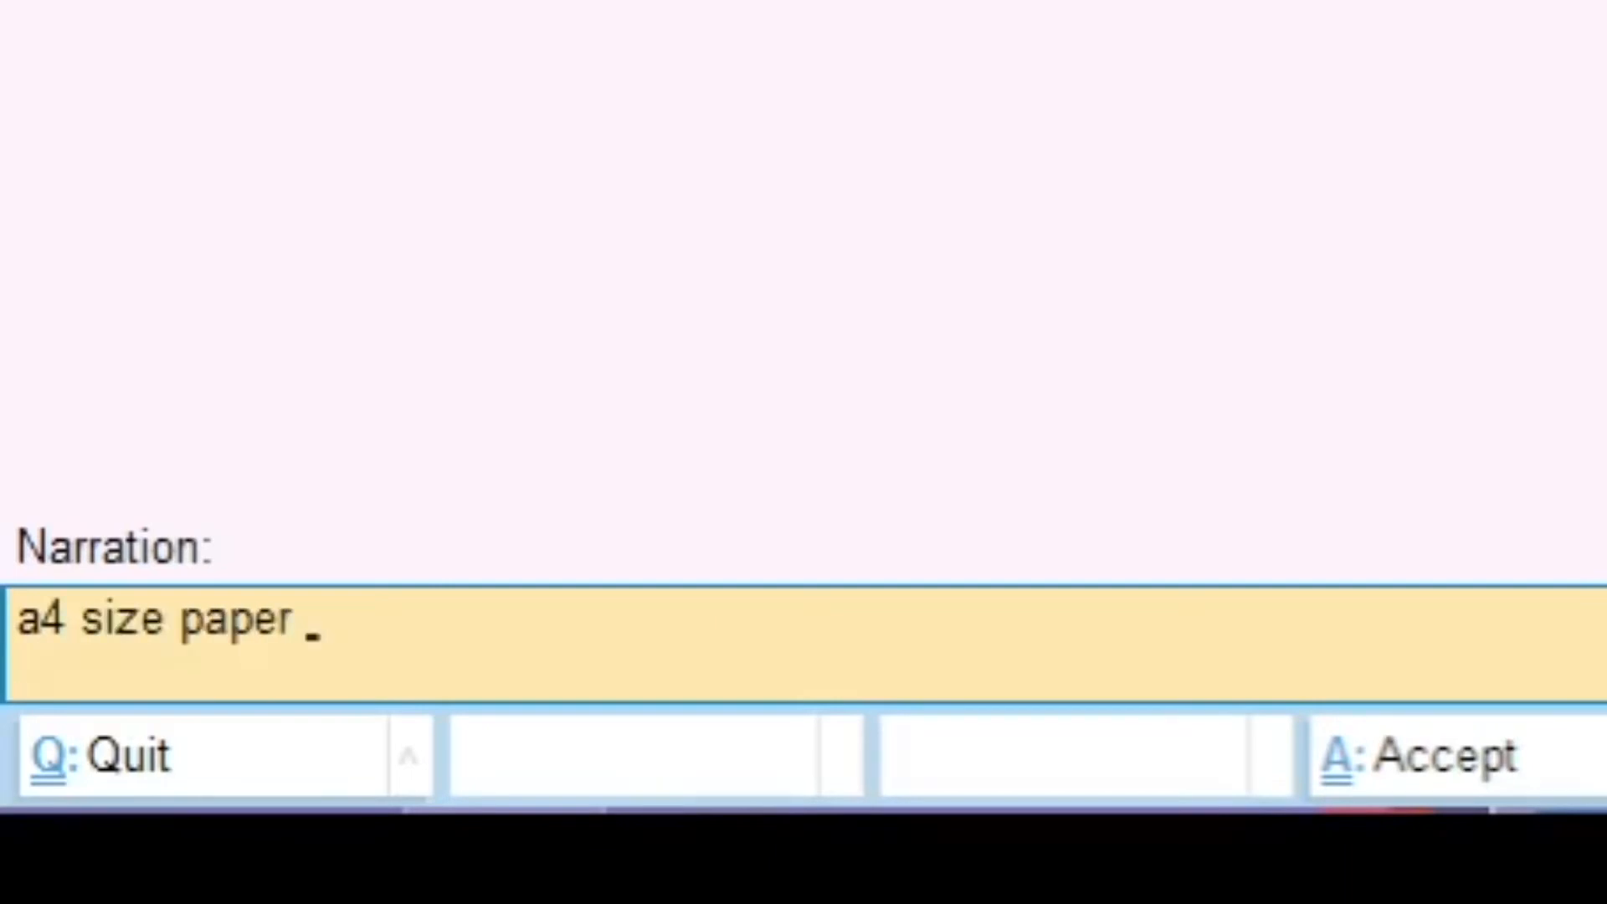
pyautogui.write('ck')
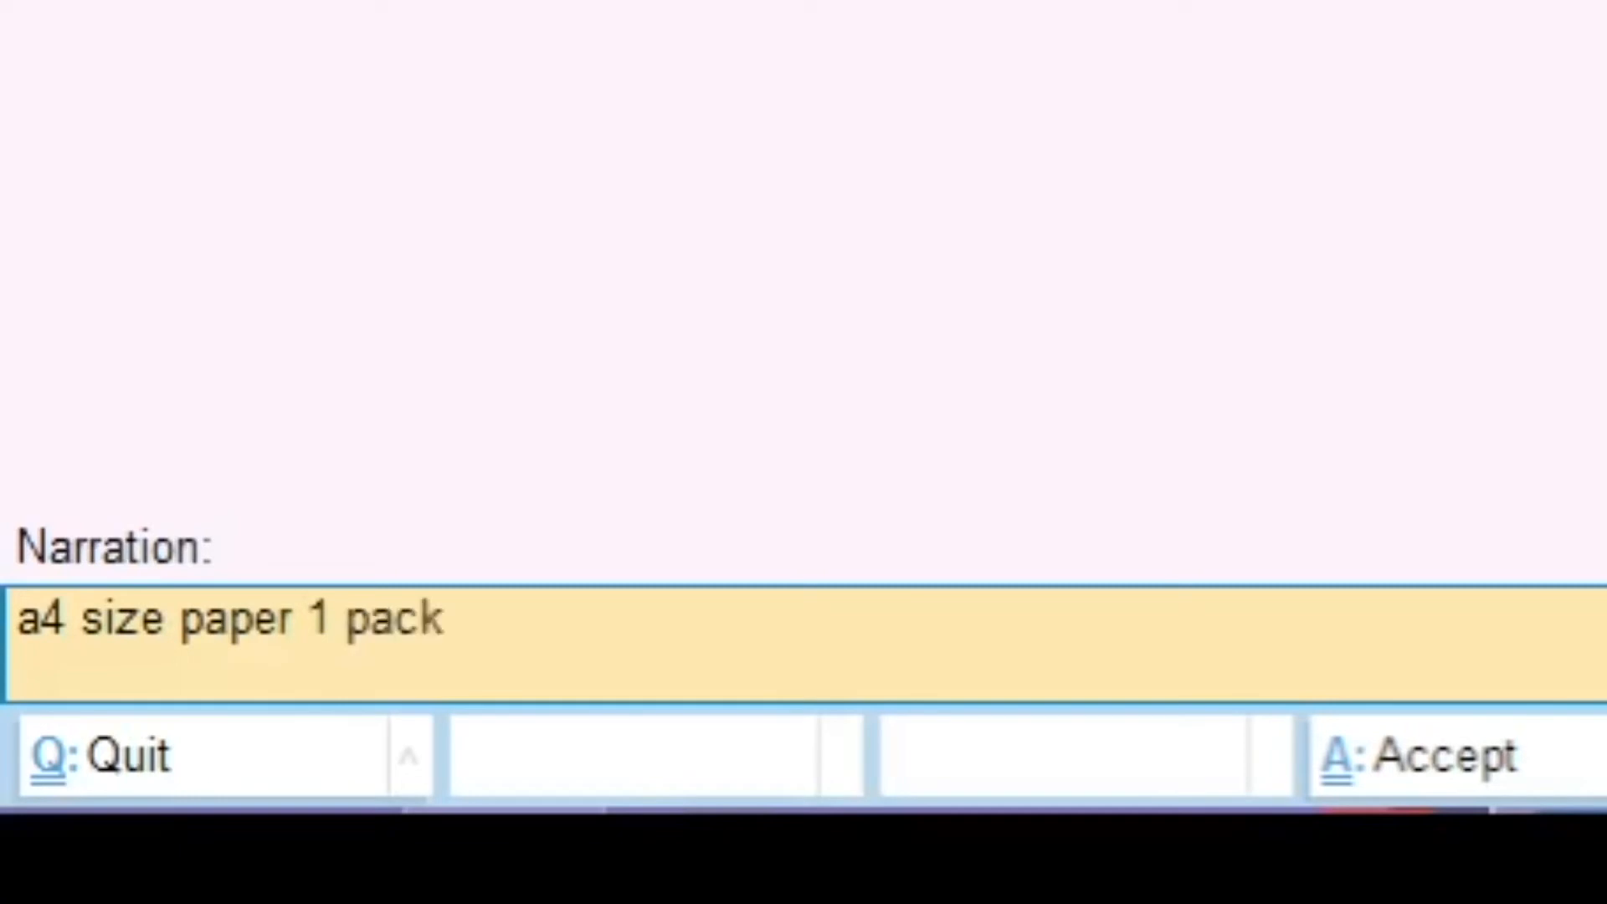
pyautogui.write('et - 450 rs')
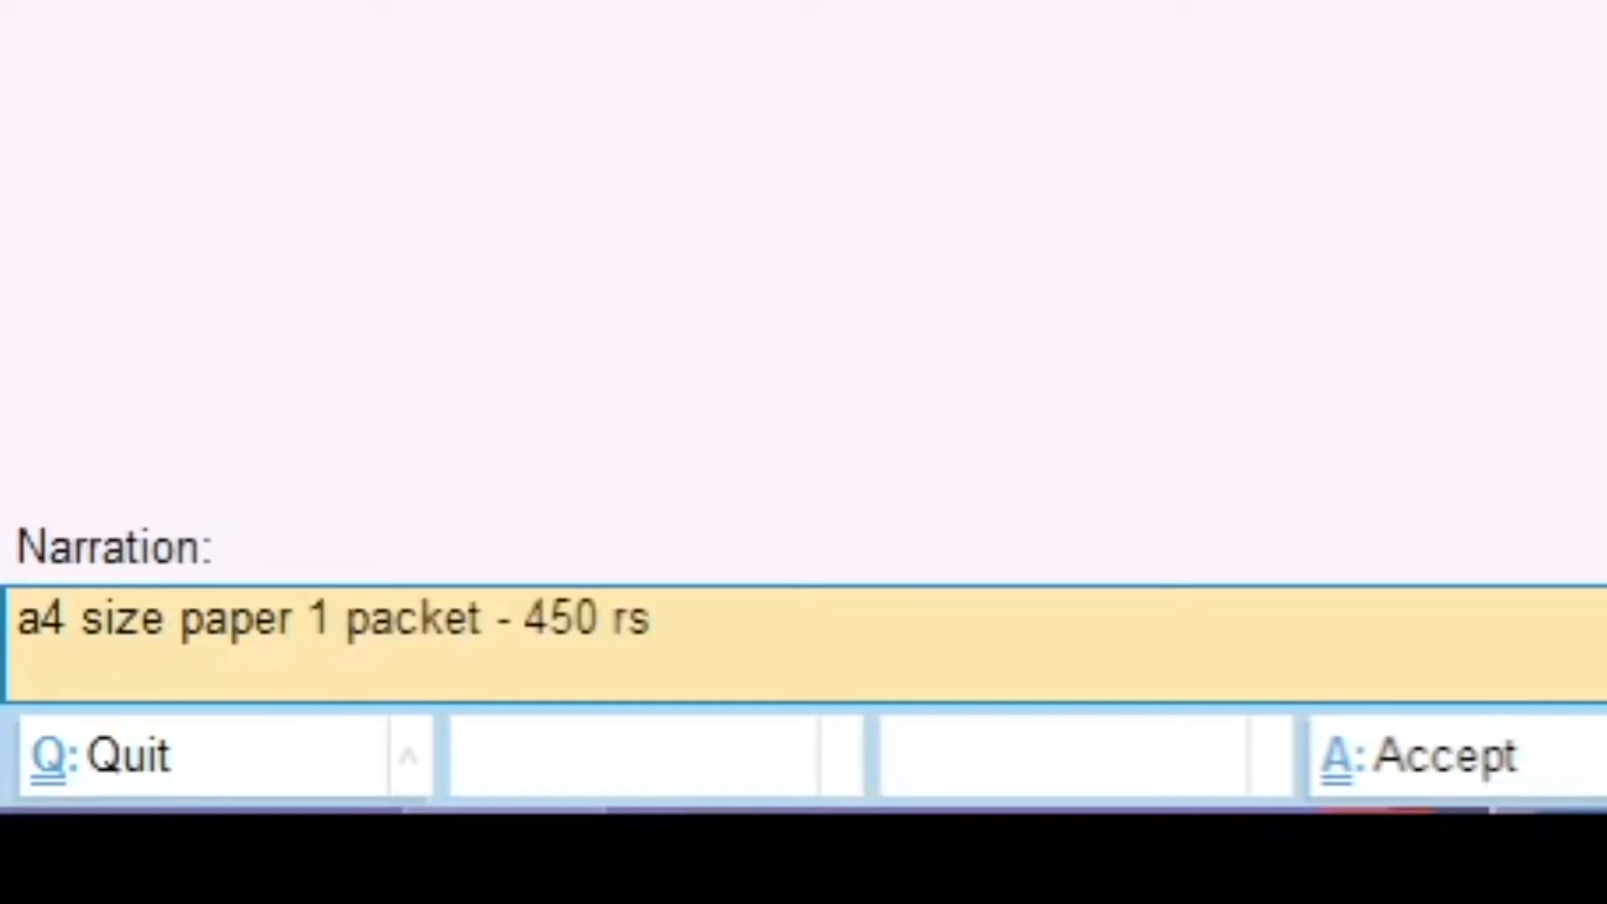
pyautogui.write(' (pen pack')
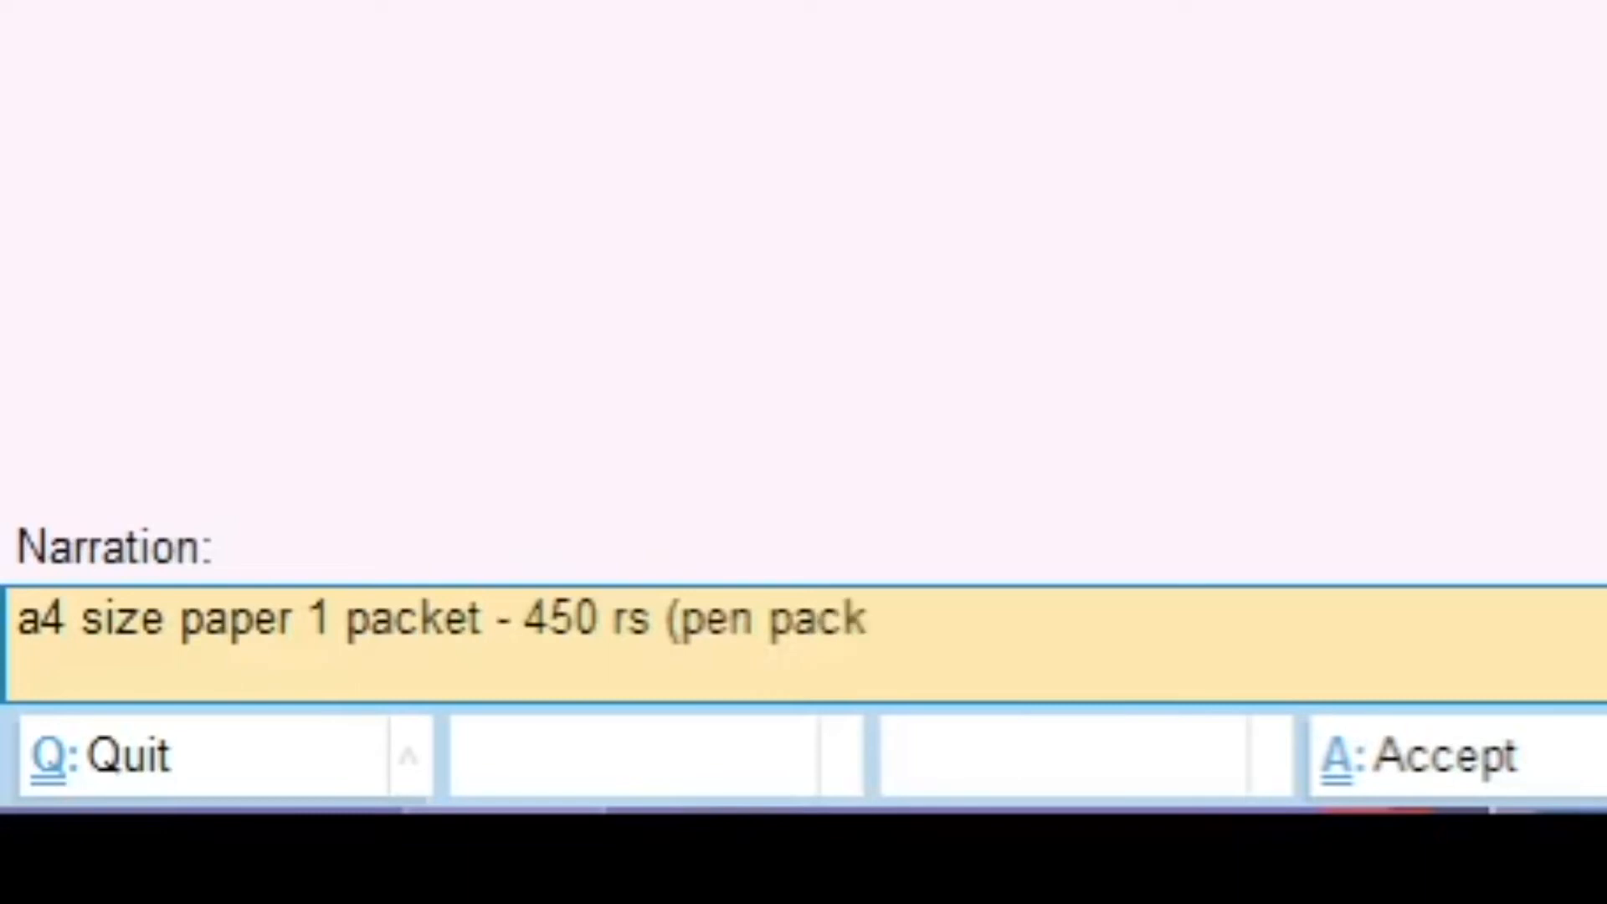
pyautogui.write('ets')
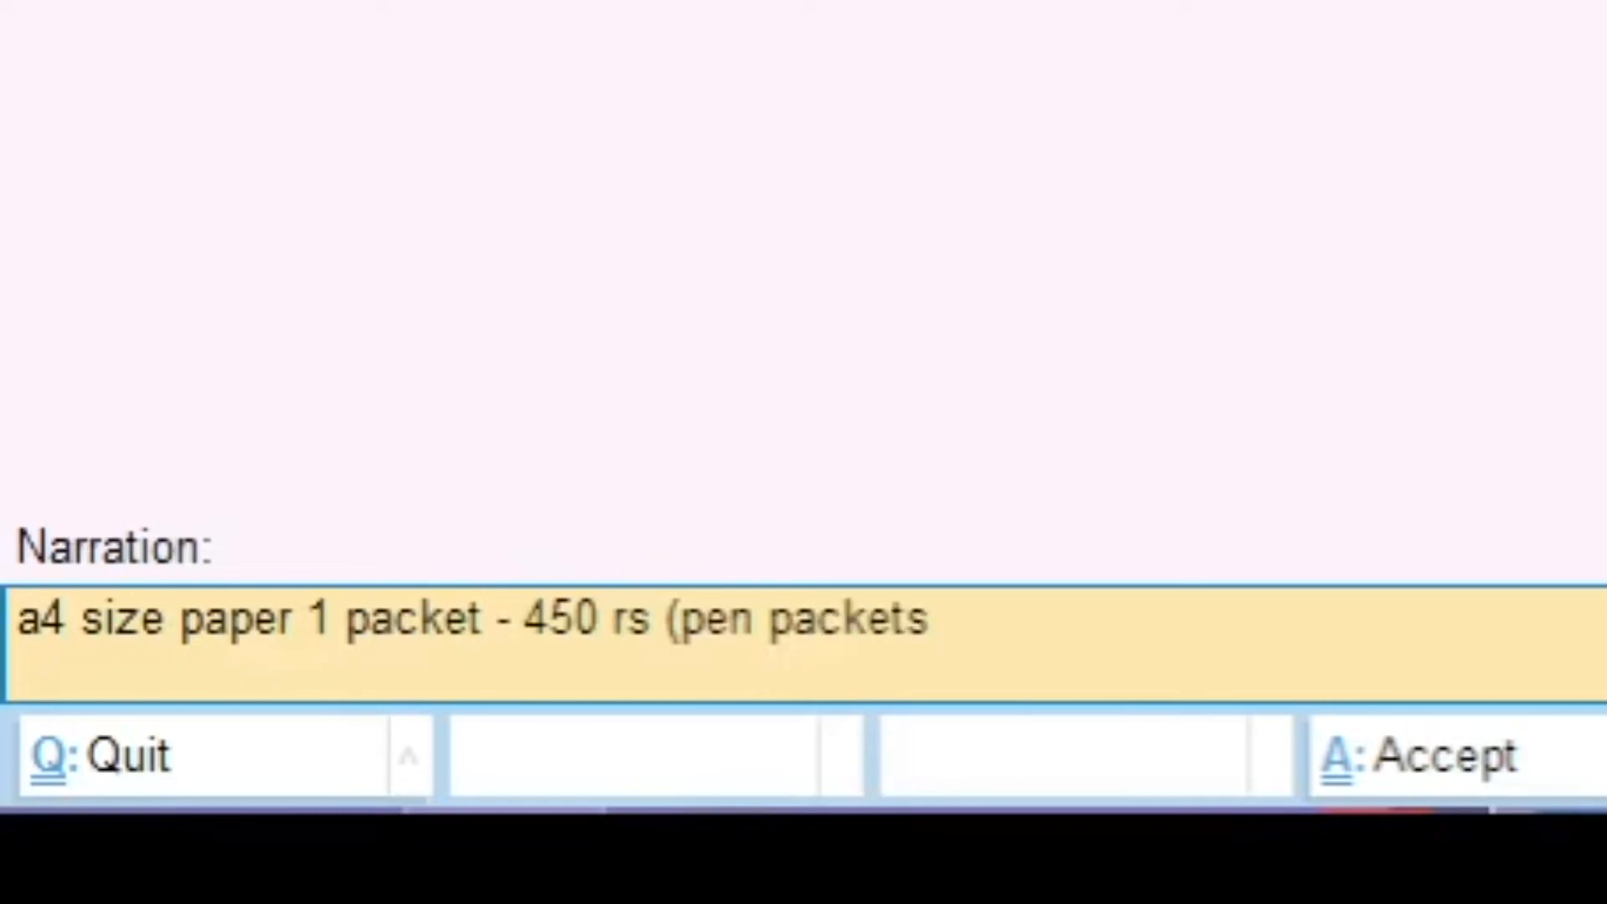
pyautogui.write(' 5 nos')
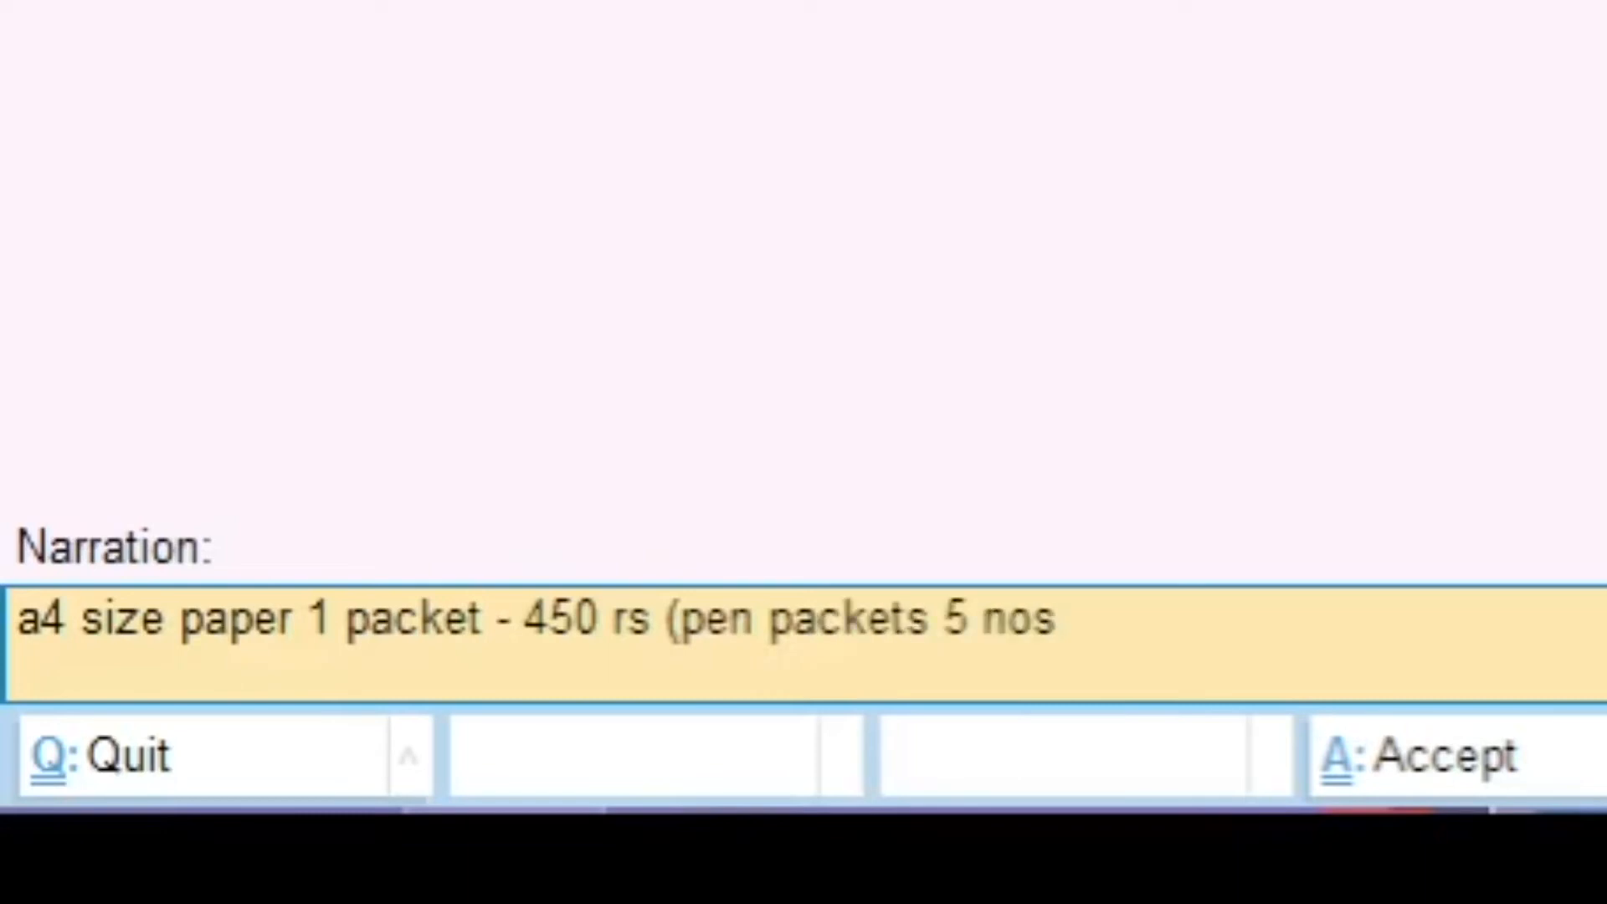
pyautogui.write(' - 2')
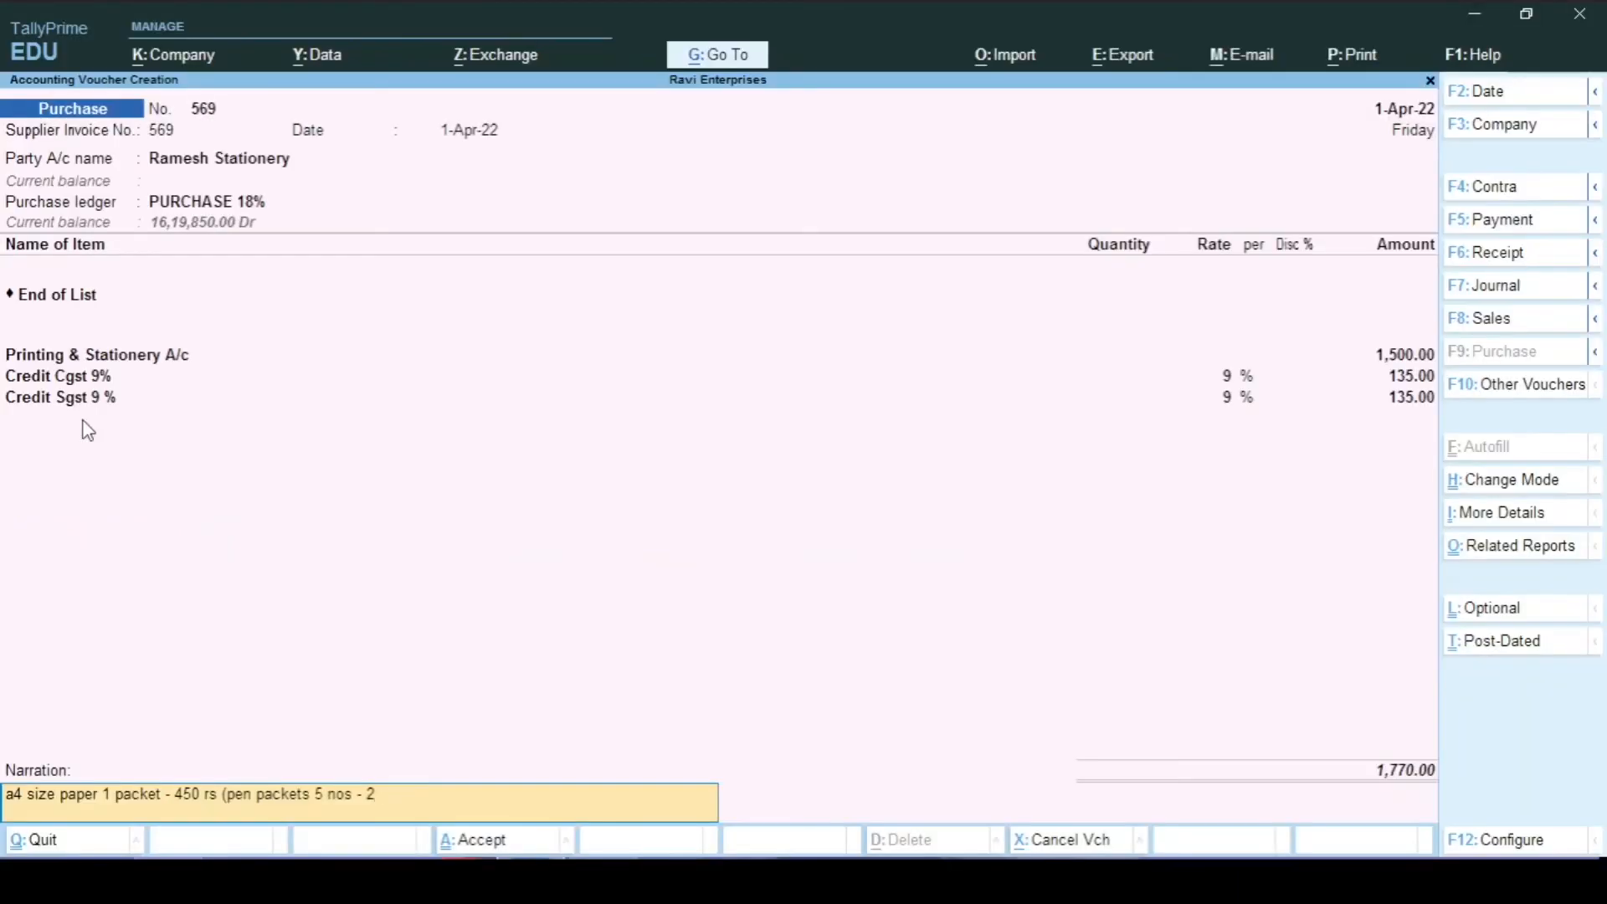
pyautogui.write('50) calculator -250')
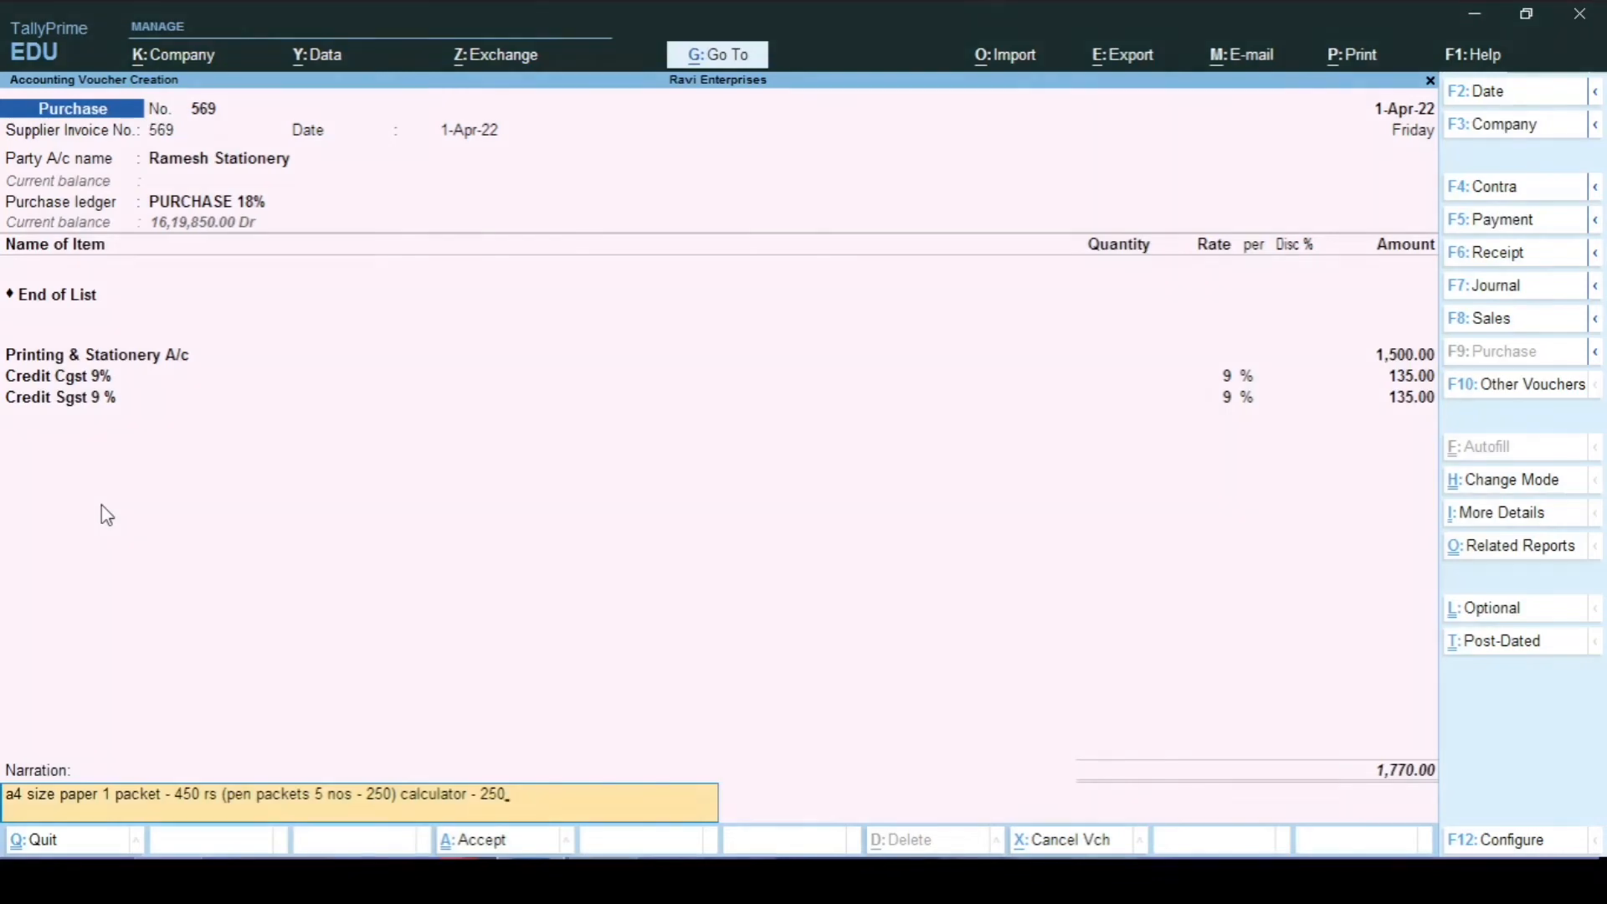
# Step: Fix the narration to end with 'calculator - 250' and save the purchase voucher
pyautogui.press('Return')
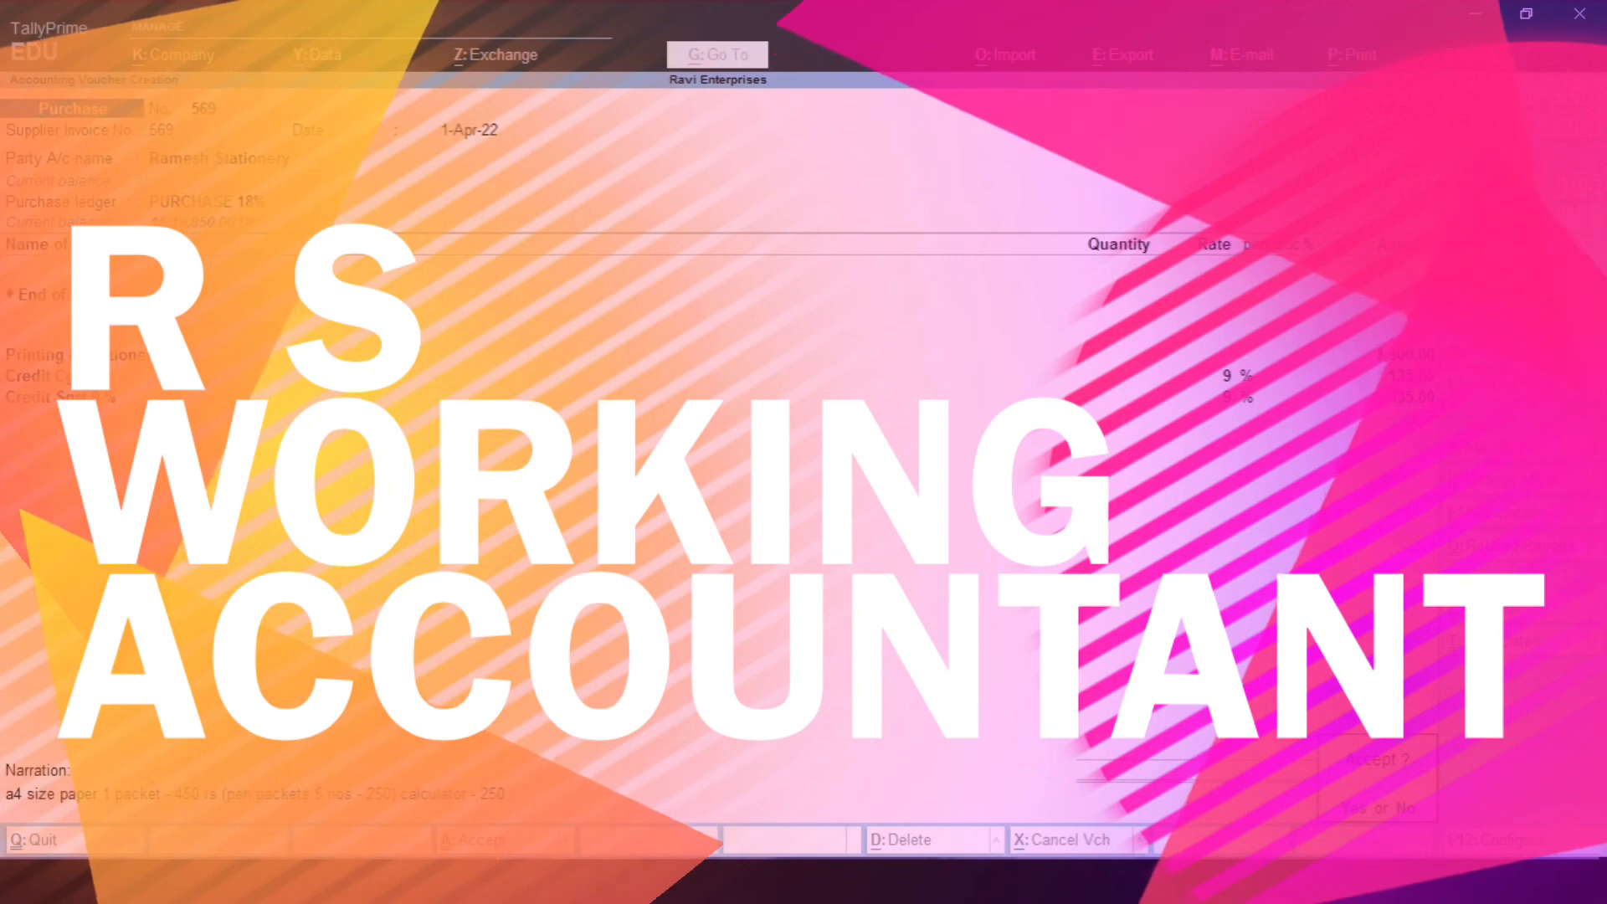
pyautogui.press('Return')
# Step: Open the Ramesh Stationery ledger report from Display
pyautogui.press('Escape')
pyautogui.press('Return')
pyautogui.press('Escape')
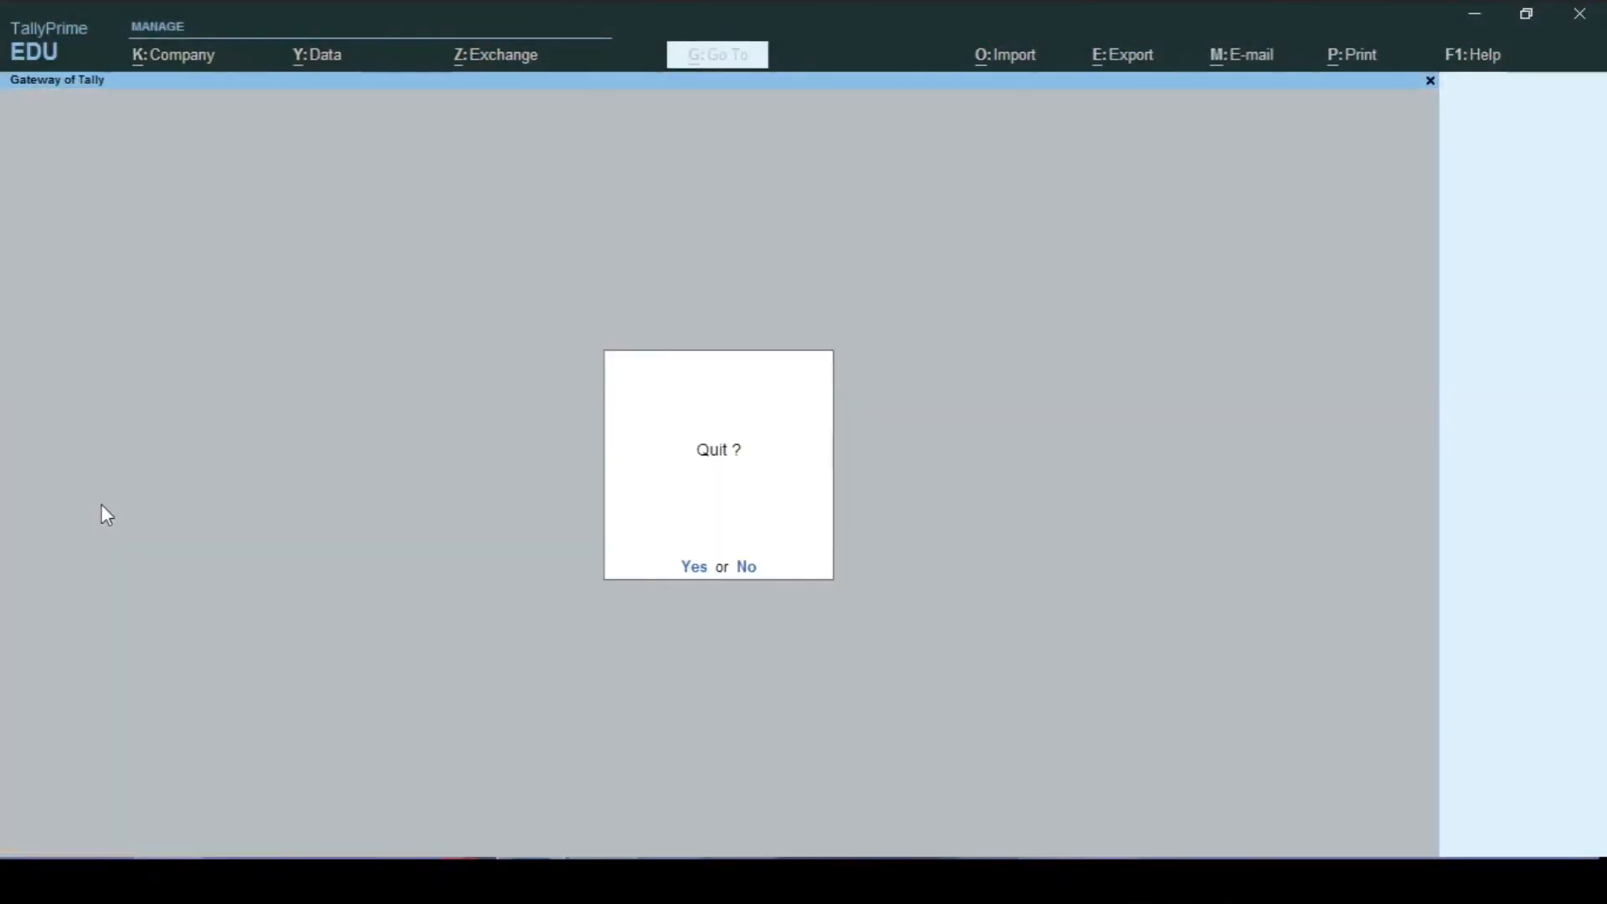
pyautogui.press('Escape')
pyautogui.write('dalRame')
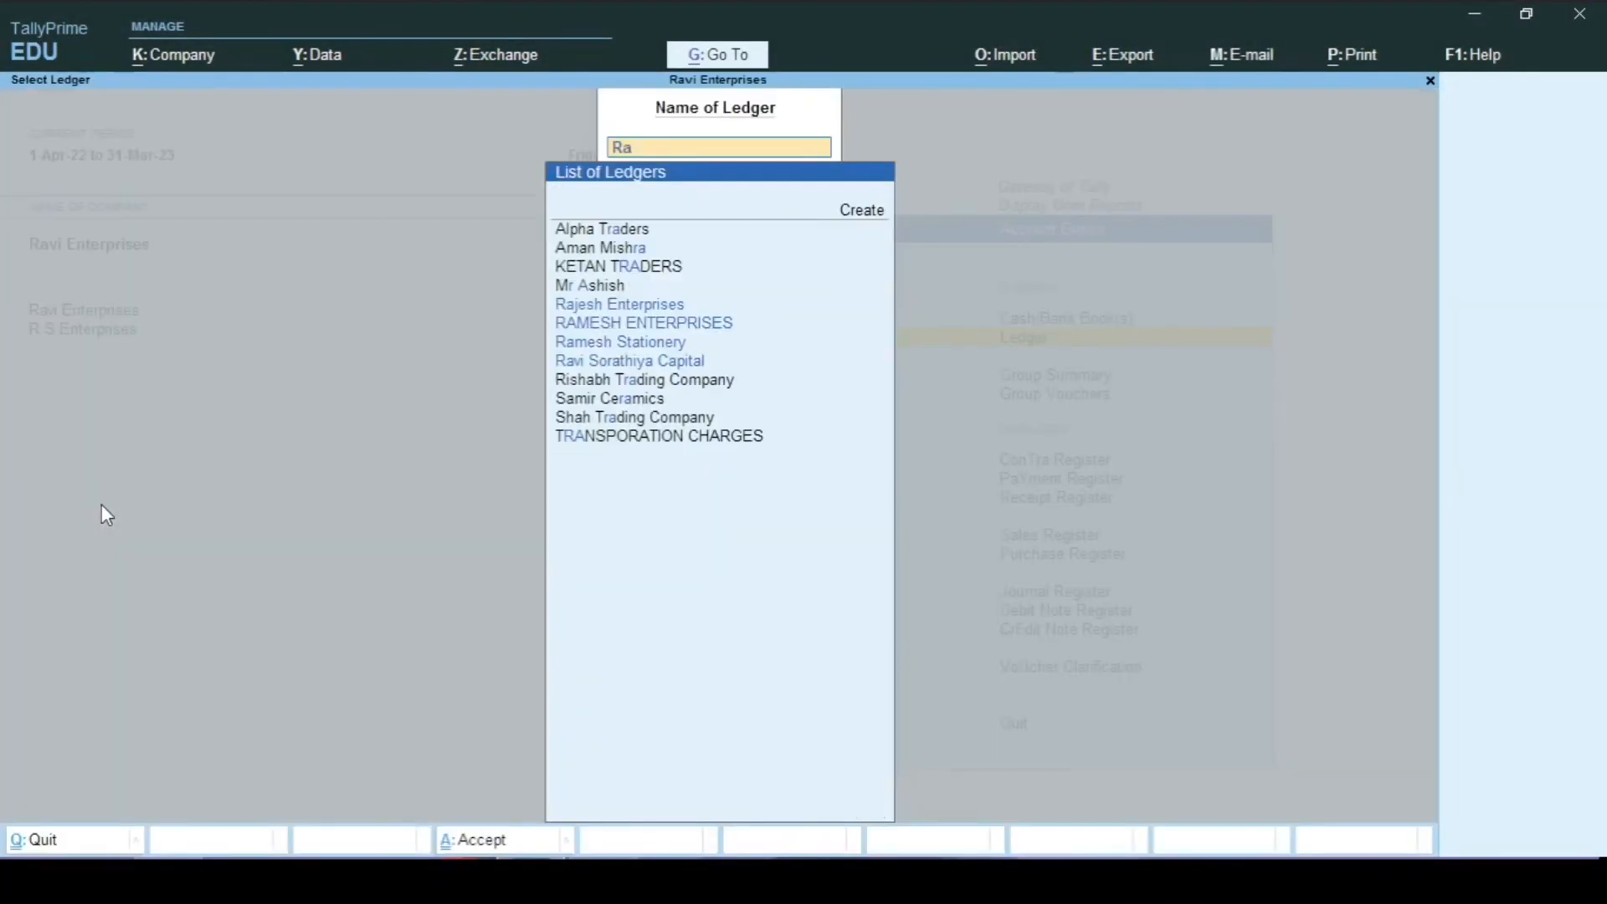
pyautogui.press('Down')
pyautogui.press('Return')
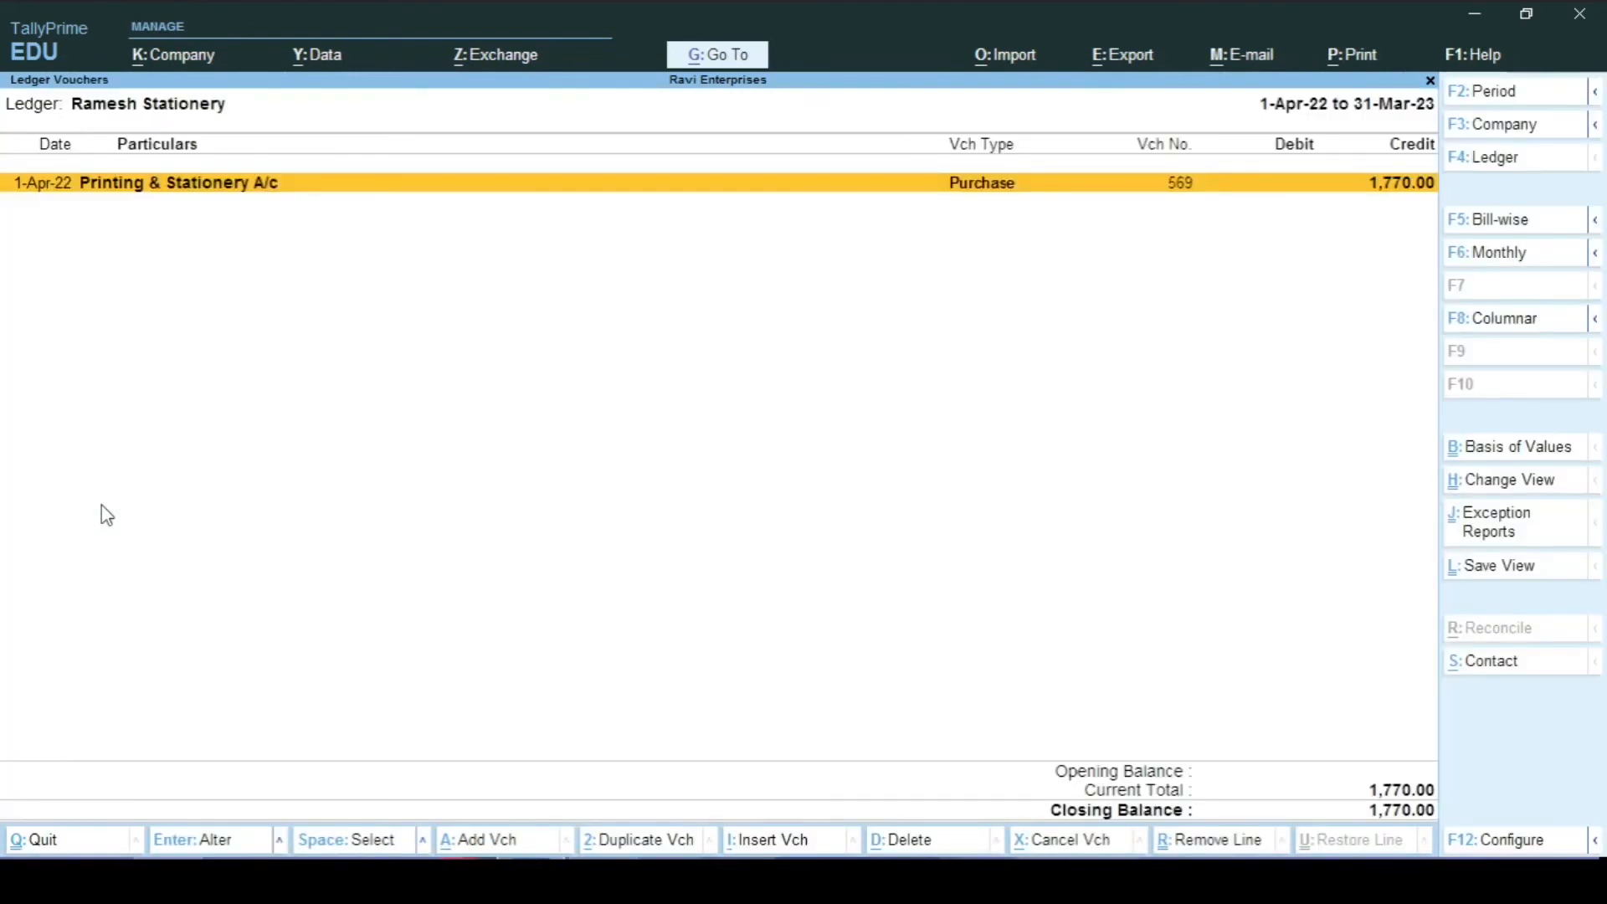
# Step: Start a payment voucher with Cash as the paying account
pyautogui.hotkey('alt', 'a')
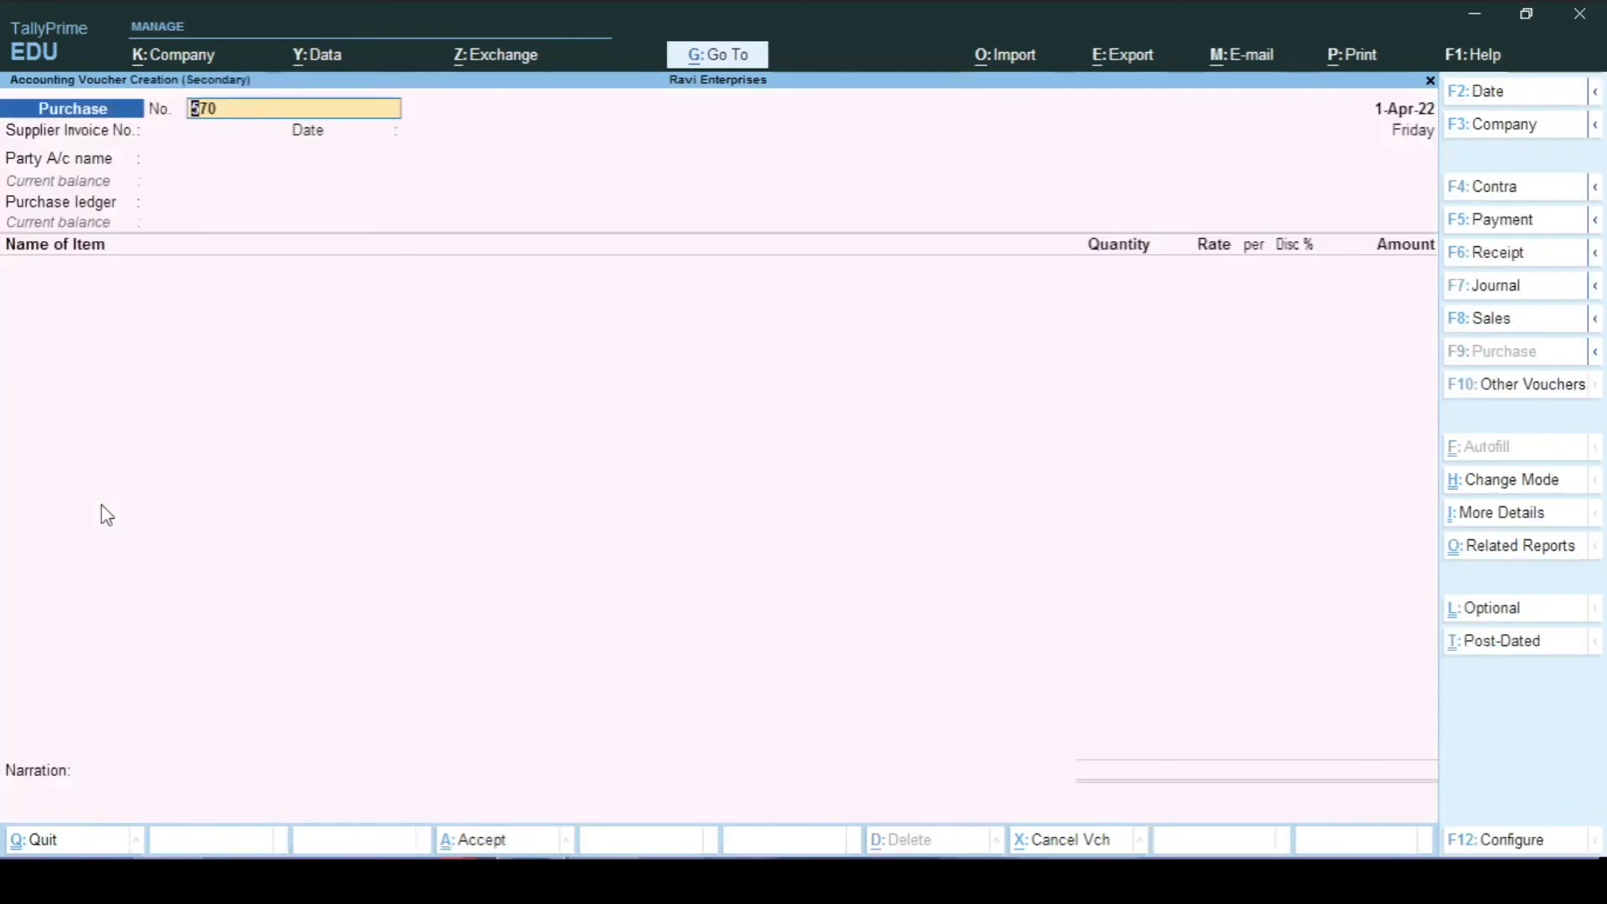
pyautogui.press('F6')
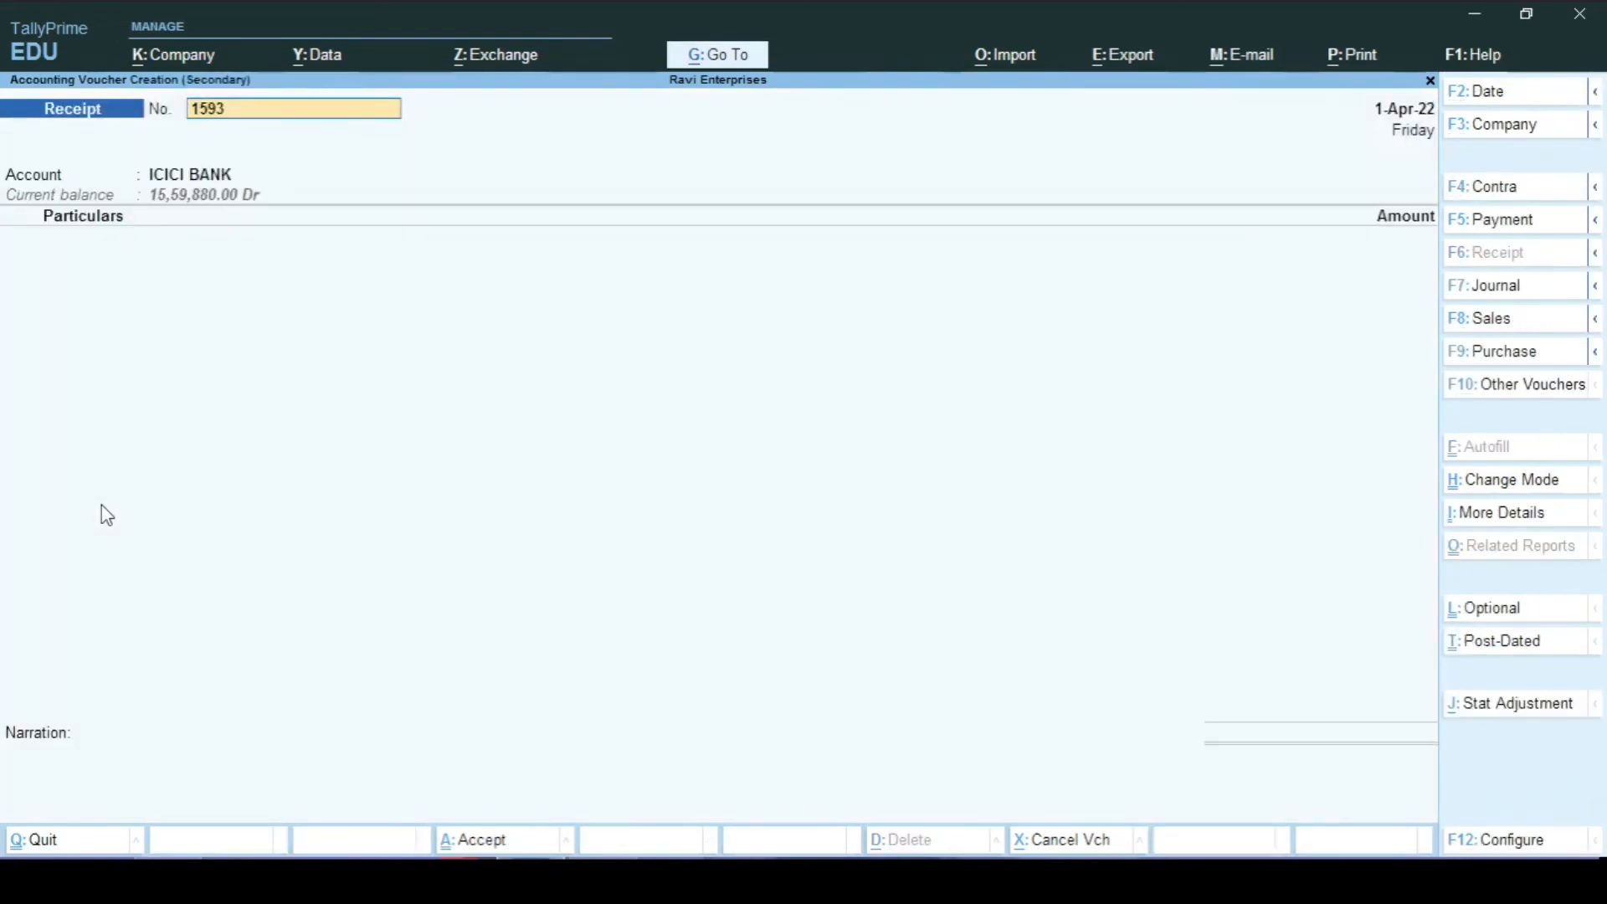
pyautogui.press('F5')
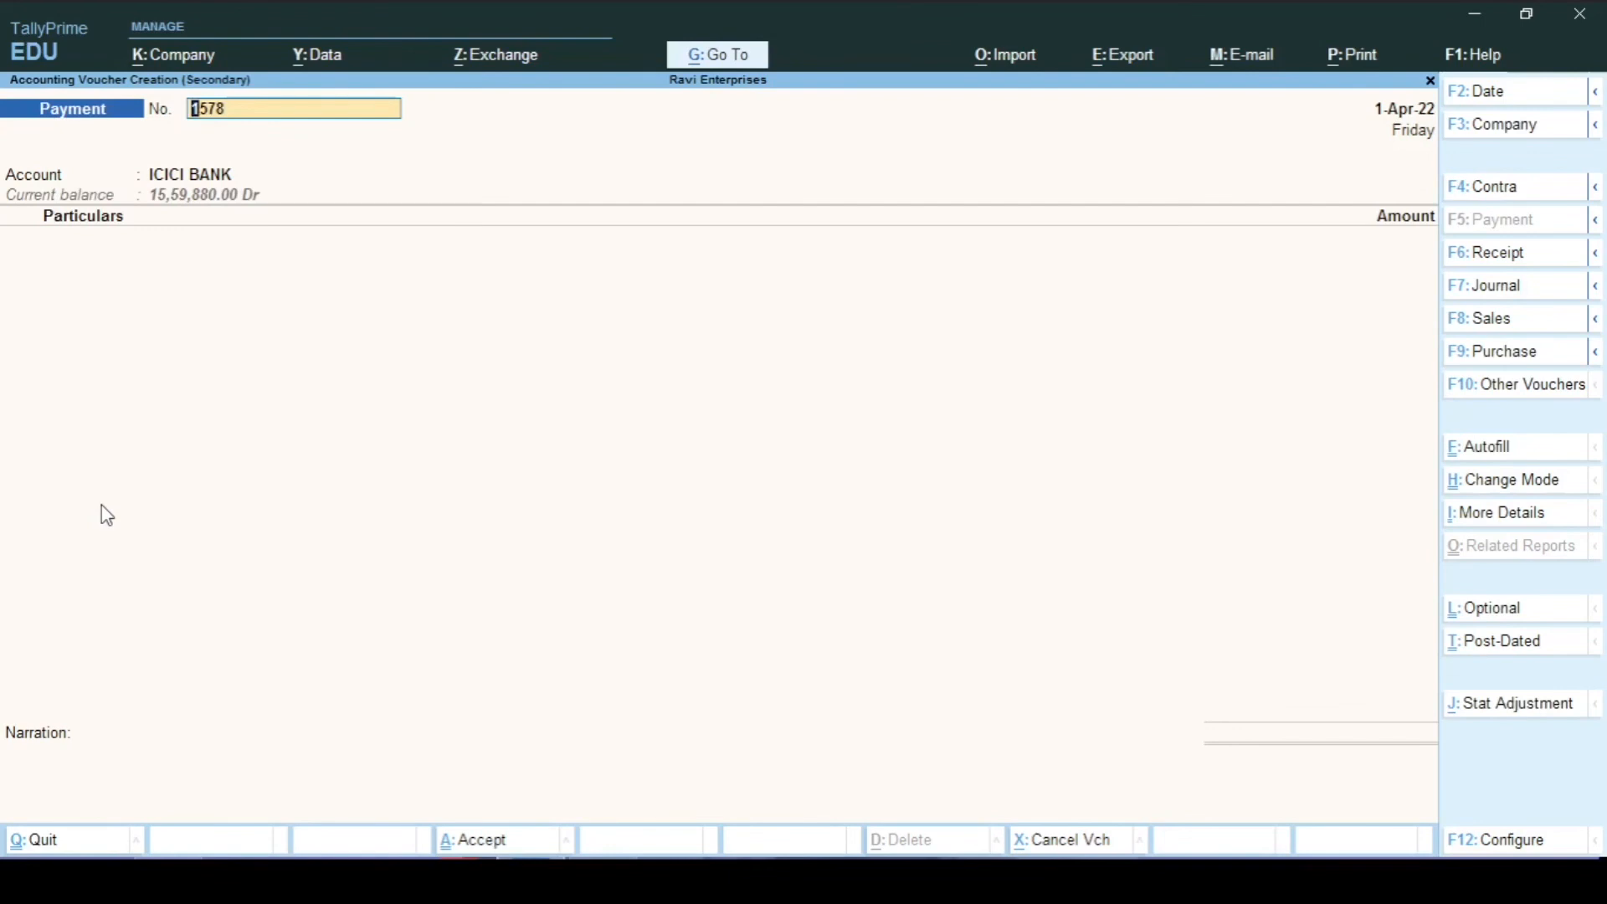
pyautogui.press('Return')
pyautogui.write('Cas')
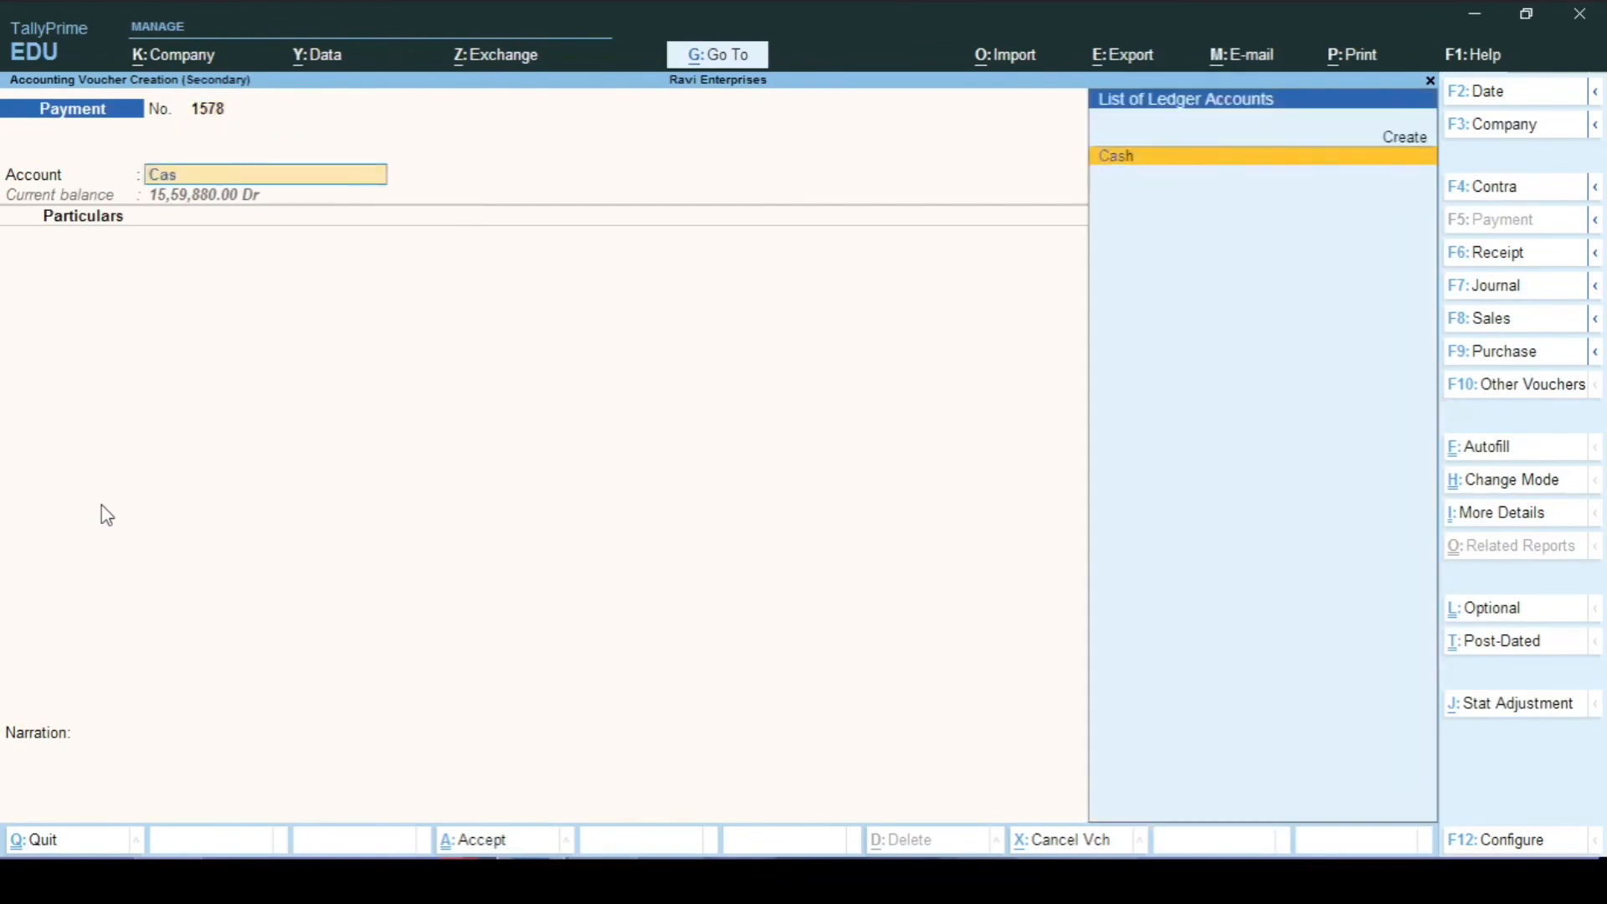
pyautogui.press('Return')
# Step: Pay Ramesh Stationery 1,770.00 against bill reference 569
pyautogui.write('Ram')
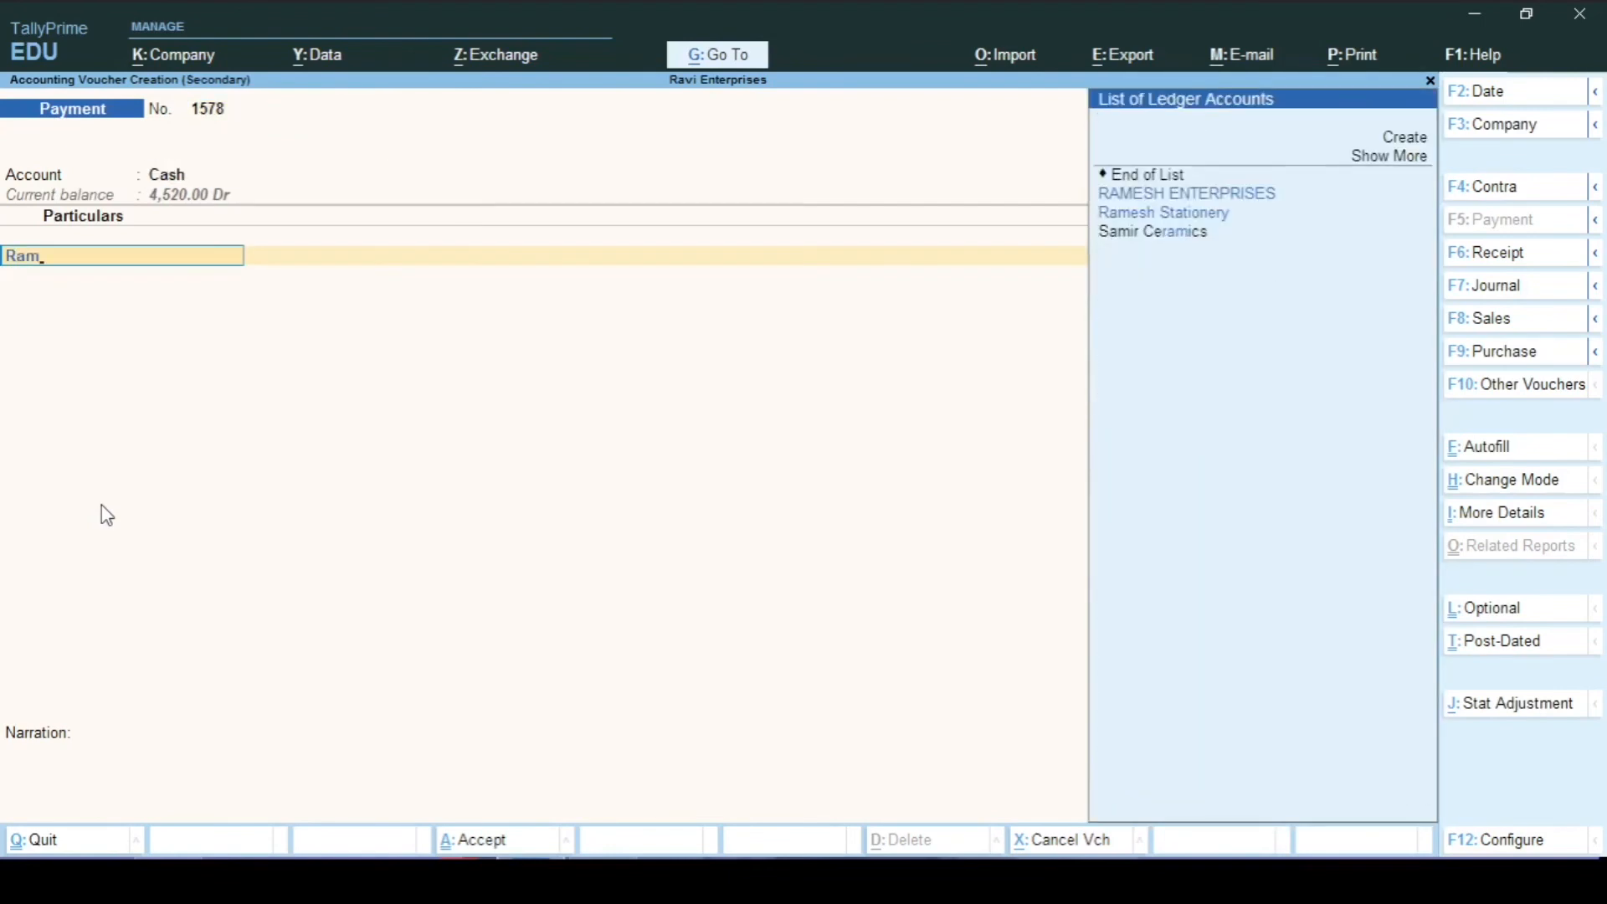
pyautogui.press('Down')
pyautogui.press('Down')
pyautogui.press('Return')
pyautogui.write('1770')
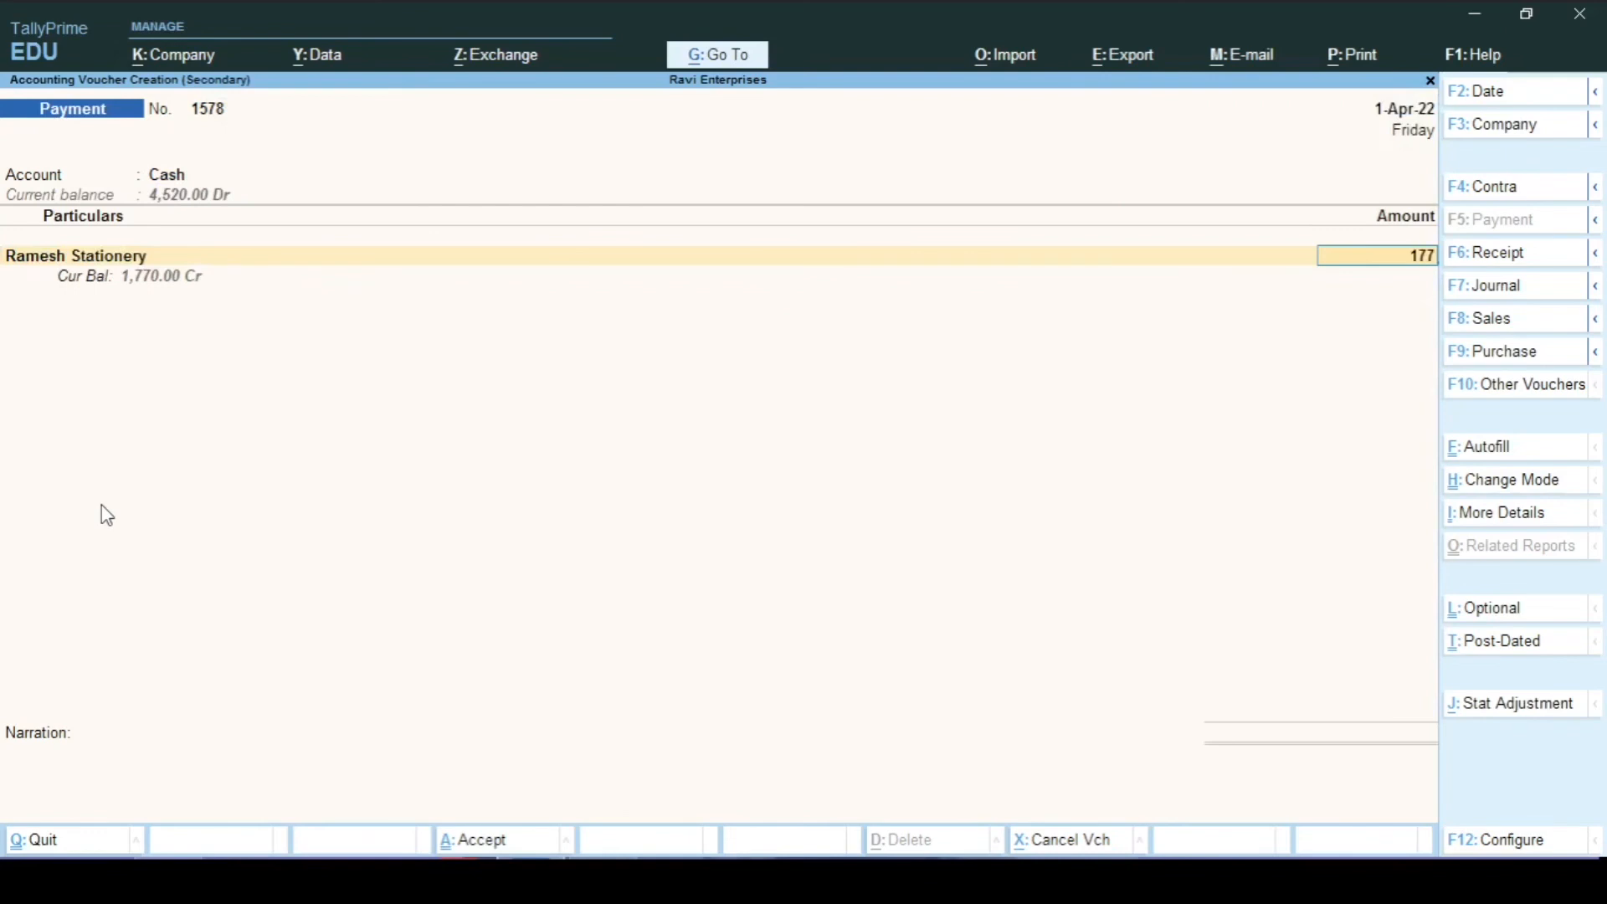
pyautogui.press('Return')
pyautogui.press('Return')
pyautogui.press('Return')
pyautogui.press('Return')
pyautogui.press('Return')
pyautogui.press('Return')
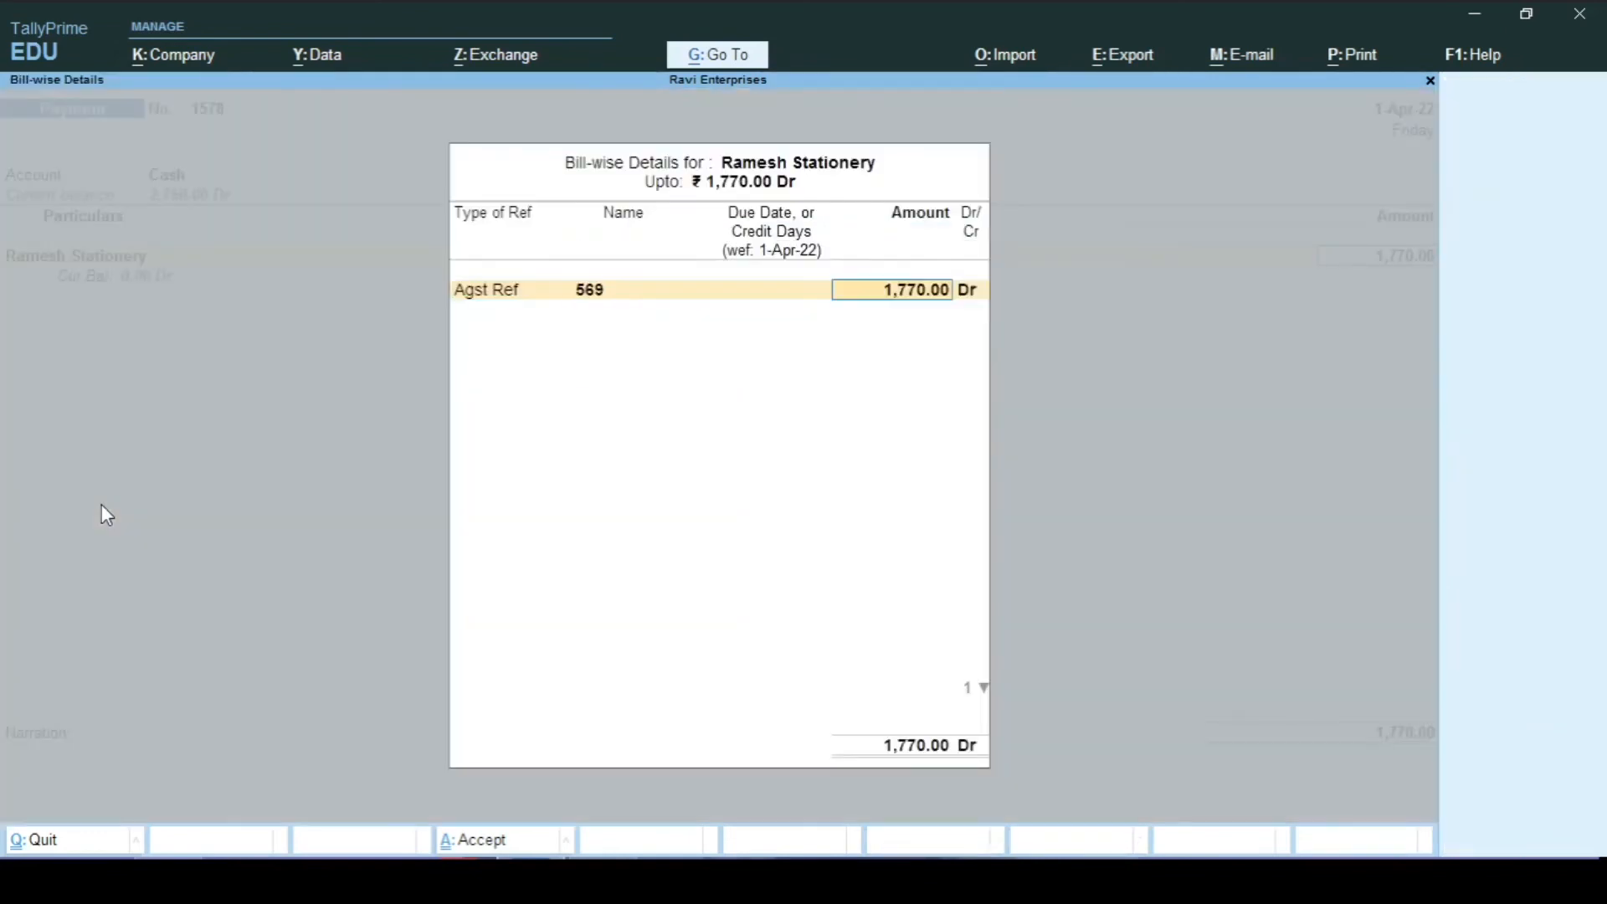
pyautogui.press('Return')
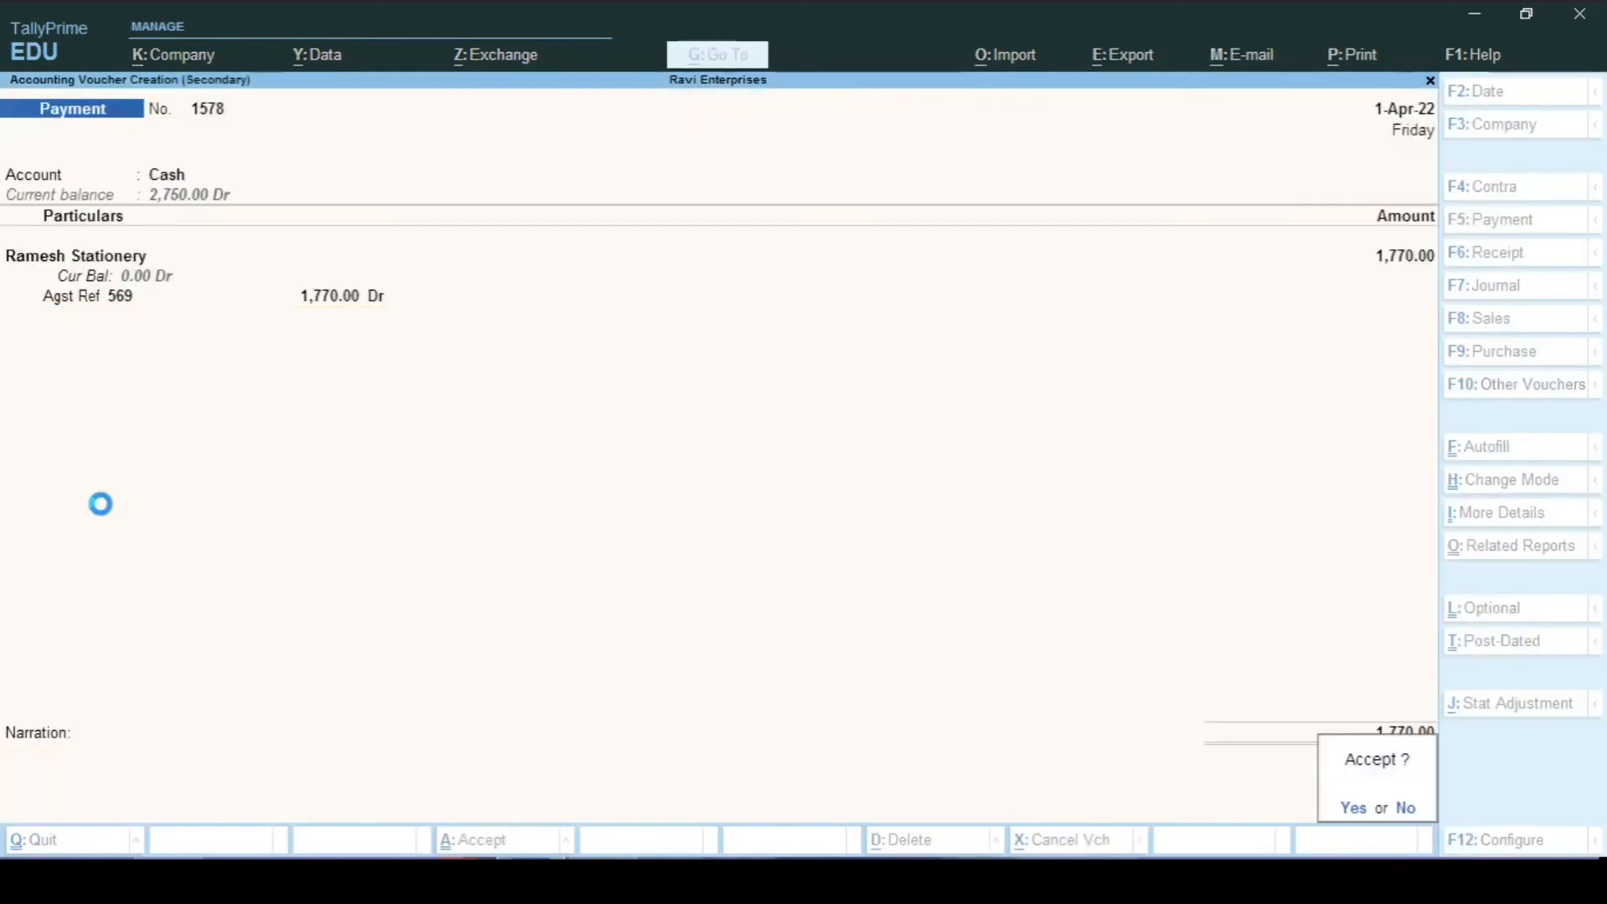
pyautogui.press('Return')
# Step: Save the 1,770.00 cash payment voucher to Ramesh Stationery
pyautogui.press('Return')
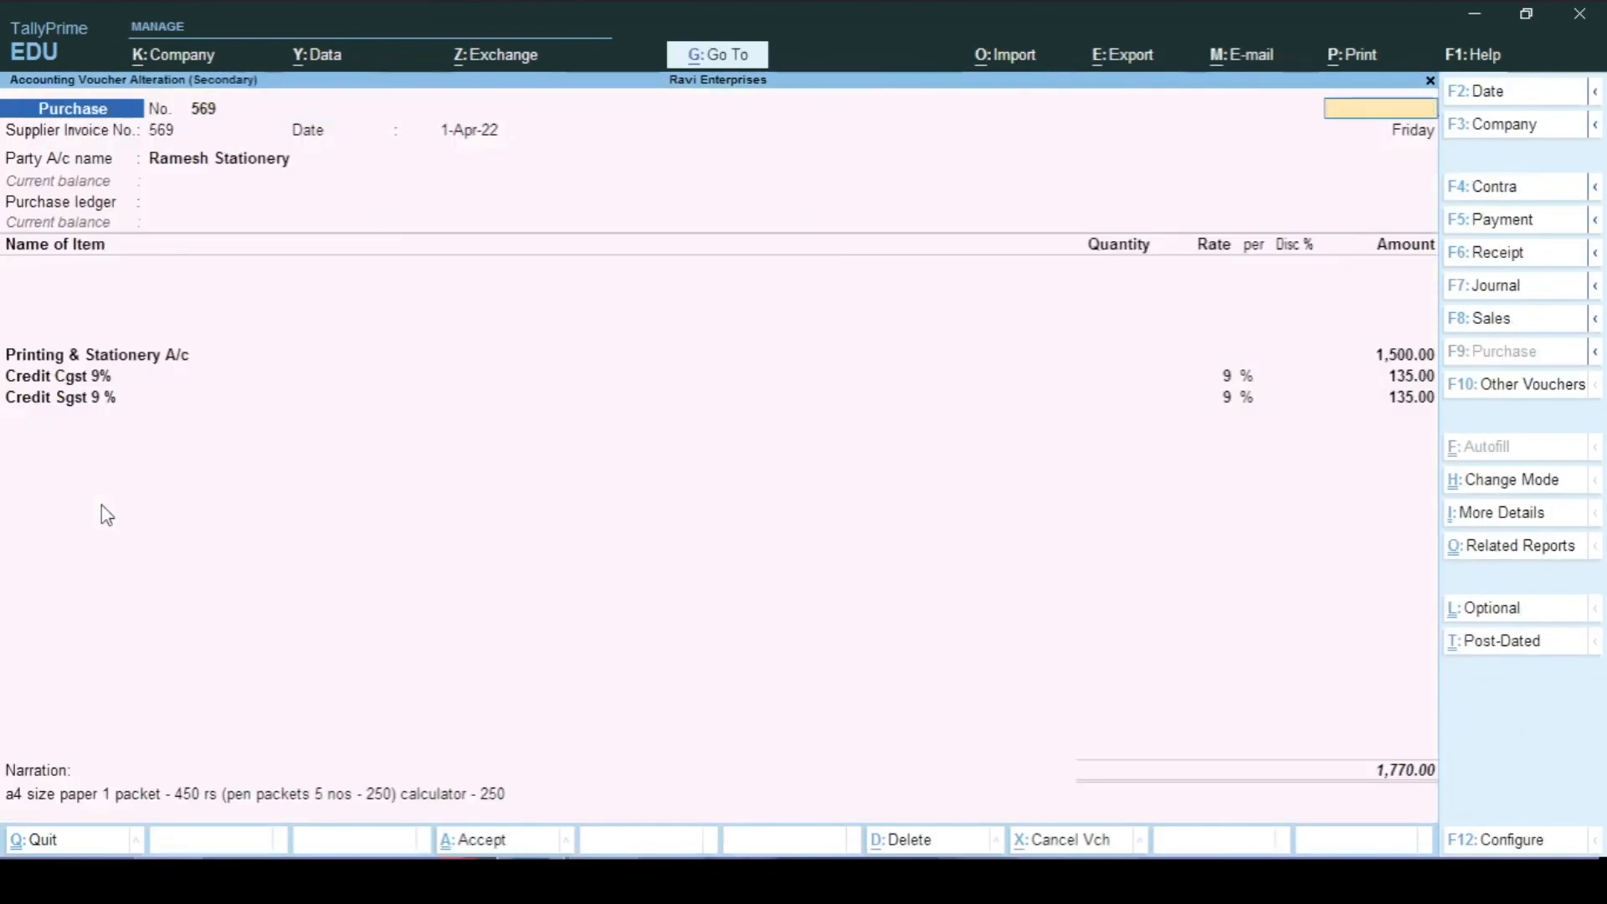
pyautogui.press('Escape')
pyautogui.press('Return')
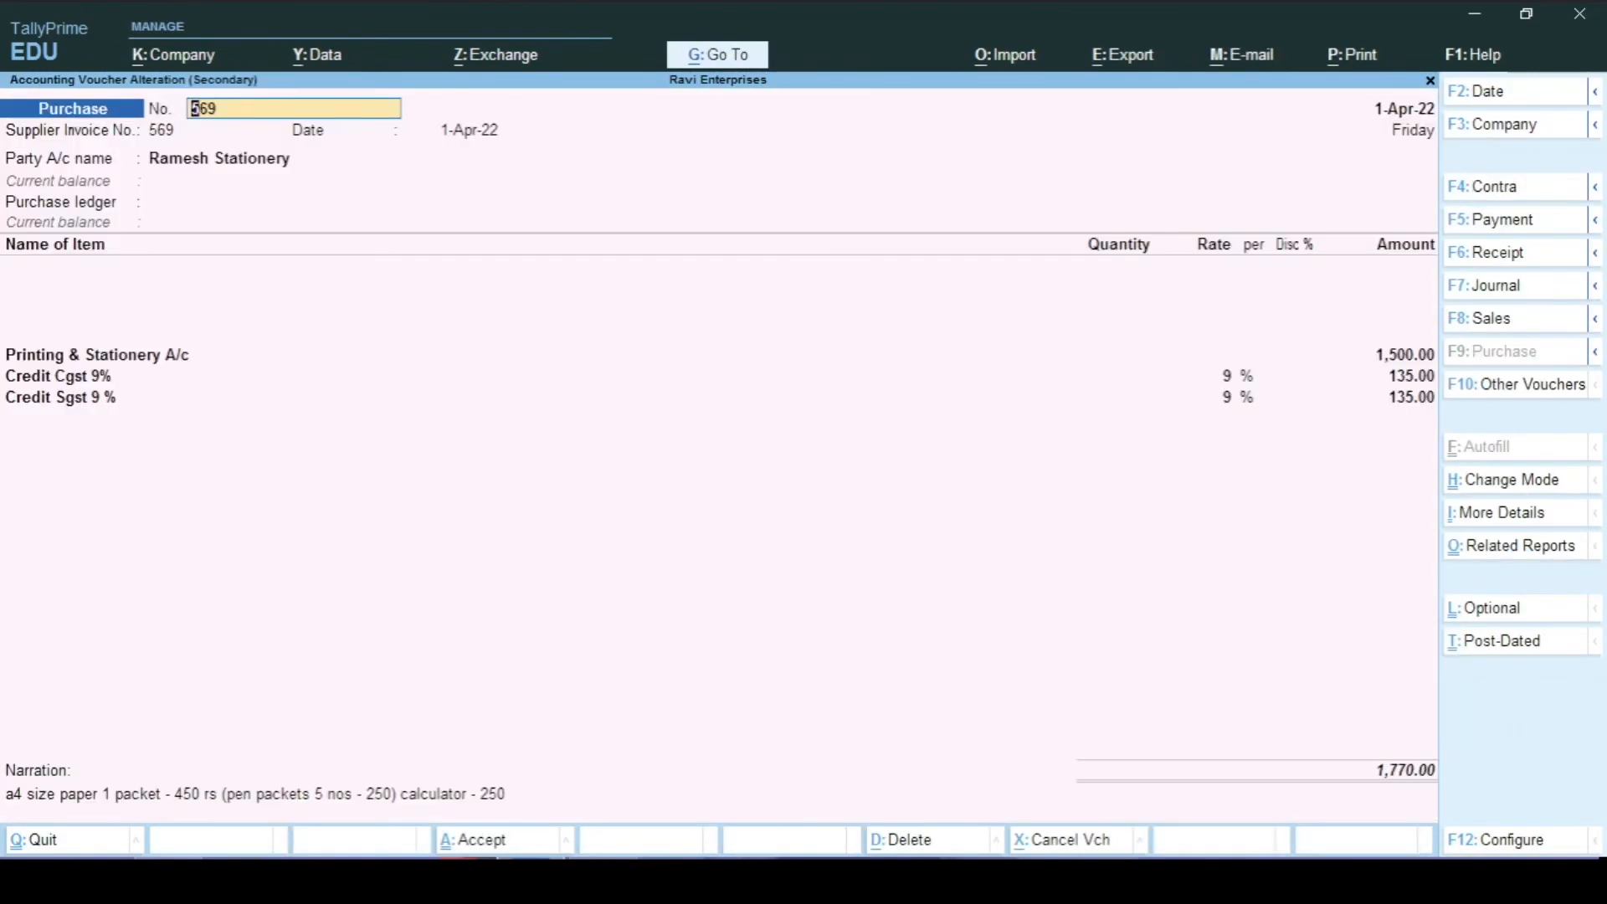